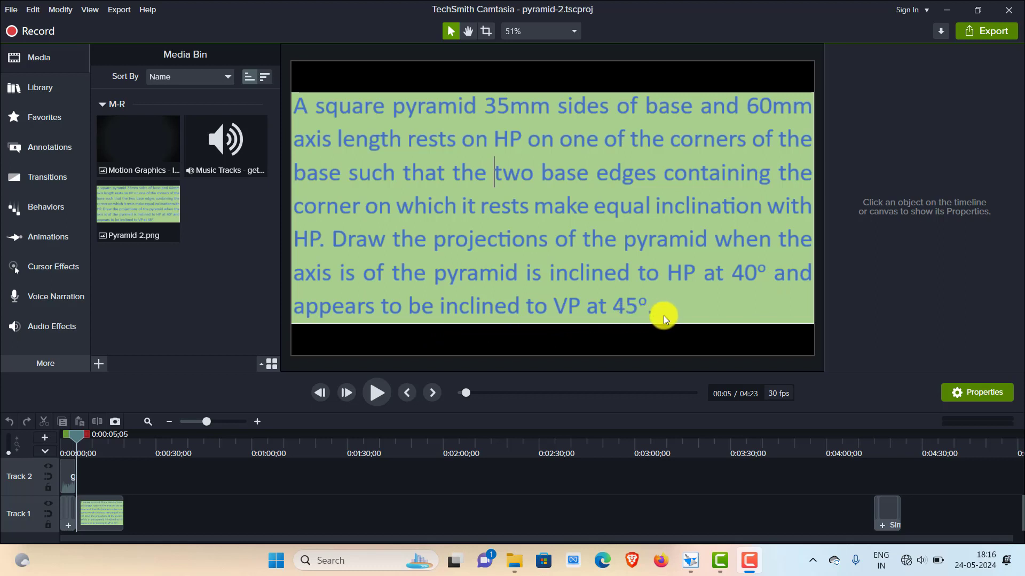
Switch to Solid Edge and draw a 35 mm by 35 mm square rotated 45 degrees below the XY line near the HP label.
{"action": "key", "text": "alt+Tab"}
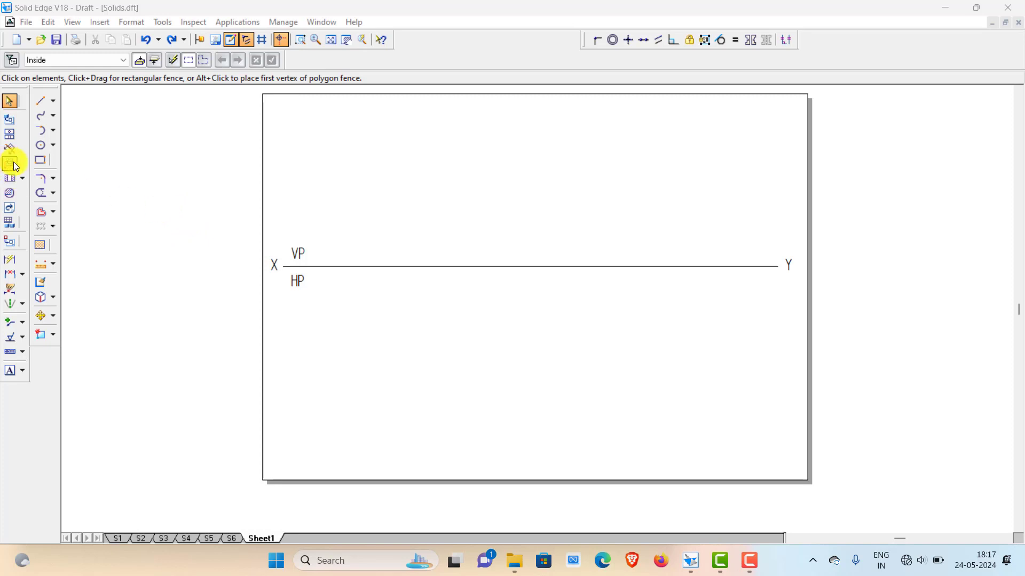
{"action": "left_click", "coordinate": [40, 159]}
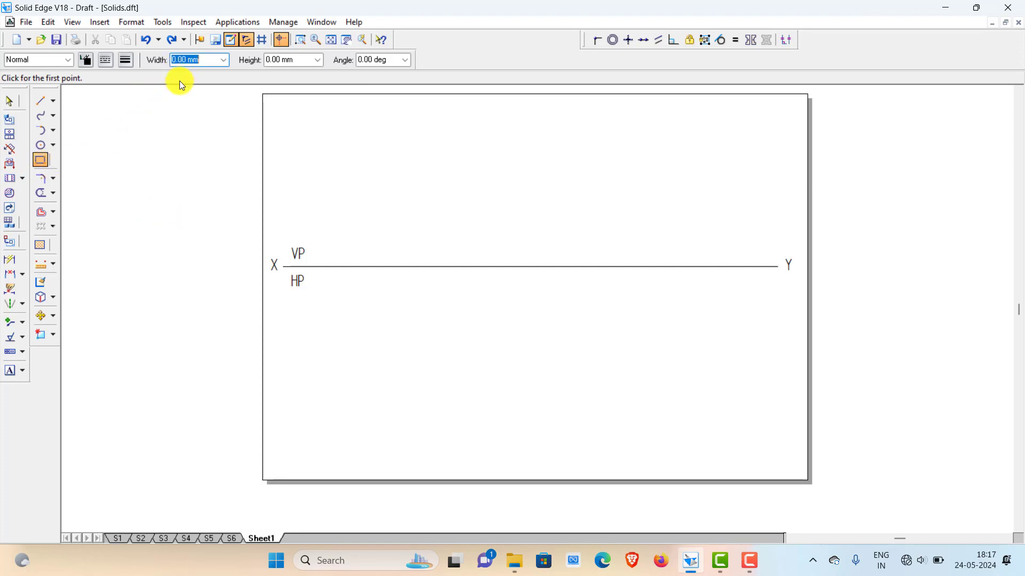
{"action": "type", "text": "35"}
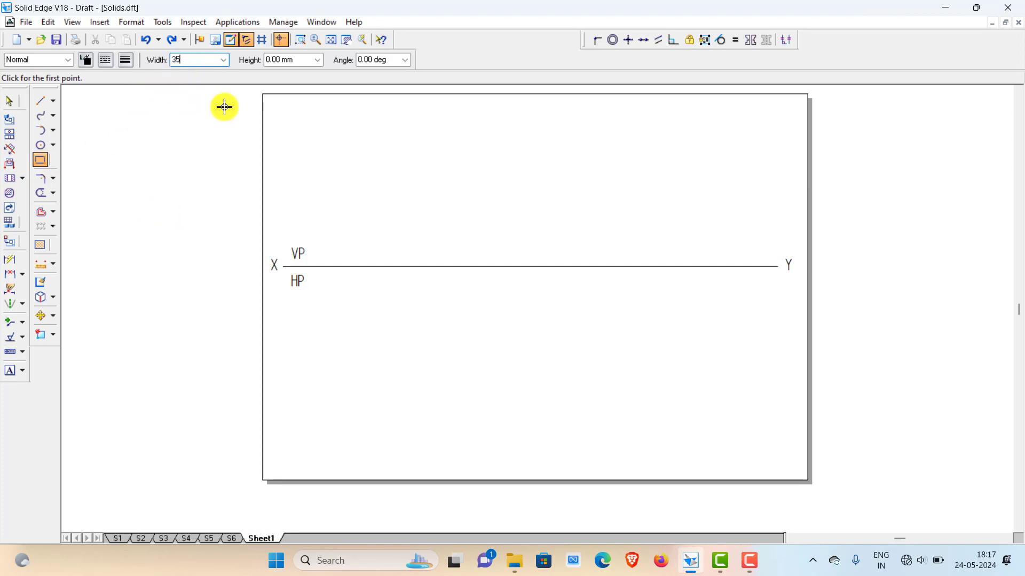
{"action": "left_click", "coordinate": [283, 61]}
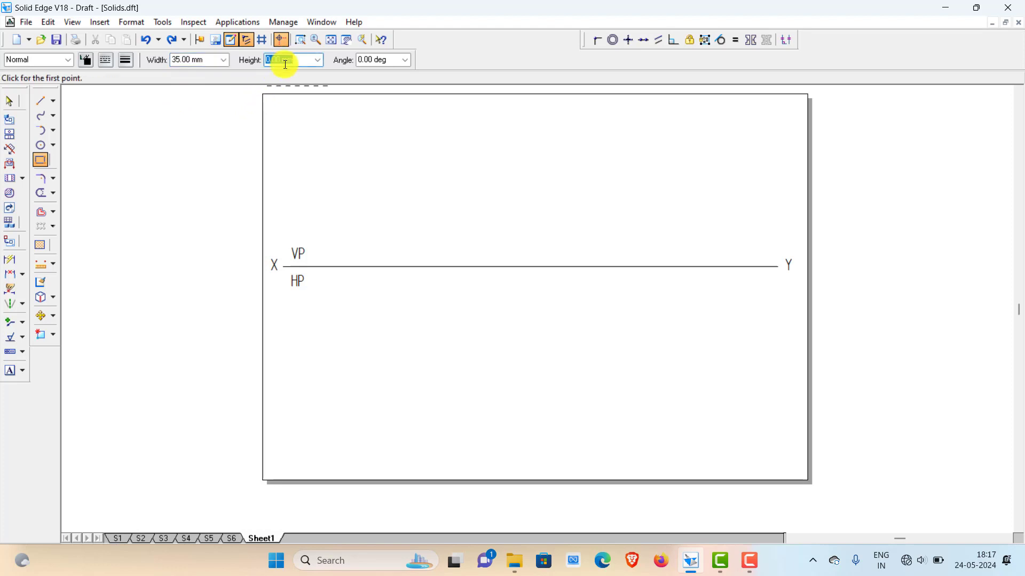
{"action": "type", "text": "35"}
{"action": "key", "text": "Tab"}
{"action": "type", "text": "45"}
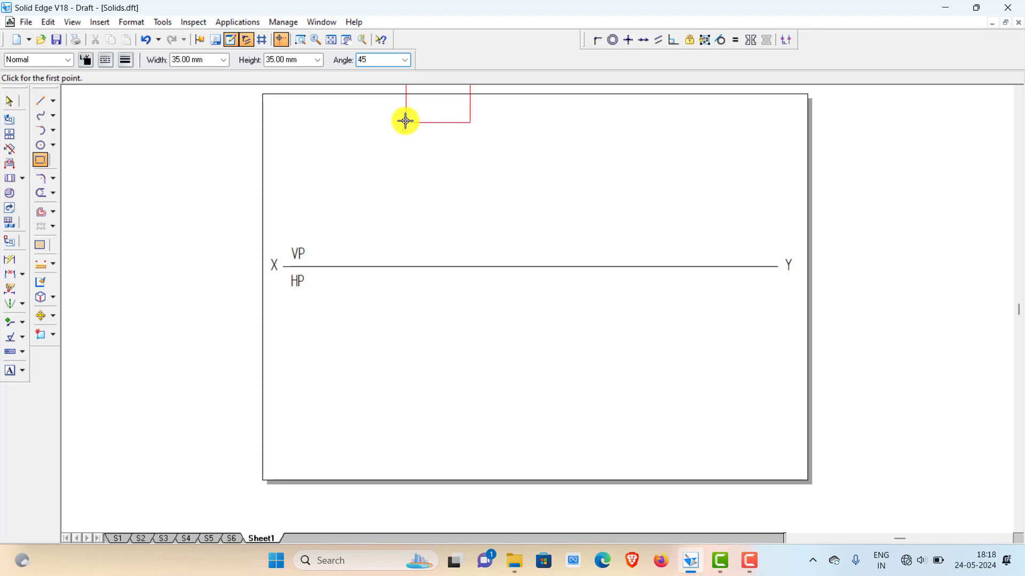
{"action": "key", "text": "Tab"}
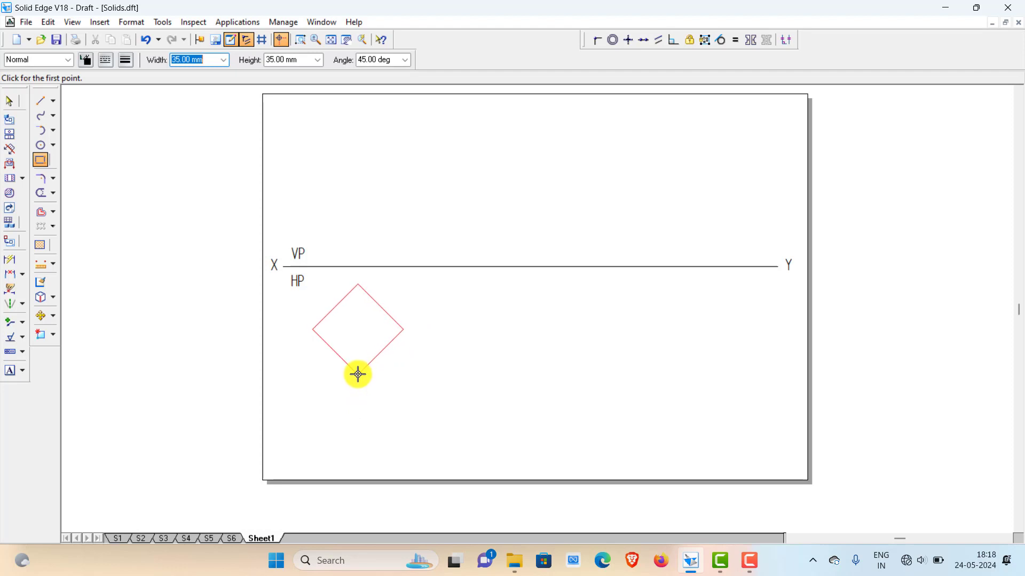
{"action": "left_click", "coordinate": [358, 374]}
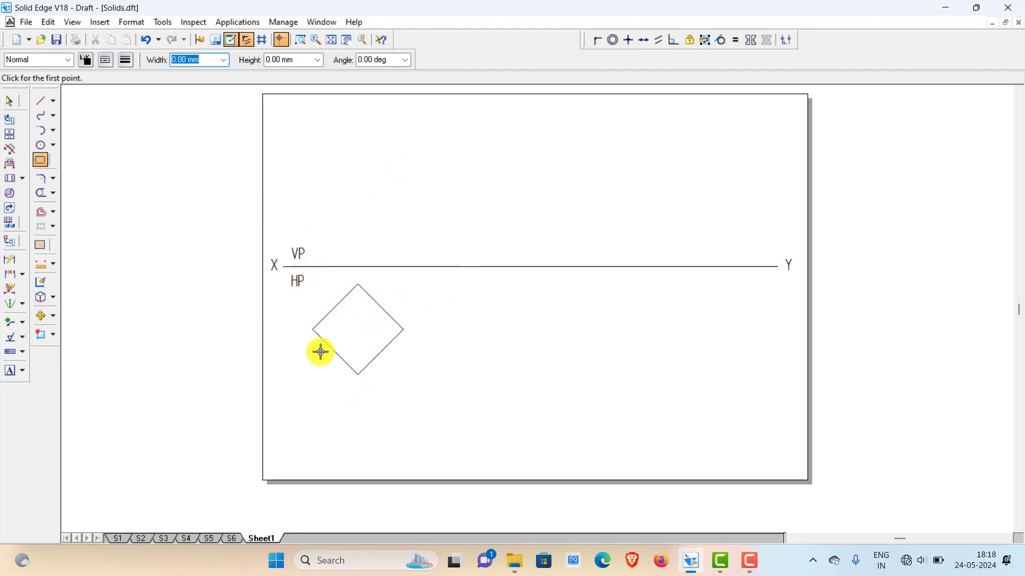
Draw the horizontal and vertical diagonals of the square between its opposite corners.
{"action": "left_click", "coordinate": [43, 101]}
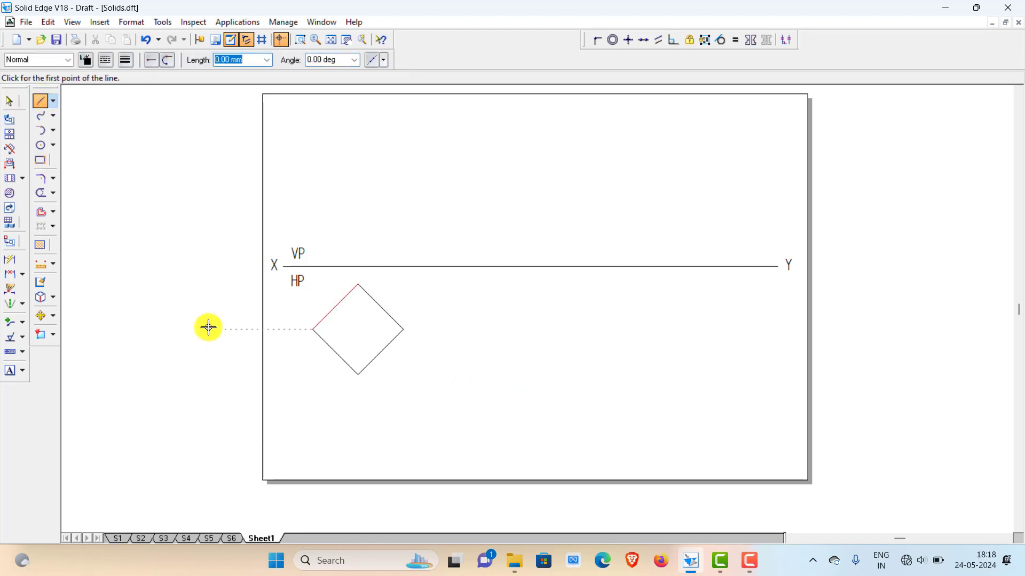
{"action": "left_click", "coordinate": [313, 330]}
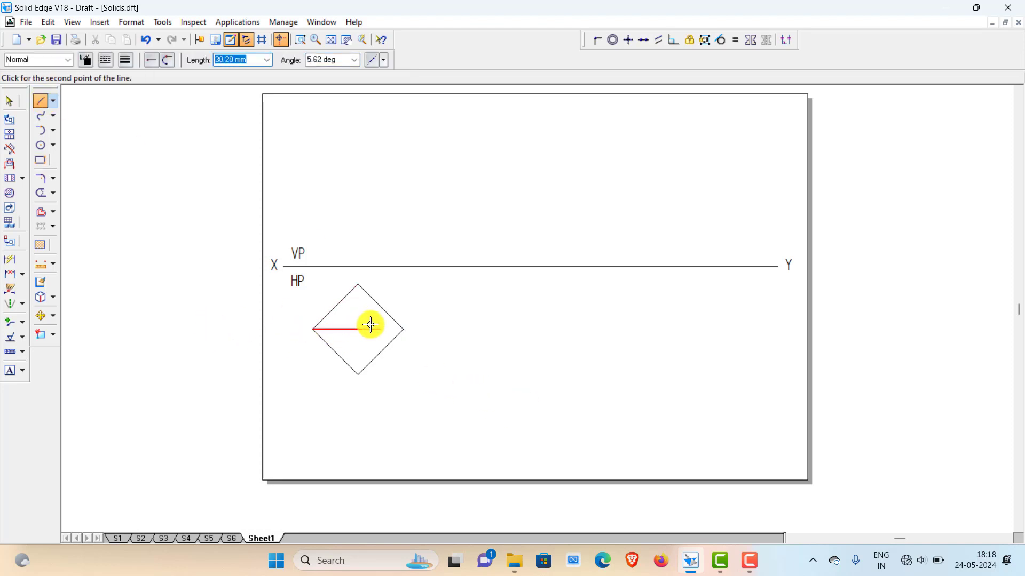
{"action": "left_click", "coordinate": [404, 329]}
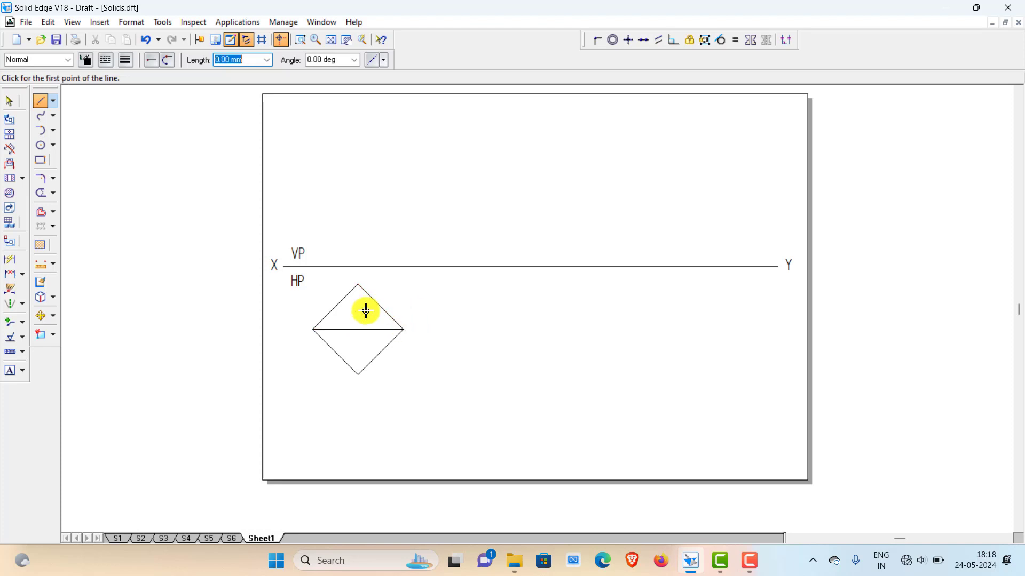
{"action": "left_click", "coordinate": [357, 284]}
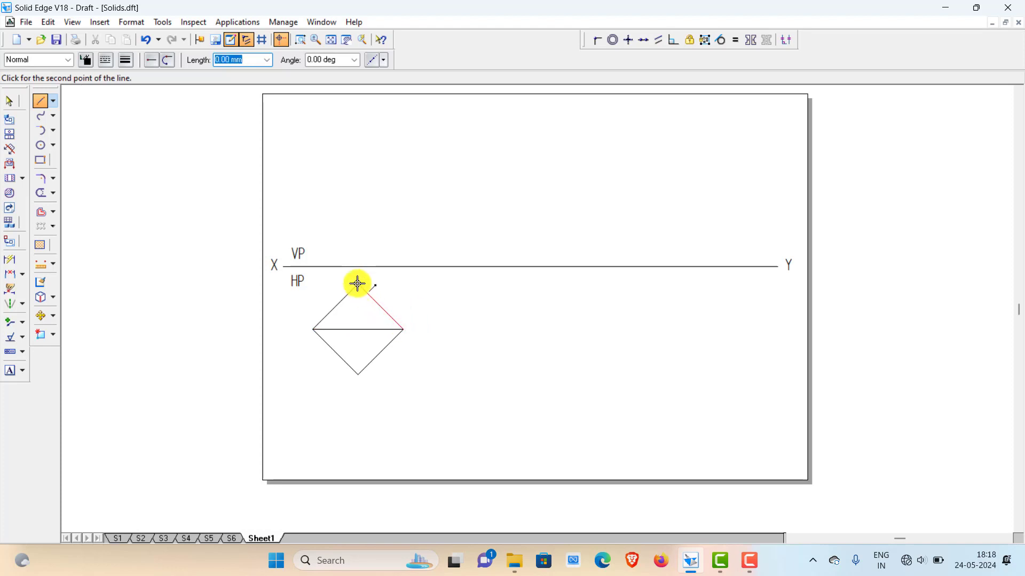
{"action": "left_click", "coordinate": [358, 373]}
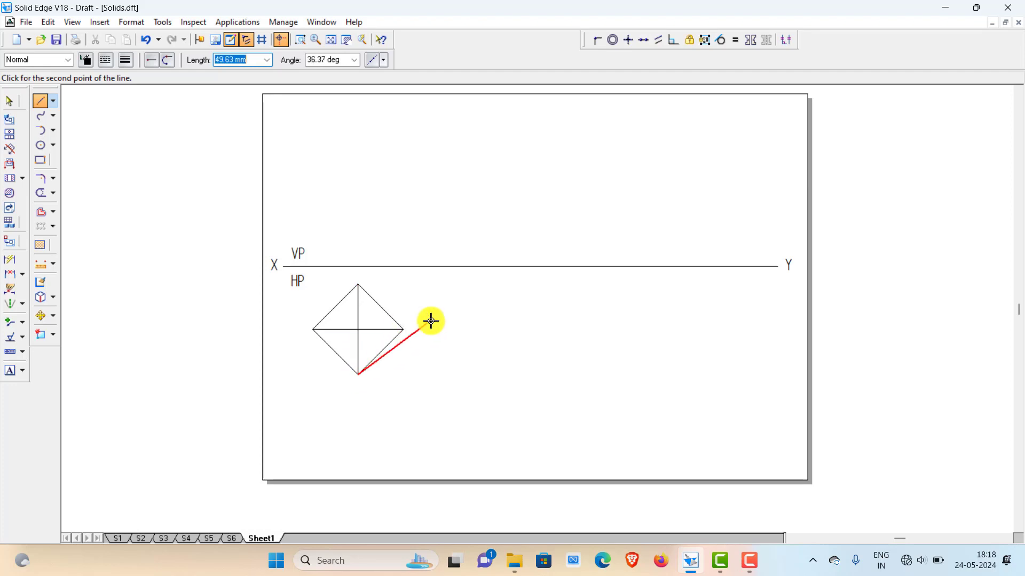
{"action": "right_click", "coordinate": [428, 325]}
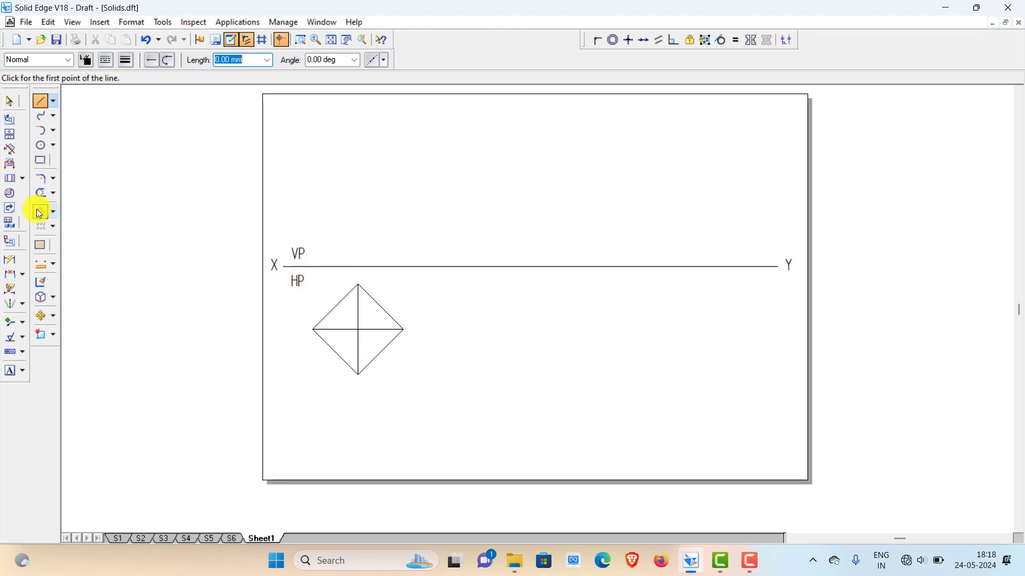
Set the line width of the square and both diagonals to 0.50 mm.
{"action": "left_click", "coordinate": [10, 101]}
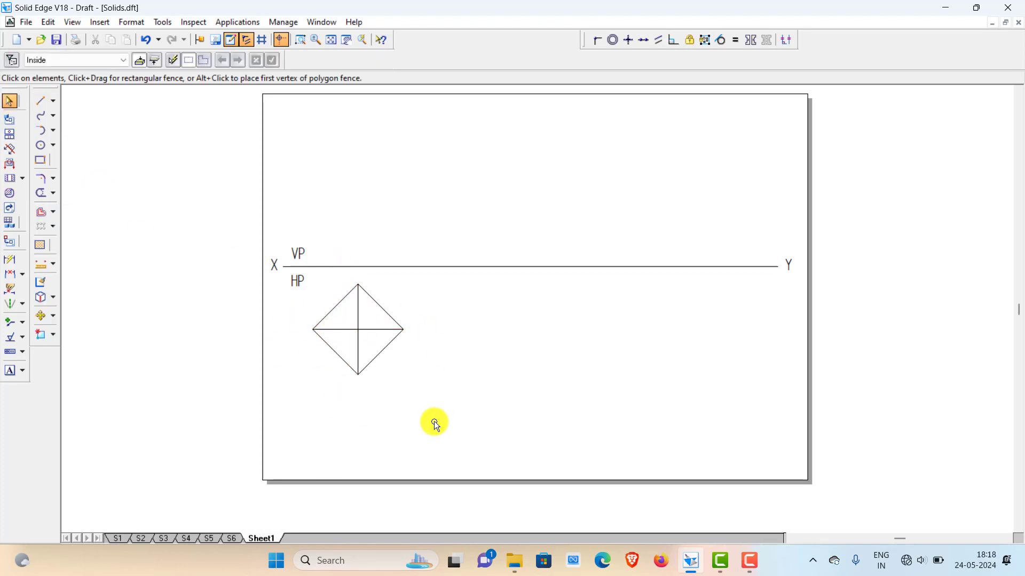
{"action": "left_click_drag", "start_coordinate": [434, 421], "coordinate": [303, 276]}
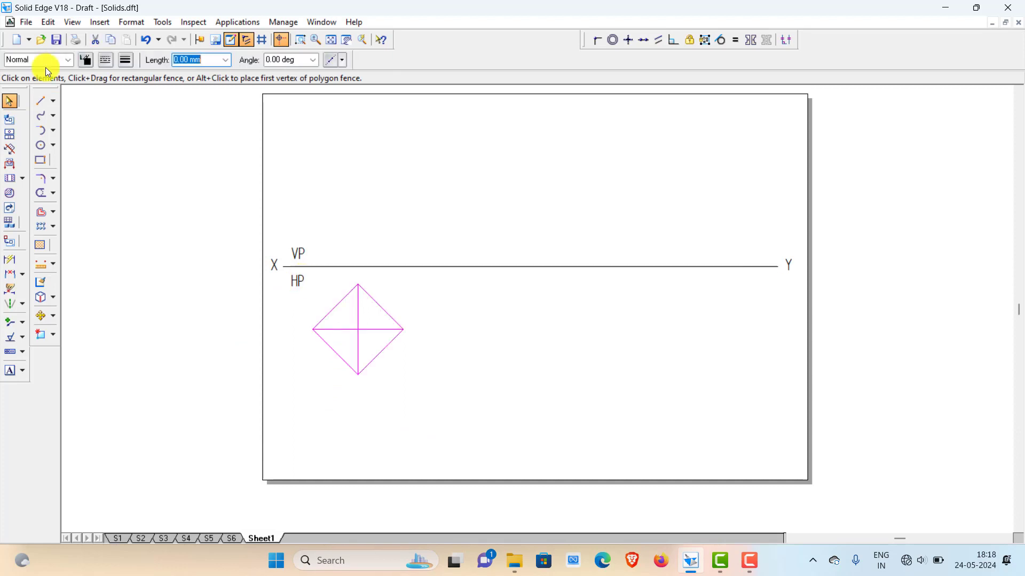
{"action": "left_click", "coordinate": [126, 59]}
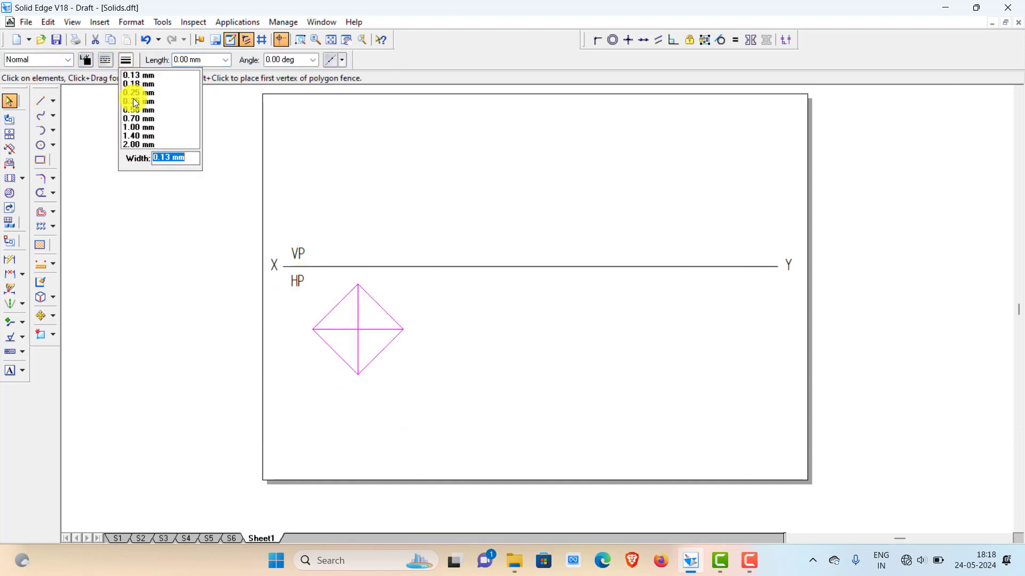
{"action": "left_click", "coordinate": [136, 109]}
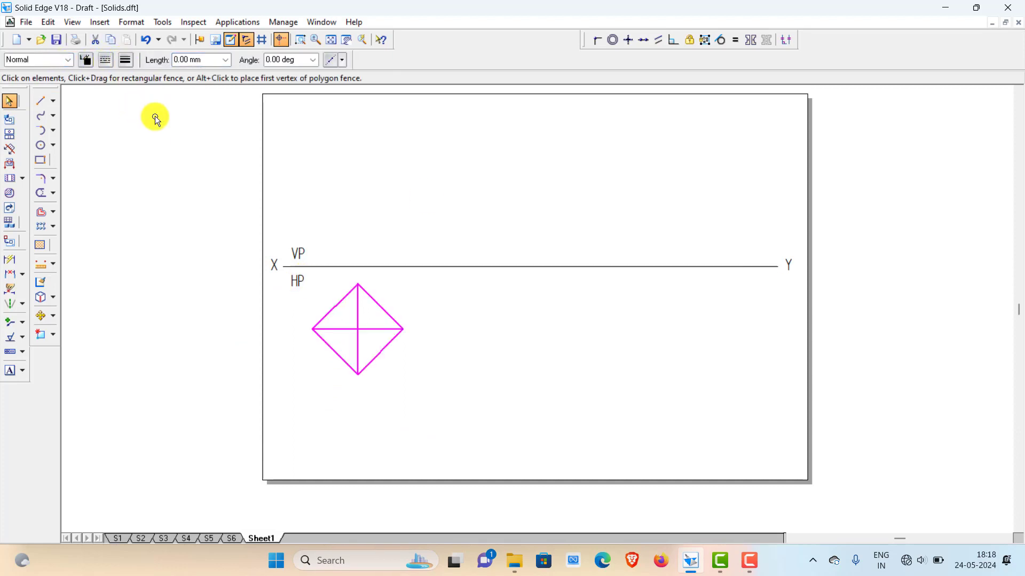
{"action": "left_click", "coordinate": [478, 352]}
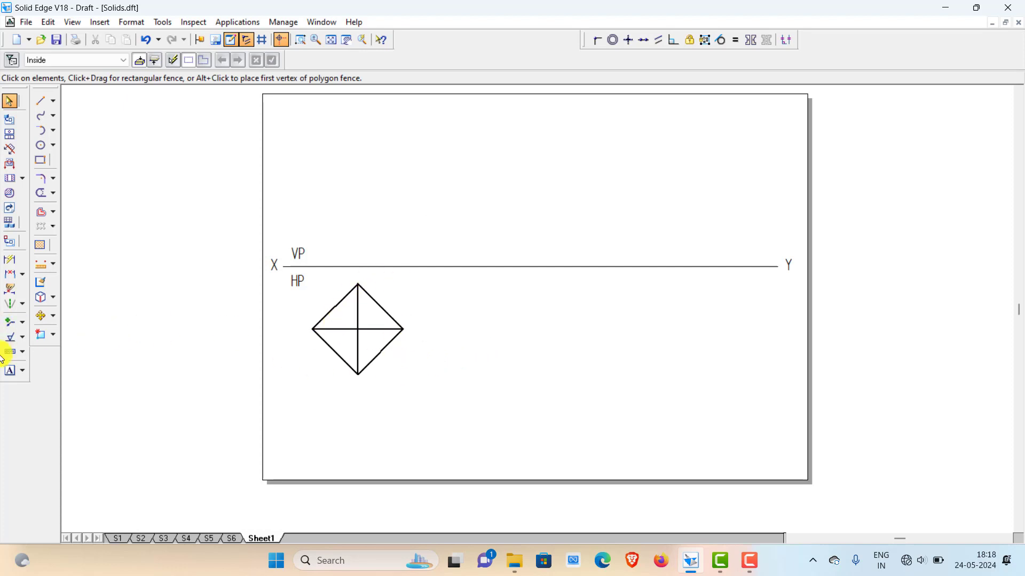
Label the square's corners a, b, c and d counter-clockwise from the left corner, and its centre o(o1).
{"action": "left_click", "coordinate": [9, 370]}
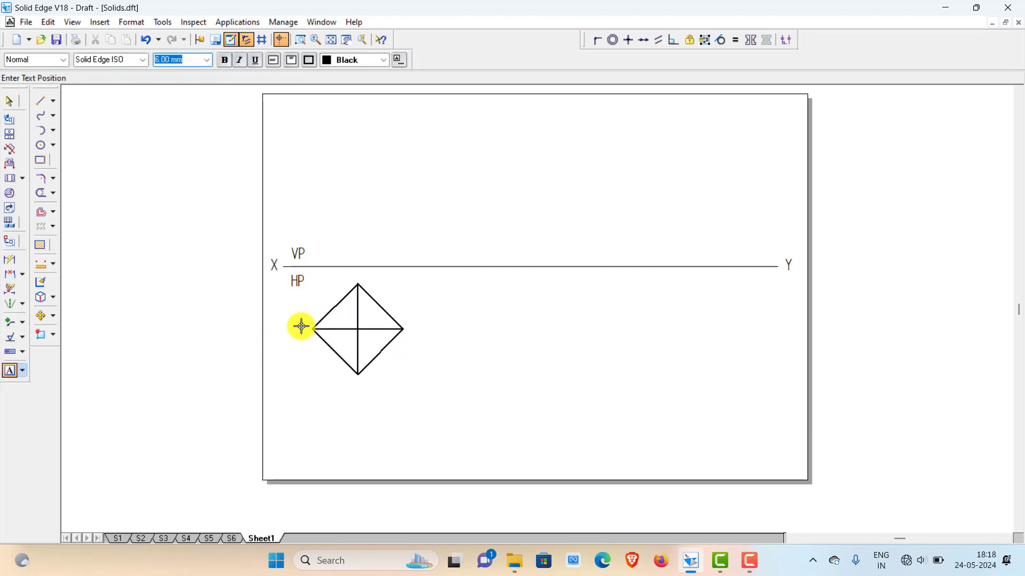
{"action": "left_click", "coordinate": [299, 325]}
{"action": "type", "text": "a"}
{"action": "left_click", "coordinate": [358, 385]}
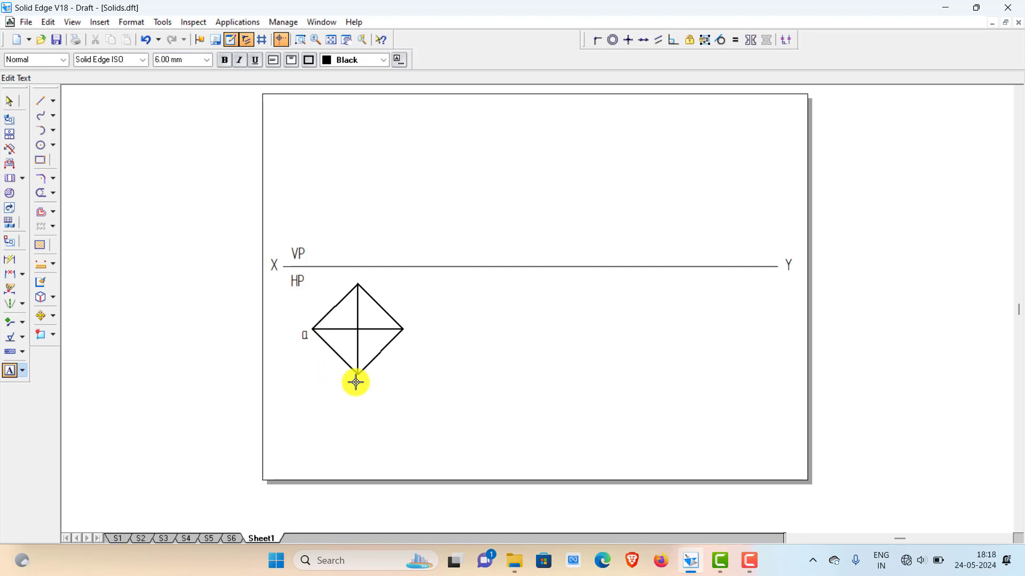
{"action": "type", "text": "b"}
{"action": "left_click", "coordinate": [415, 325]}
{"action": "type", "text": "c"}
{"action": "left_click", "coordinate": [367, 274]}
{"action": "type", "text": "d"}
{"action": "type", "text": "o("}
{"action": "type", "text": "o1"}
Move the o(o1) label just below the horizontal diagonal beside the centre, and dimension the length of edge ab.
{"action": "left_click", "coordinate": [12, 102]}
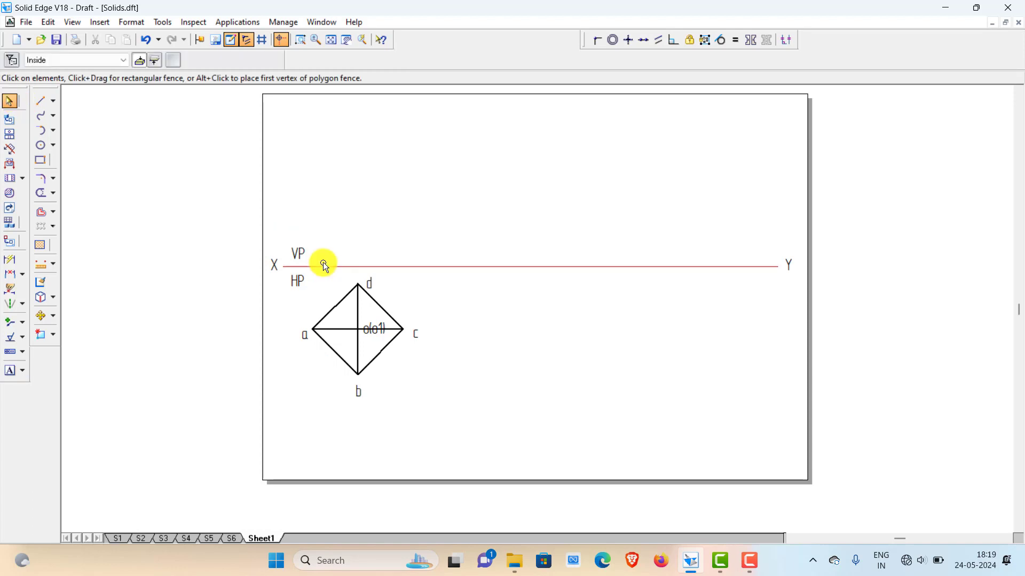
{"action": "left_click", "coordinate": [366, 323]}
{"action": "left_click", "coordinate": [415, 309]}
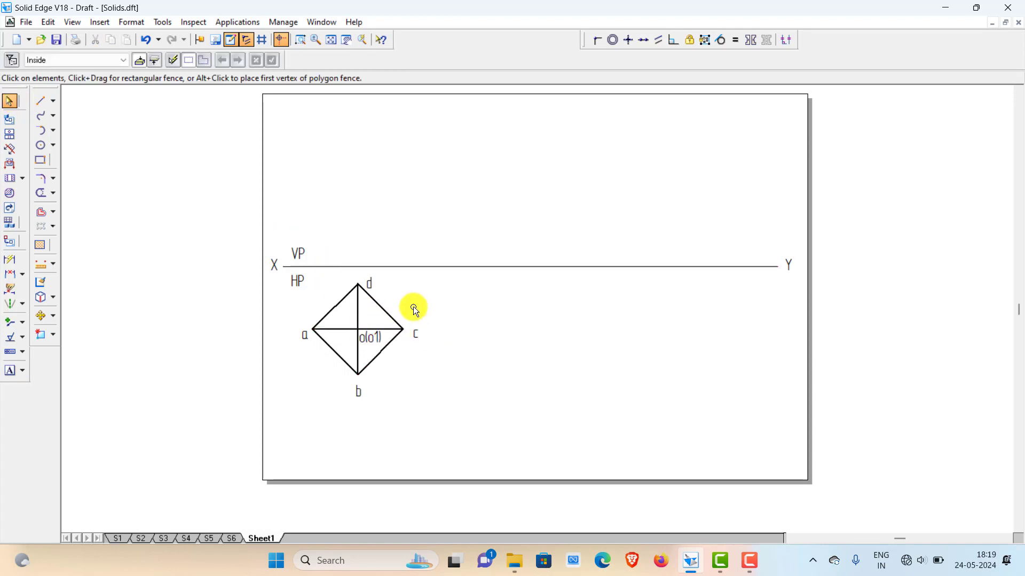
{"action": "left_click", "coordinate": [11, 260]}
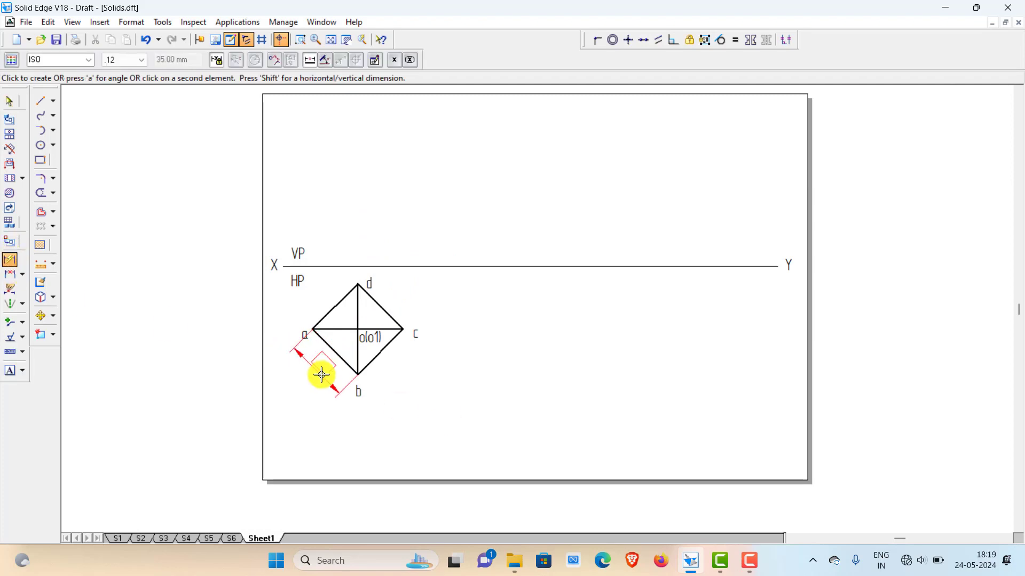
{"action": "left_click", "coordinate": [317, 381]}
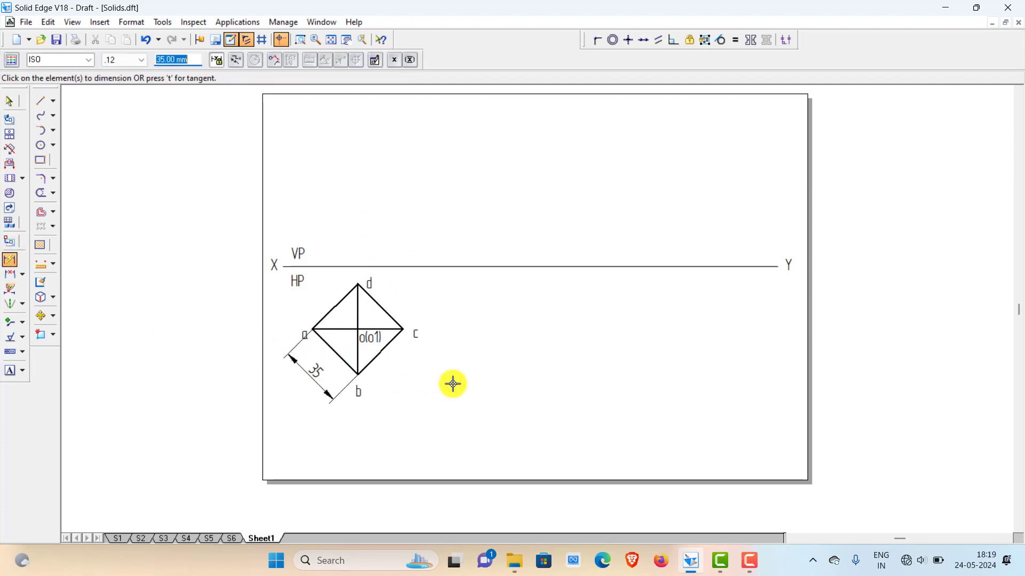
Draw vertical projector lines from corners a, c and d of the square up to the XY line.
{"action": "left_click", "coordinate": [42, 101]}
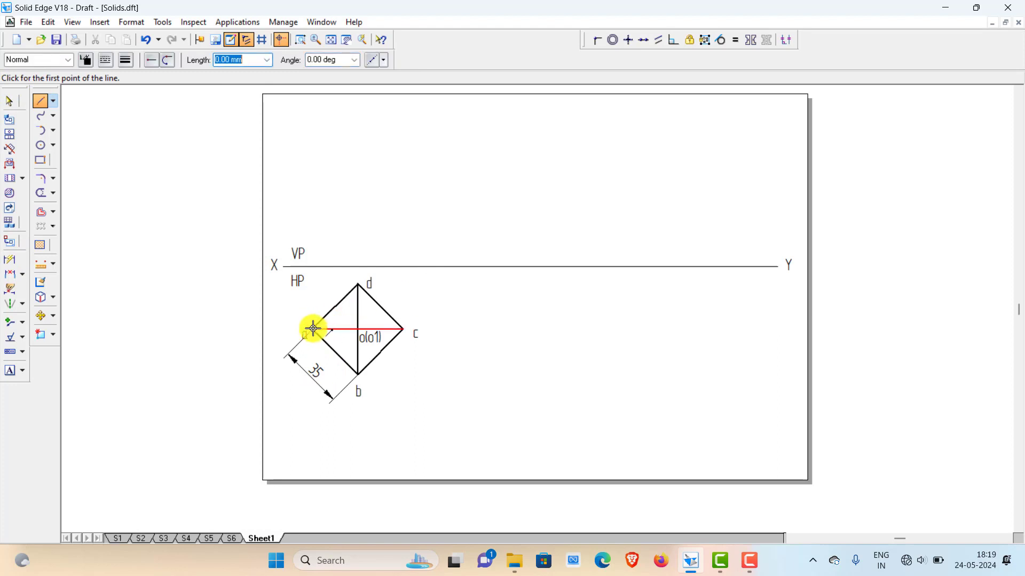
{"action": "left_click", "coordinate": [313, 329]}
{"action": "left_click", "coordinate": [313, 266]}
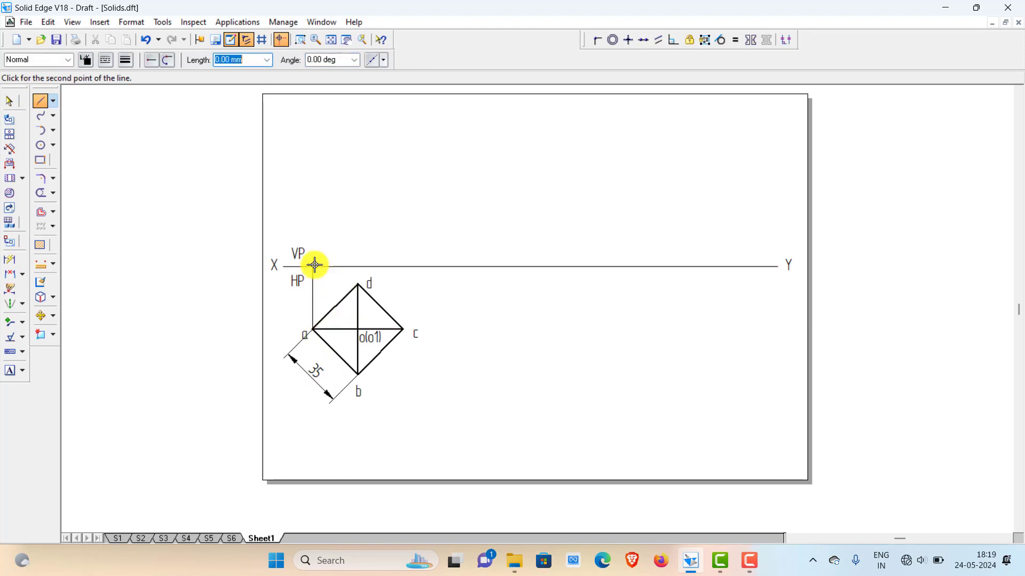
{"action": "left_click", "coordinate": [401, 330]}
{"action": "left_click", "coordinate": [403, 266]}
{"action": "right_click", "coordinate": [419, 240]}
{"action": "left_click", "coordinate": [358, 284]}
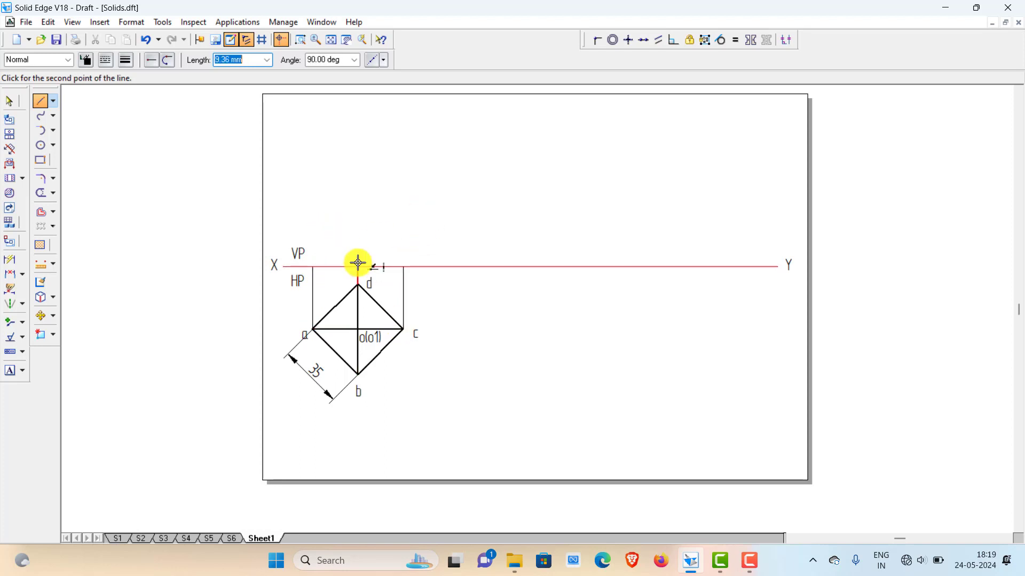
{"action": "left_click", "coordinate": [357, 264]}
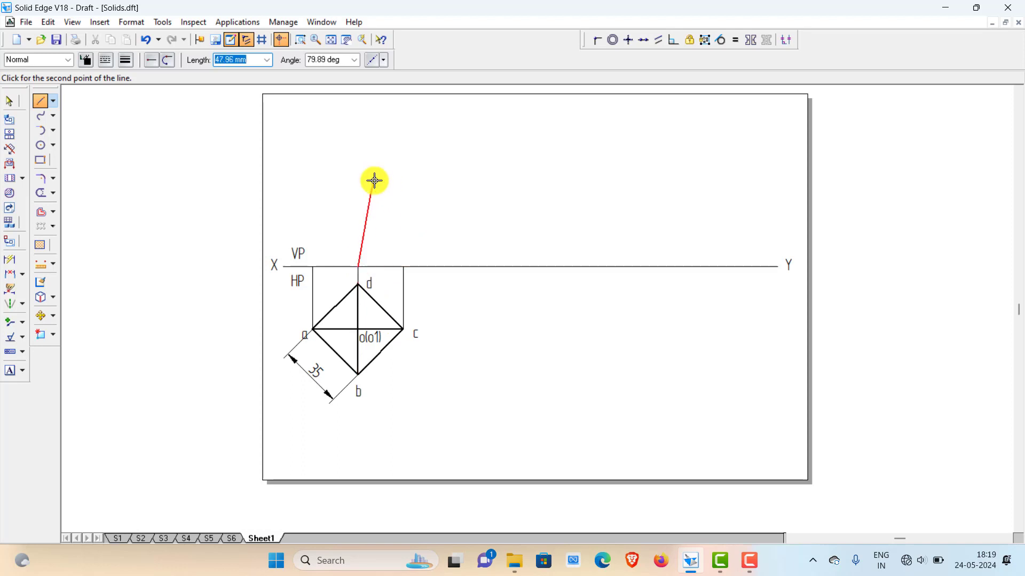
{"action": "right_click", "coordinate": [375, 180]}
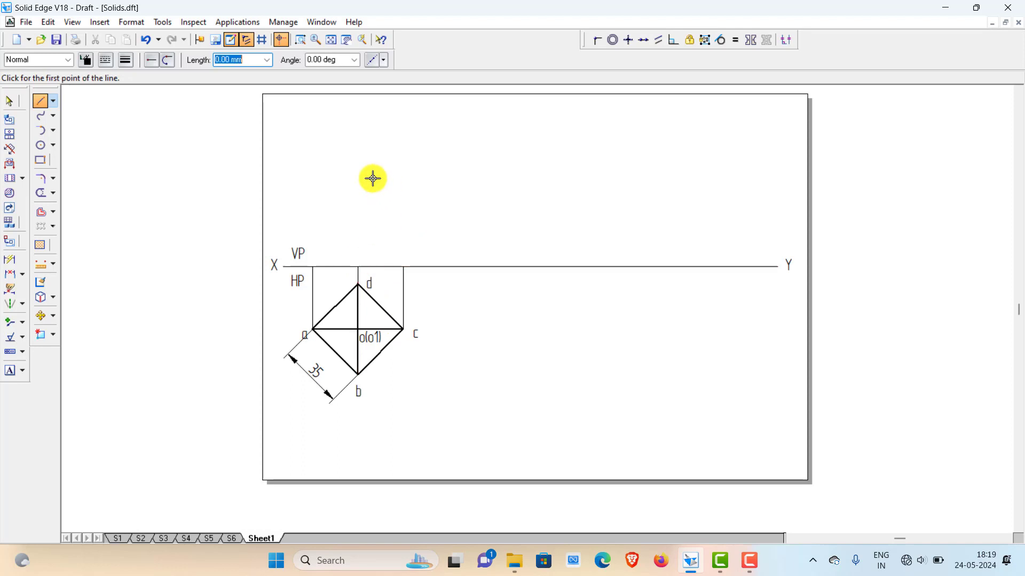
Draw the pyramid's axis as a 60 mm line at 90 degrees upward from where d's projector meets the XY line.
{"action": "left_click", "coordinate": [358, 265]}
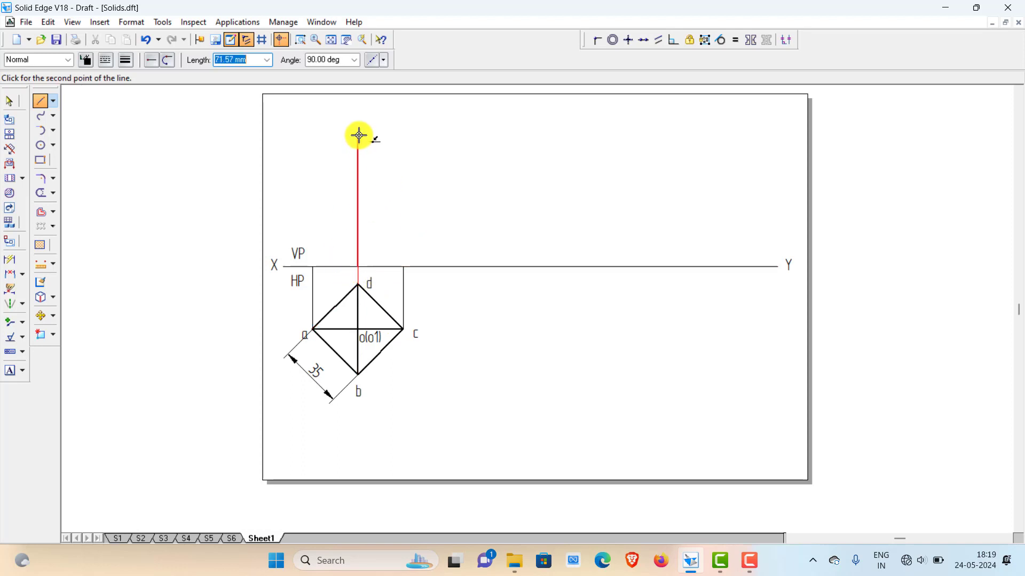
{"action": "type", "text": "60"}
{"action": "key", "text": "Tab"}
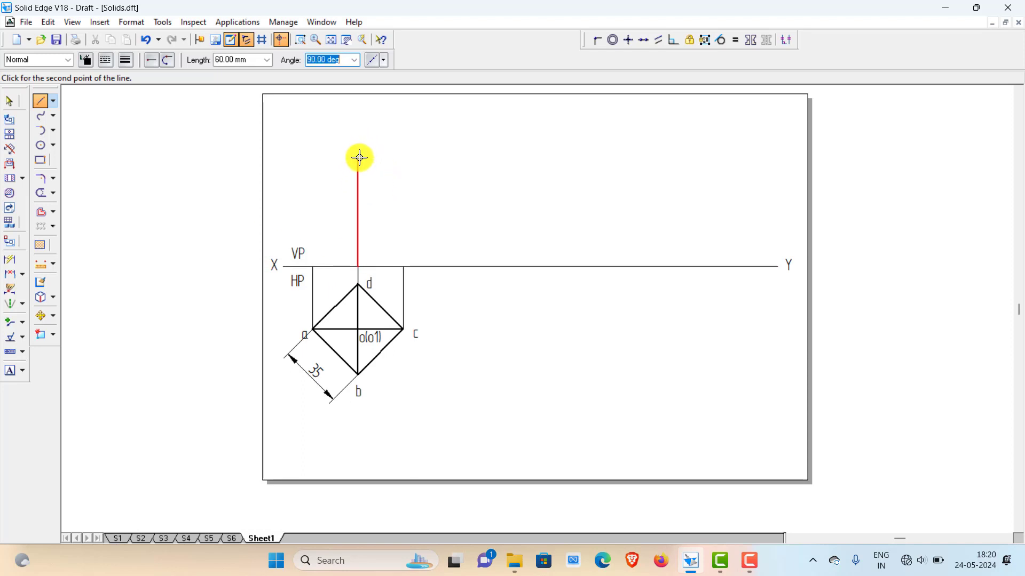
{"action": "left_click", "coordinate": [358, 158]}
{"action": "right_click", "coordinate": [362, 161]}
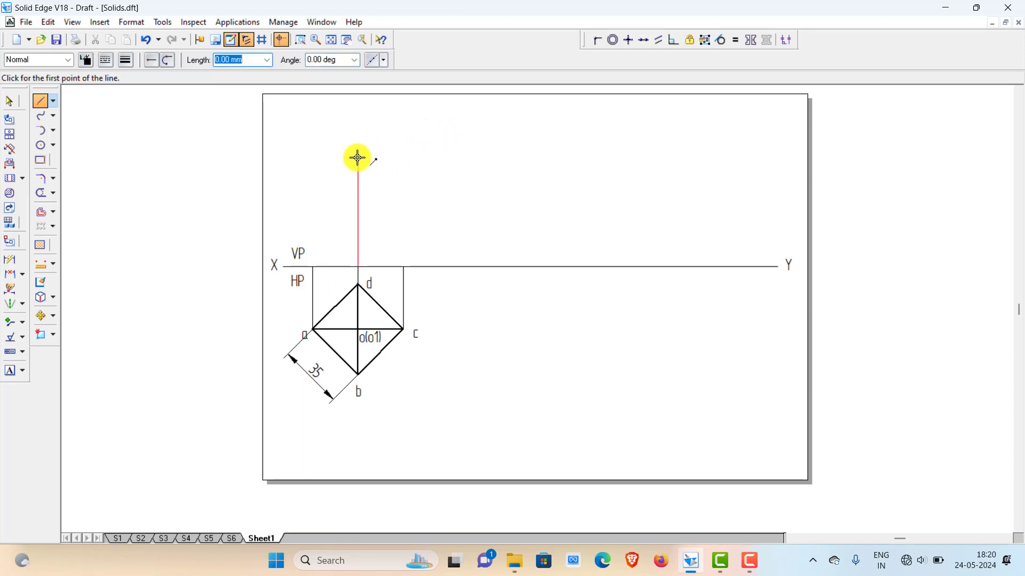
Draw the two slant edges of the front view, joining the axis's upper end to the projected points of a and c on XY.
{"action": "left_click", "coordinate": [357, 157]}
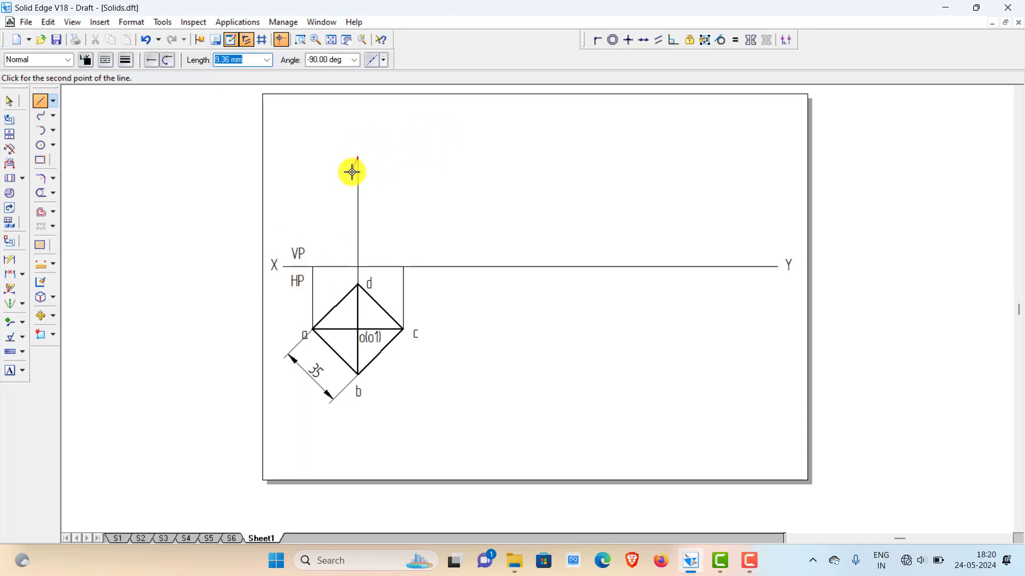
{"action": "left_click", "coordinate": [313, 268]}
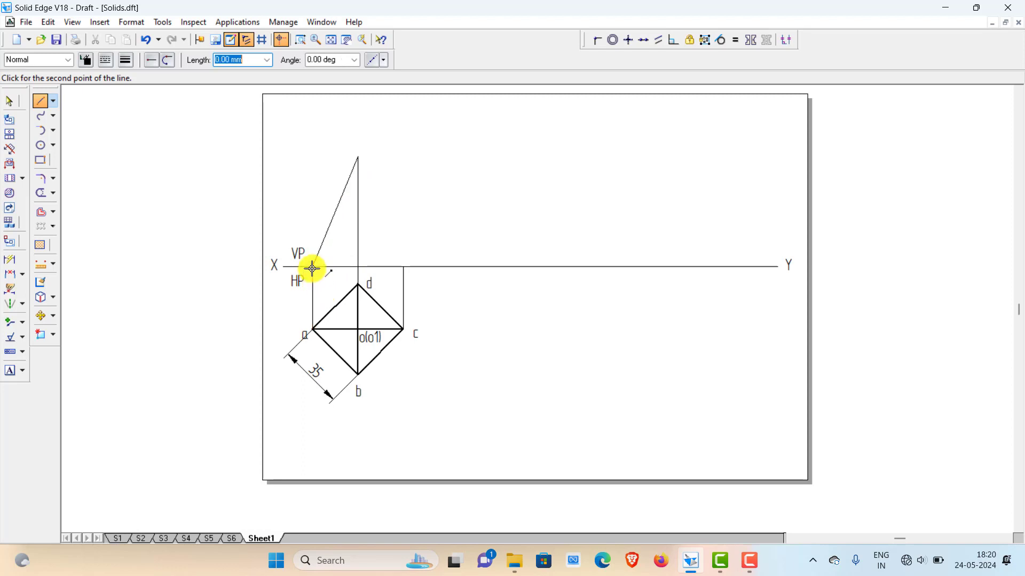
{"action": "left_click", "coordinate": [404, 266]}
{"action": "left_click", "coordinate": [358, 157]}
{"action": "right_click", "coordinate": [391, 100]}
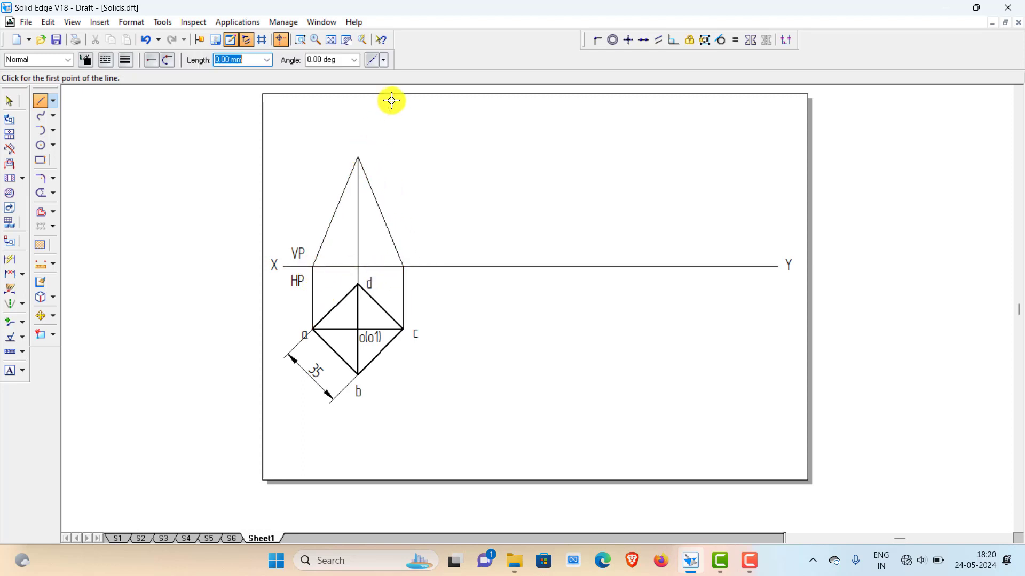
Set the line width of the front view's triangle and axis above XY to 0.50 mm.
{"action": "left_click", "coordinate": [9, 101]}
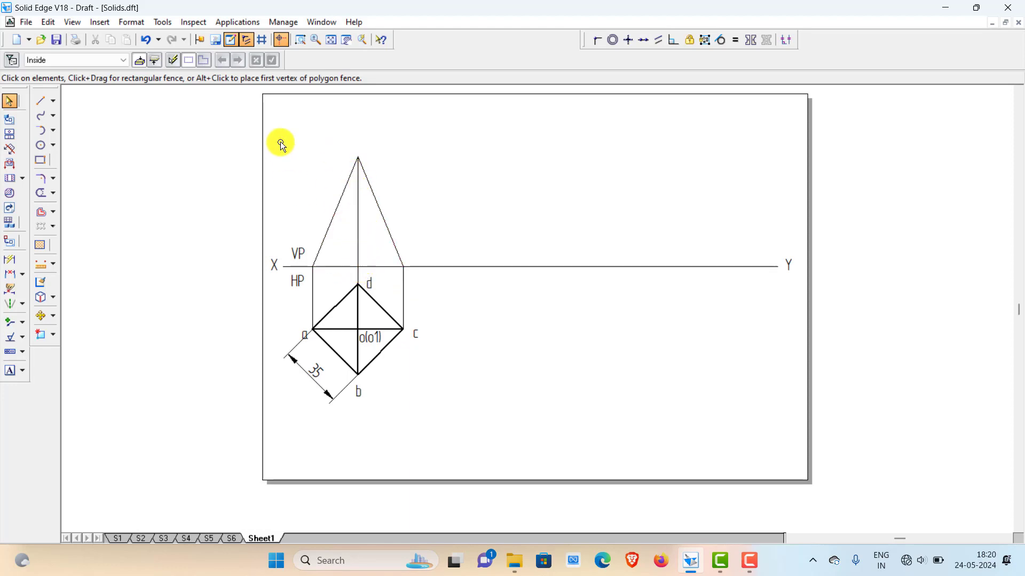
{"action": "left_click_drag", "start_coordinate": [287, 135], "coordinate": [437, 290]}
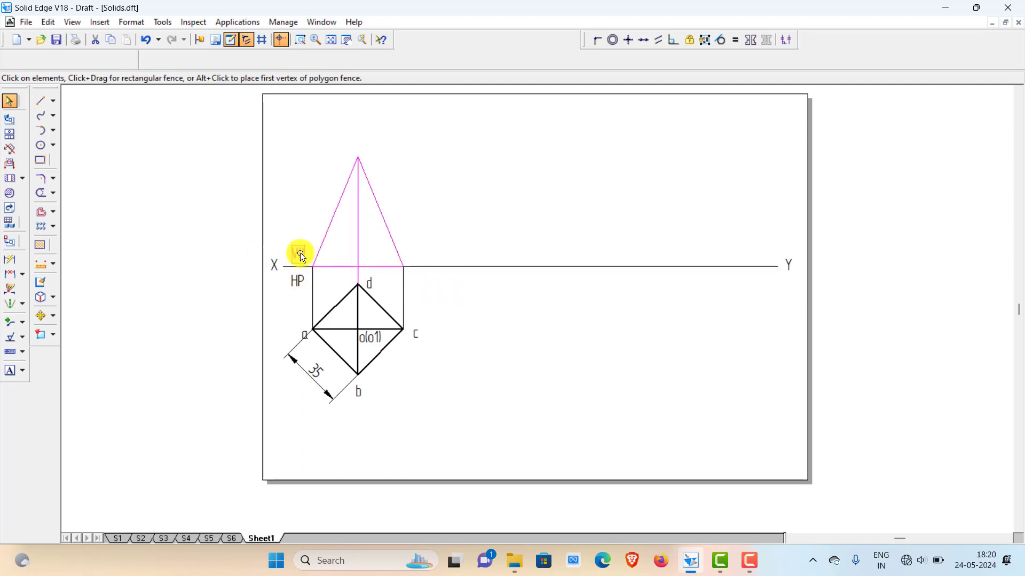
{"action": "left_click", "coordinate": [126, 61]}
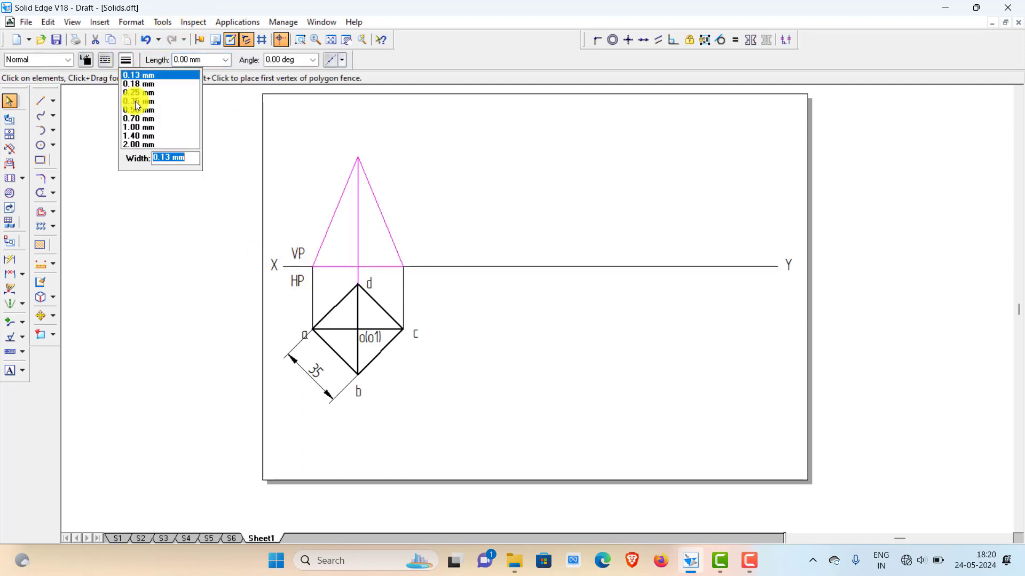
{"action": "left_click", "coordinate": [141, 107]}
{"action": "left_click", "coordinate": [443, 198]}
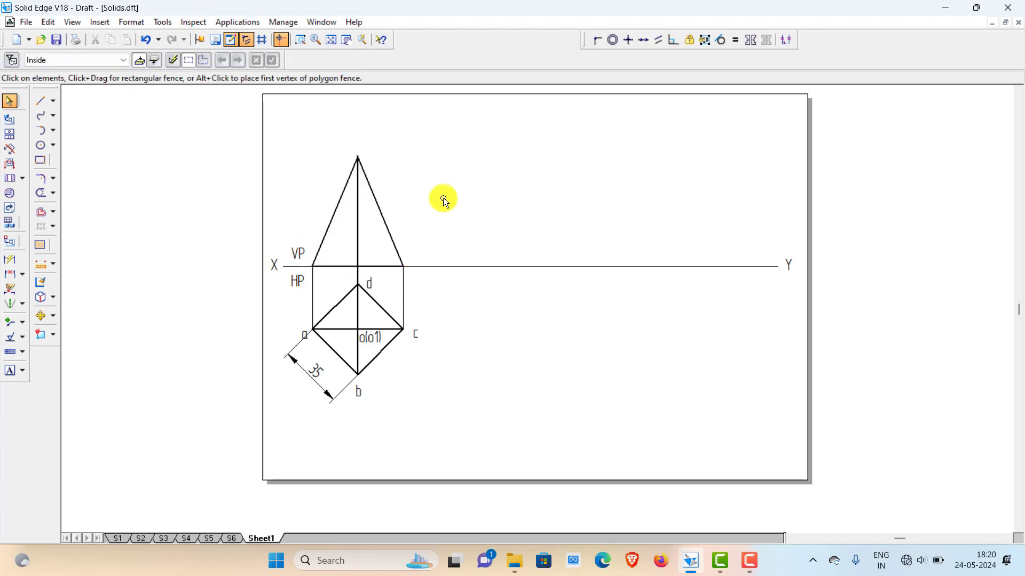
Restore a thin line width on the short projector between corner d and the XY line.
{"action": "left_click", "coordinate": [358, 275]}
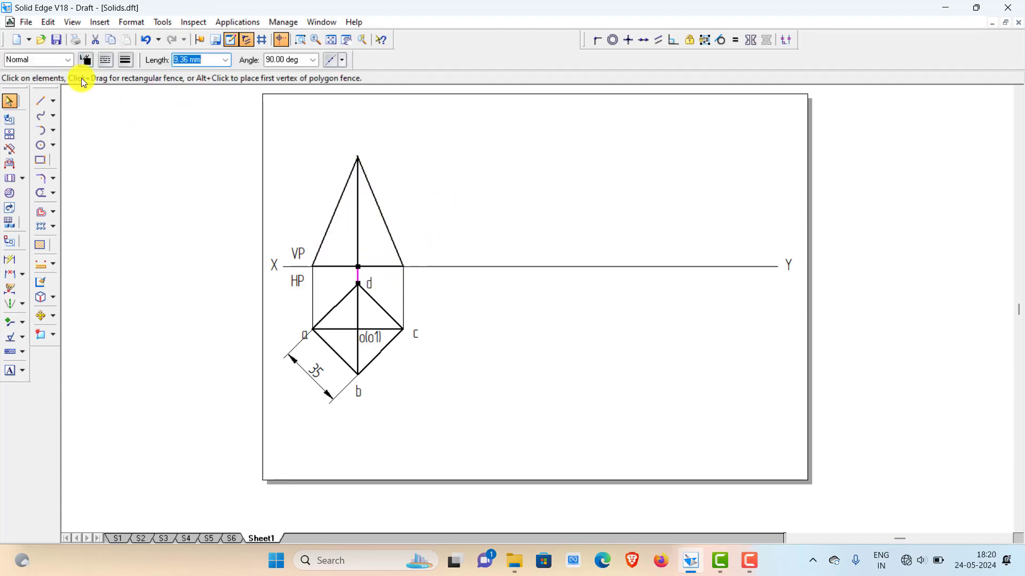
{"action": "left_click", "coordinate": [116, 62]}
{"action": "left_click", "coordinate": [142, 107]}
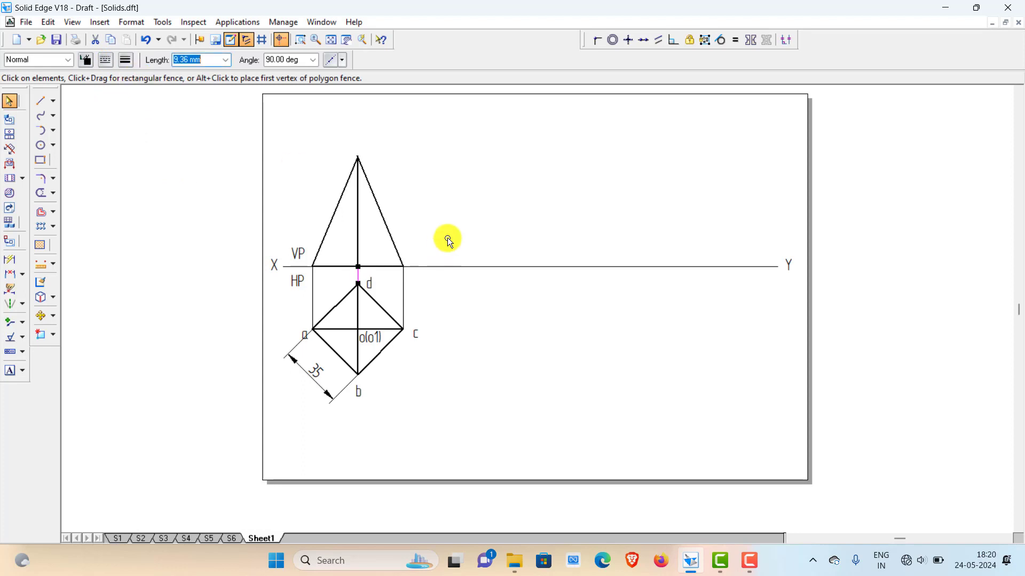
{"action": "left_click", "coordinate": [492, 229]}
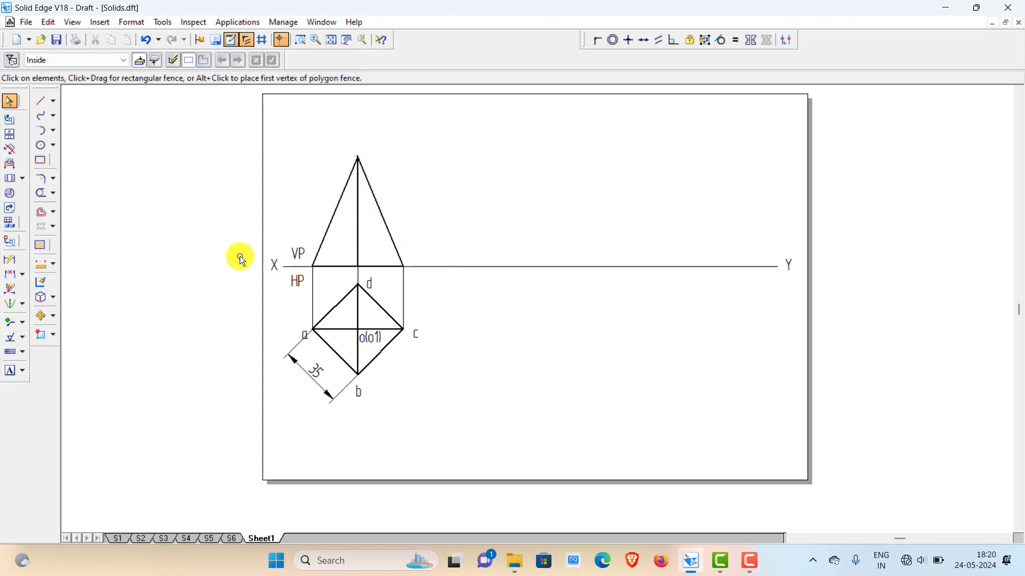
Label the front view's base points on XY as a', b'(d') and c'.
{"action": "left_click", "coordinate": [14, 370]}
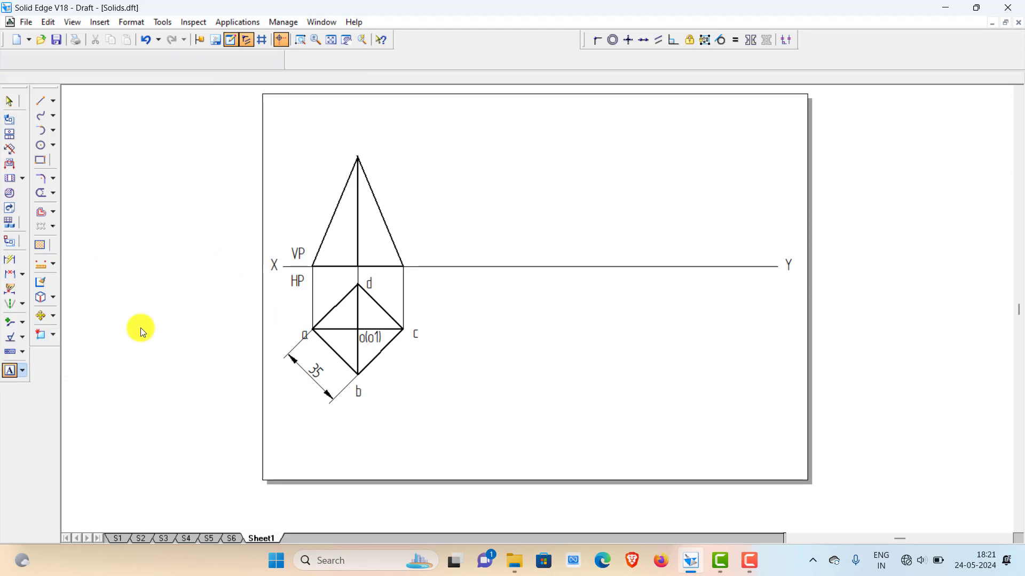
{"action": "left_click", "coordinate": [309, 252]}
{"action": "type", "text": "a"}
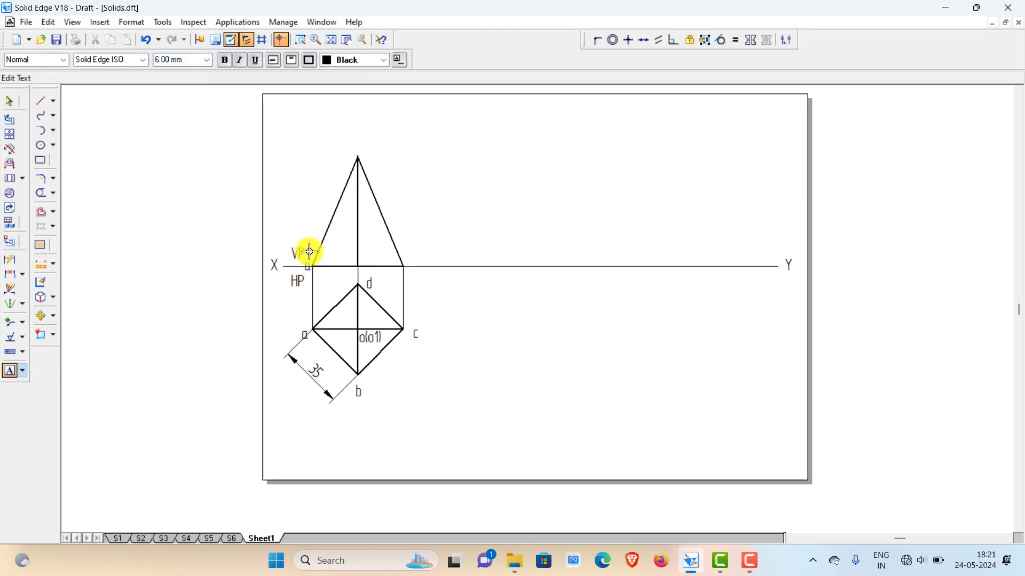
{"action": "type", "text": "'"}
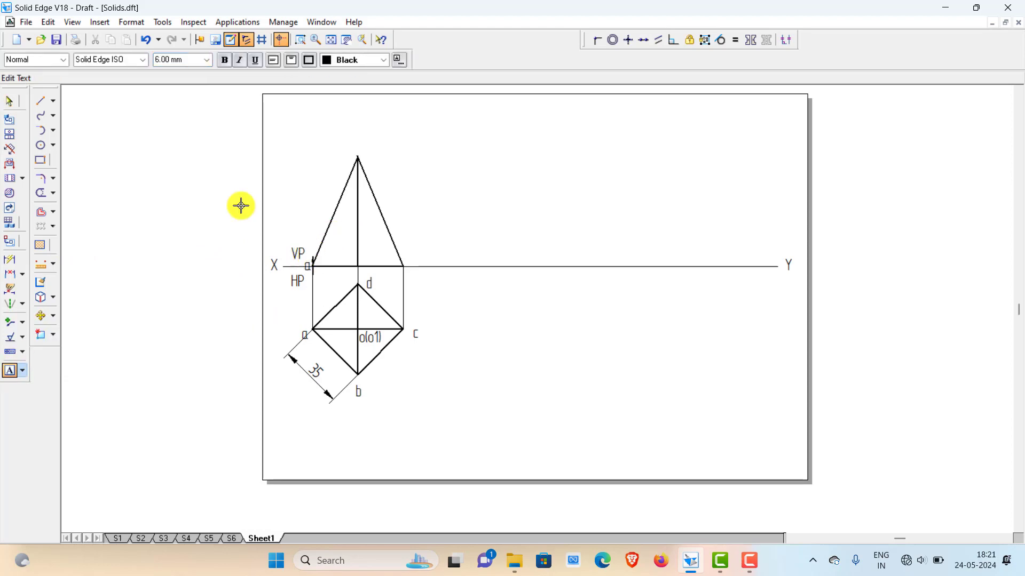
{"action": "key", "text": "Escape"}
{"action": "left_click", "coordinate": [363, 249]}
{"action": "type", "text": "b'(d')"}
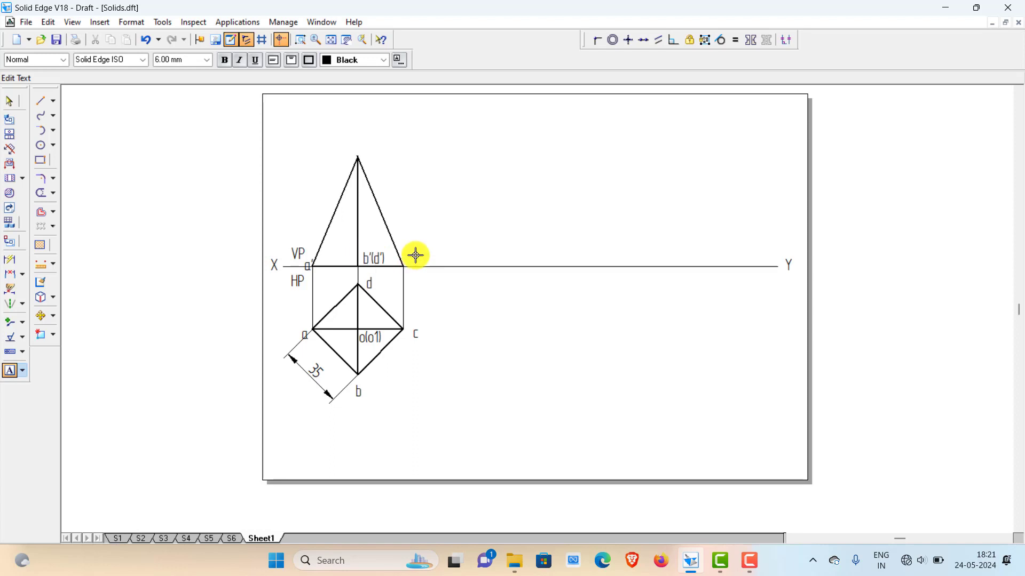
{"action": "left_click", "coordinate": [406, 250]}
{"action": "left_click", "coordinate": [409, 250]}
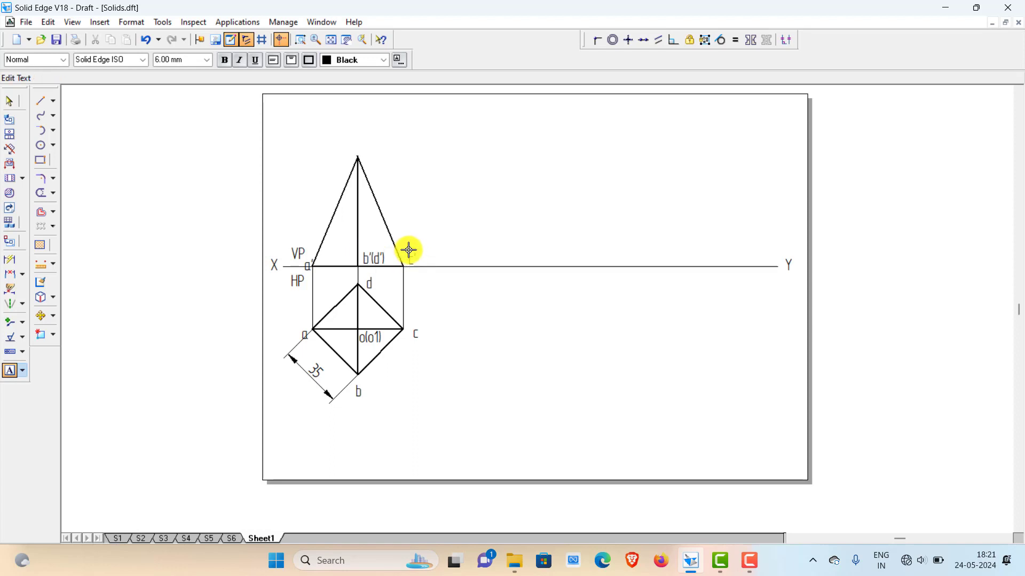
{"action": "type", "text": "c'"}
Label the front view's apex o' and the foot of its axis o1'.
{"action": "left_click", "coordinate": [357, 139]}
{"action": "left_click", "coordinate": [358, 139]}
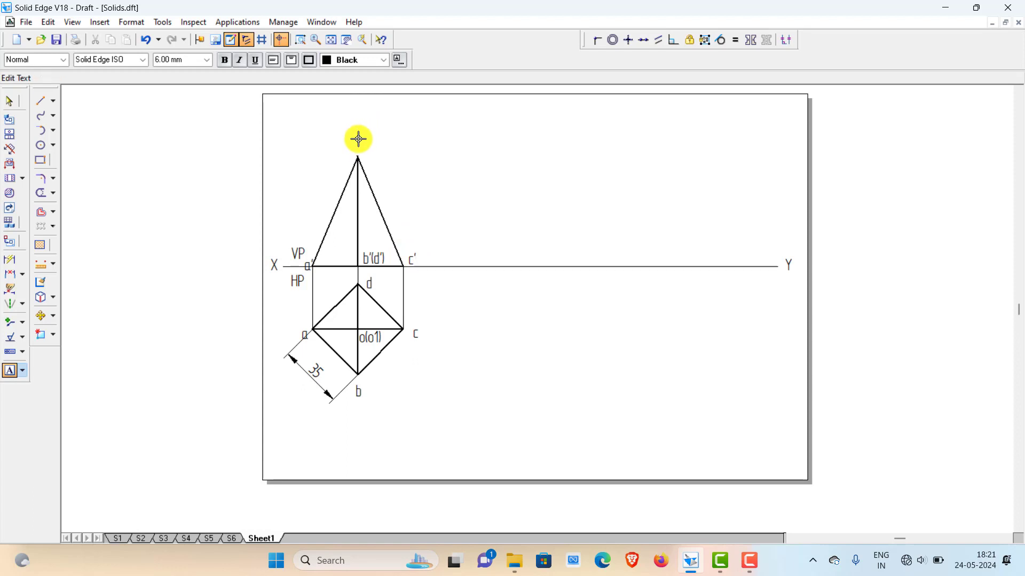
{"action": "type", "text": "o"}
{"action": "type", "text": "'"}
{"action": "type", "text": "o1"}
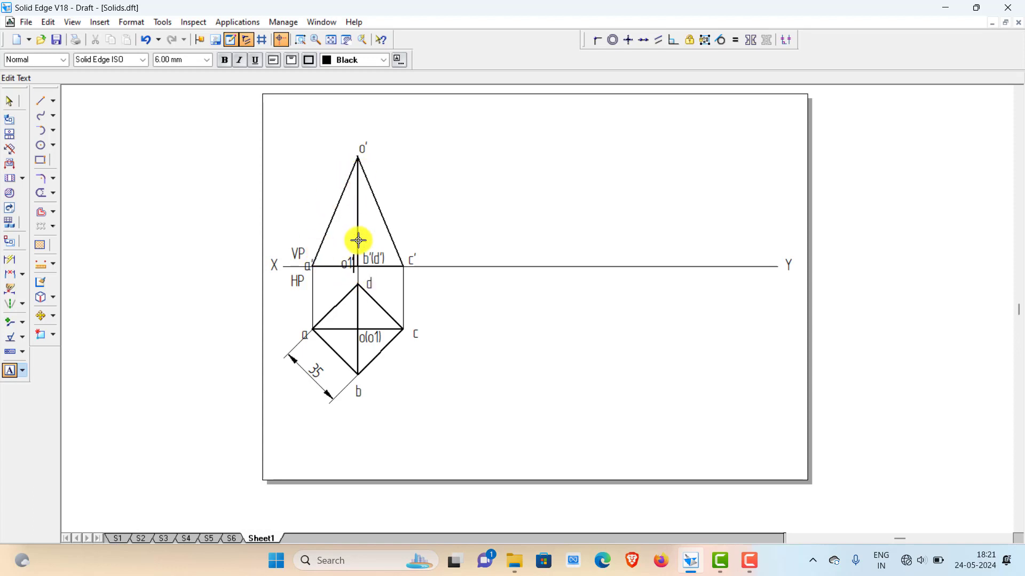
{"action": "type", "text": "'"}
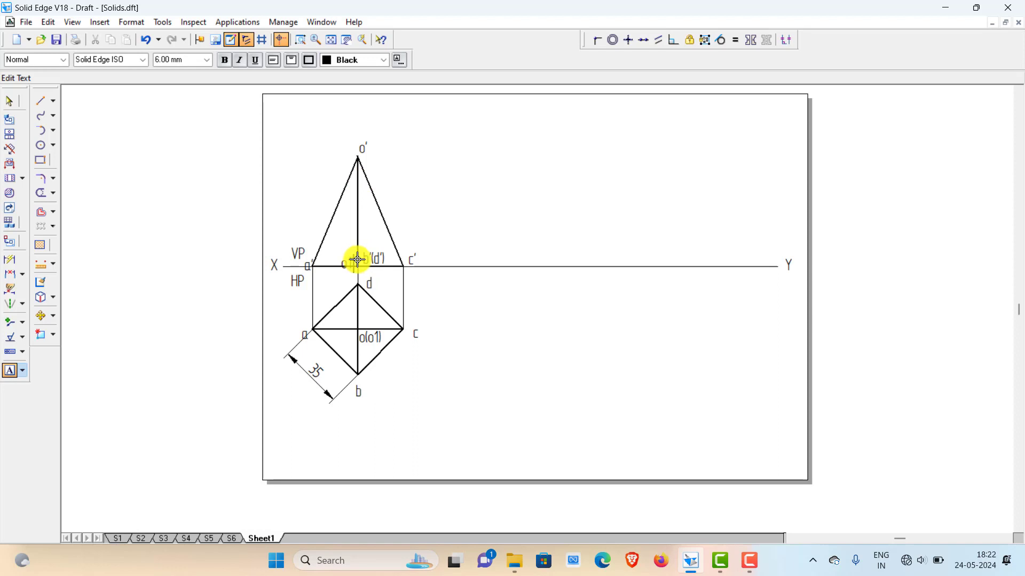
{"action": "key", "text": "Escape"}
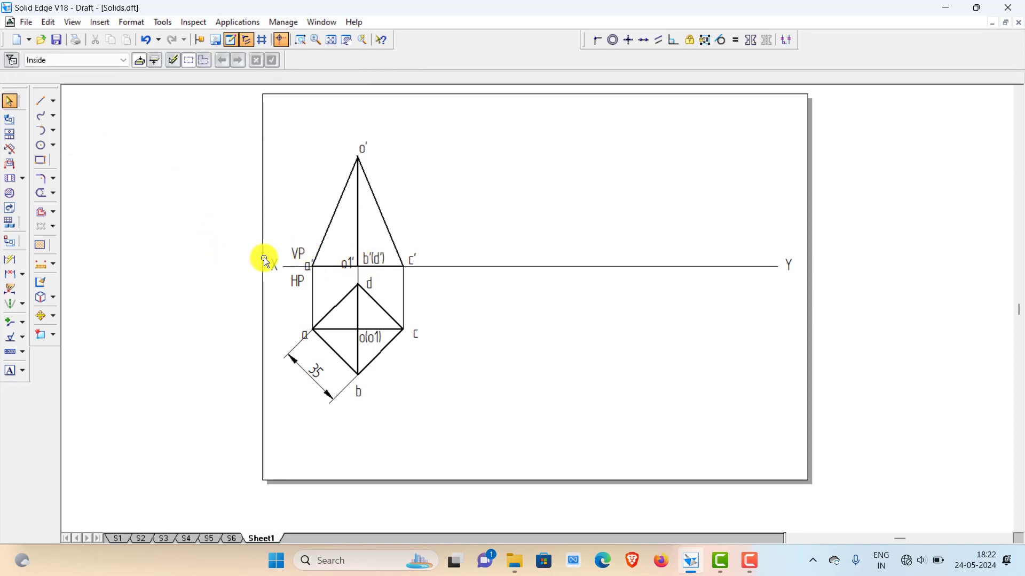
Shift the a', VP and HP labels slightly towards X so they clear the front view's corner and each other.
{"action": "left_click", "coordinate": [298, 249]}
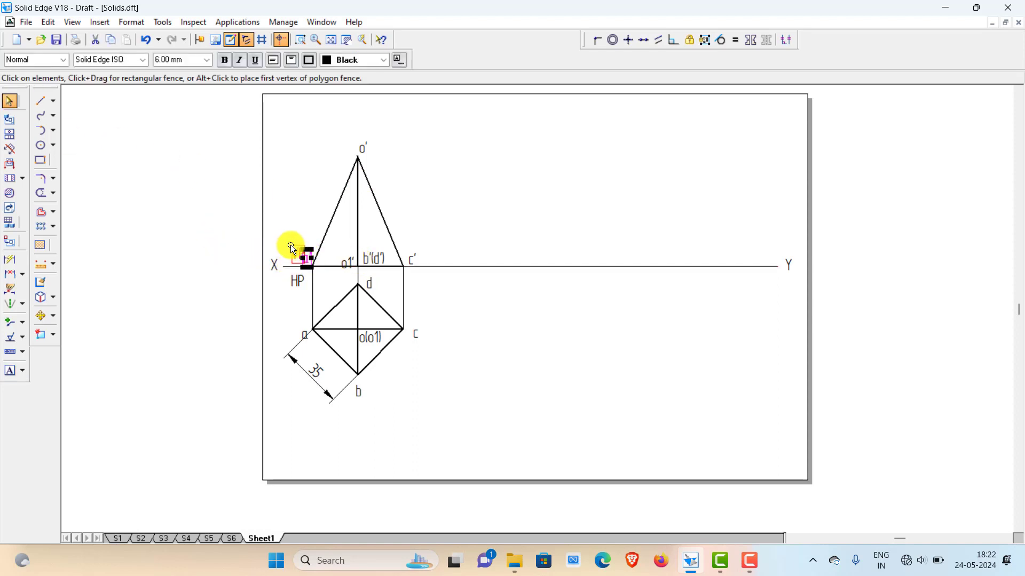
{"action": "left_click", "coordinate": [283, 250]}
{"action": "left_click", "coordinate": [293, 280]}
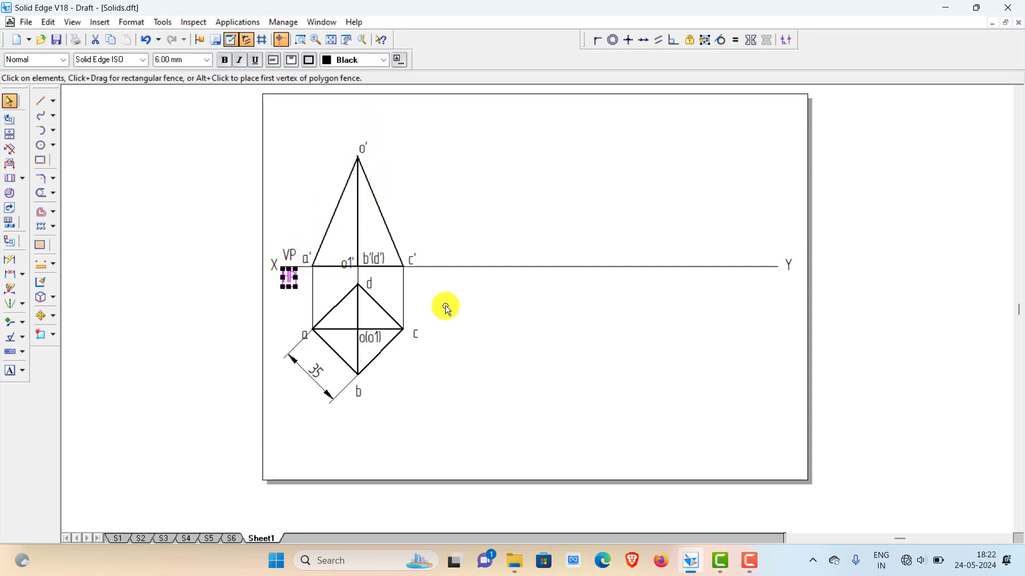
{"action": "left_click", "coordinate": [444, 331]}
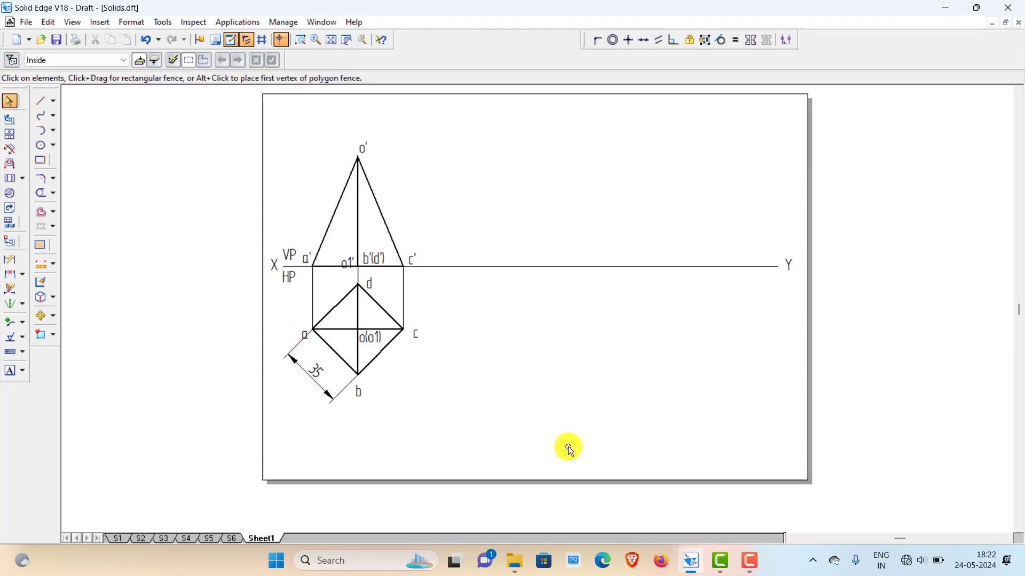
Switch to Camtasia to check the axis inclinations in the problem statement, and return to the Solid Edge drawing.
{"action": "left_click", "coordinate": [722, 567]}
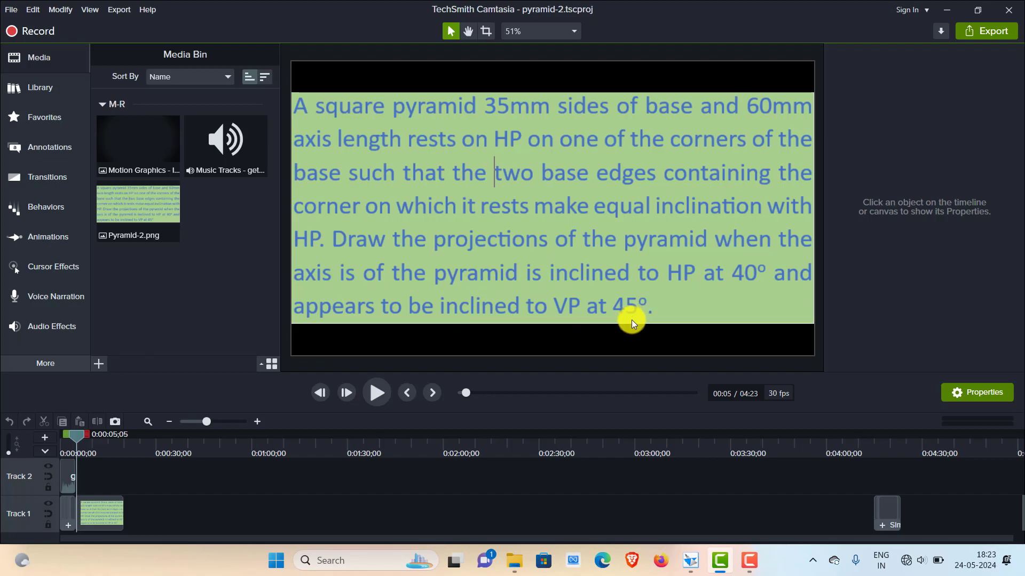
{"action": "left_click", "coordinate": [690, 561]}
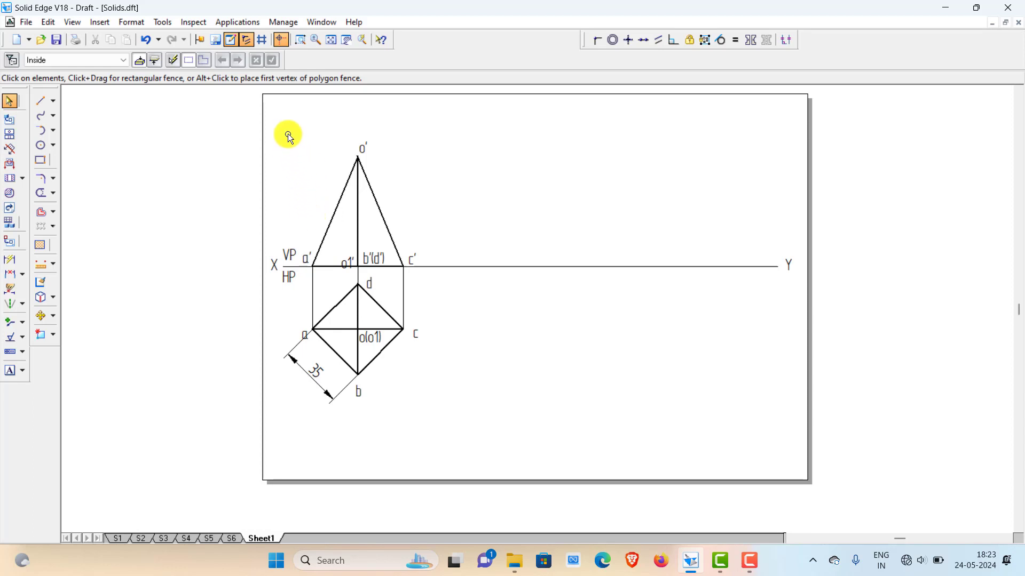
Copy the front view with its labels about 66 mm along XY towards Y.
{"action": "left_click_drag", "start_coordinate": [290, 129], "coordinate": [443, 283]}
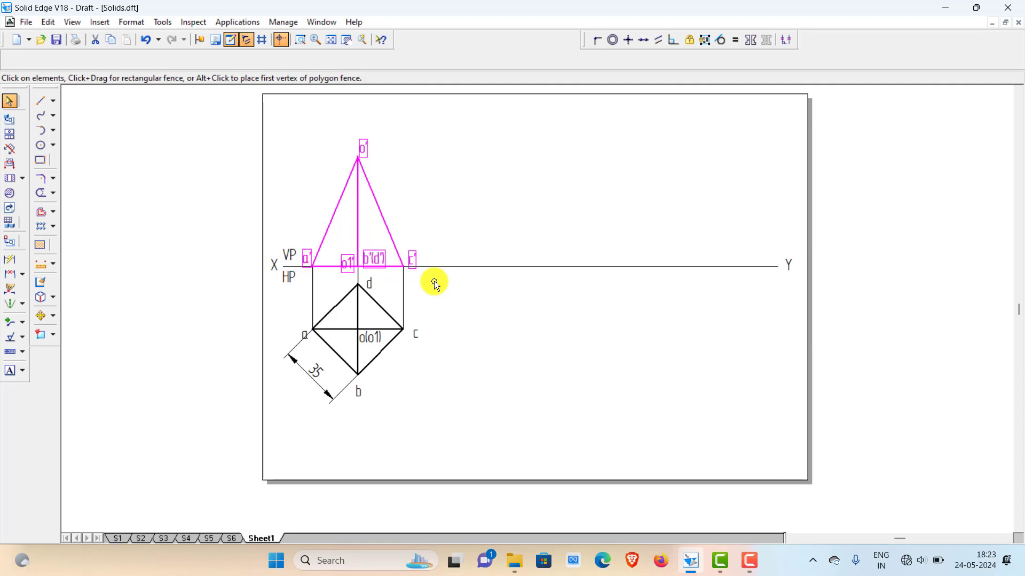
{"action": "left_click", "coordinate": [43, 316]}
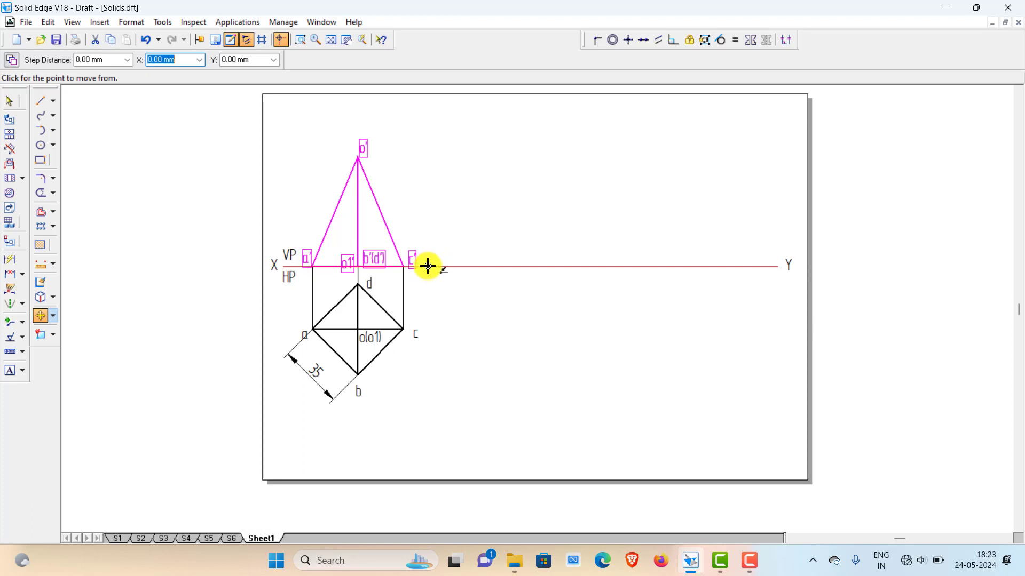
{"action": "left_click", "coordinate": [428, 267]}
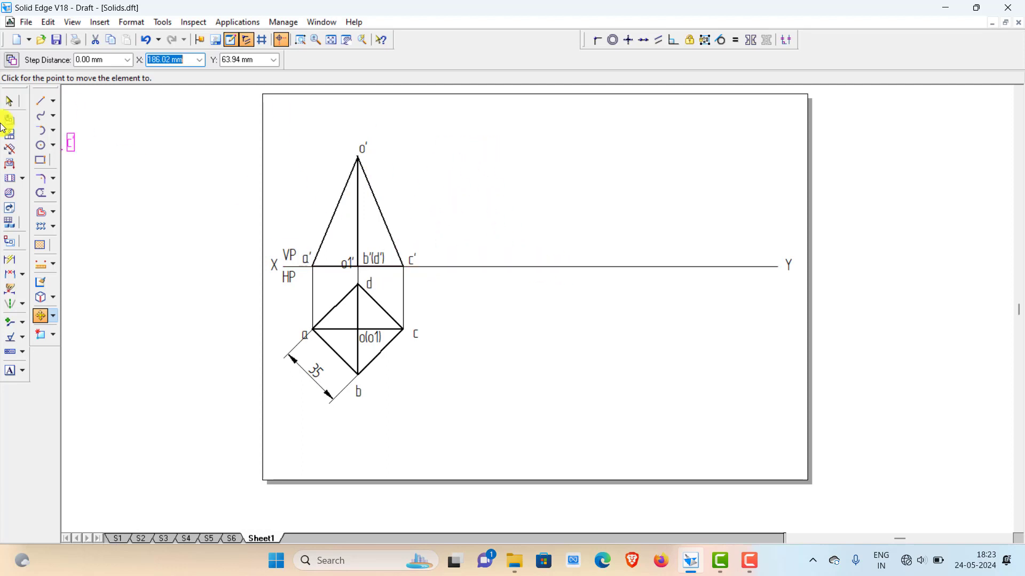
{"action": "left_click", "coordinate": [12, 60]}
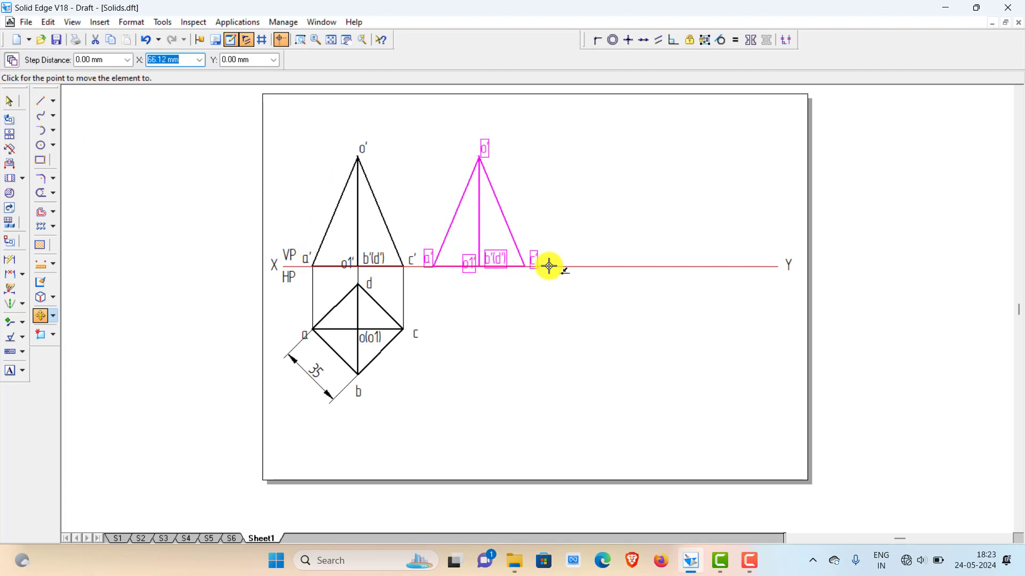
{"action": "left_click", "coordinate": [549, 266]}
{"action": "key", "text": "Escape"}
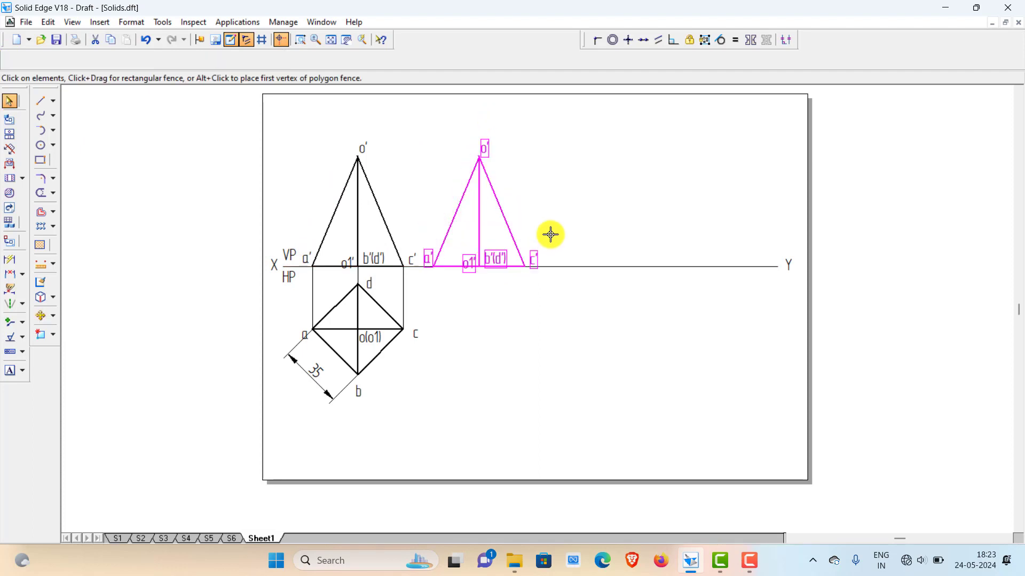
Rotate the copied front view 50 degrees clockwise about its c' corner, keeping it above XY.
{"action": "left_click", "coordinate": [51, 319]}
{"action": "left_click", "coordinate": [91, 337]}
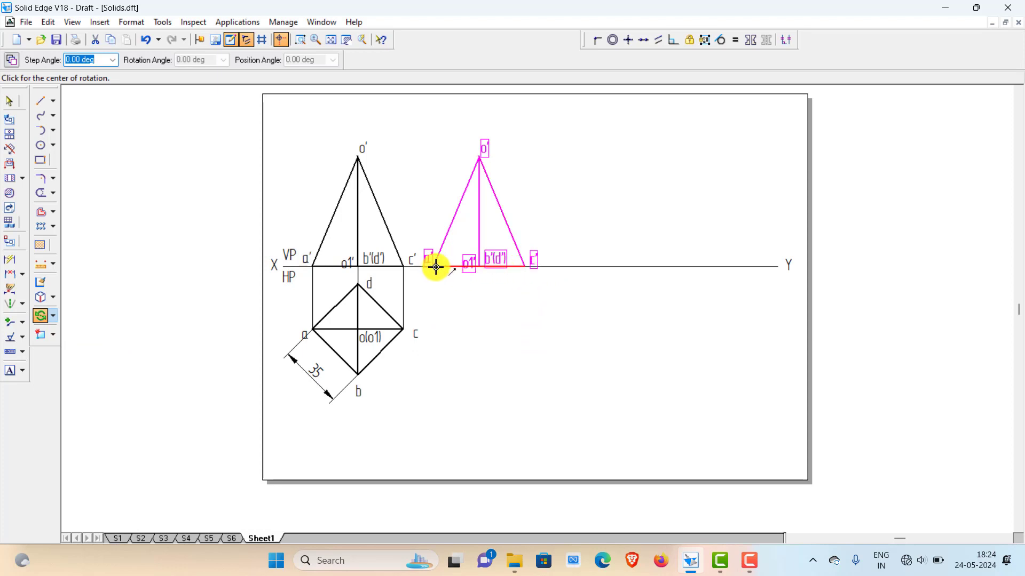
{"action": "left_click", "coordinate": [526, 265]}
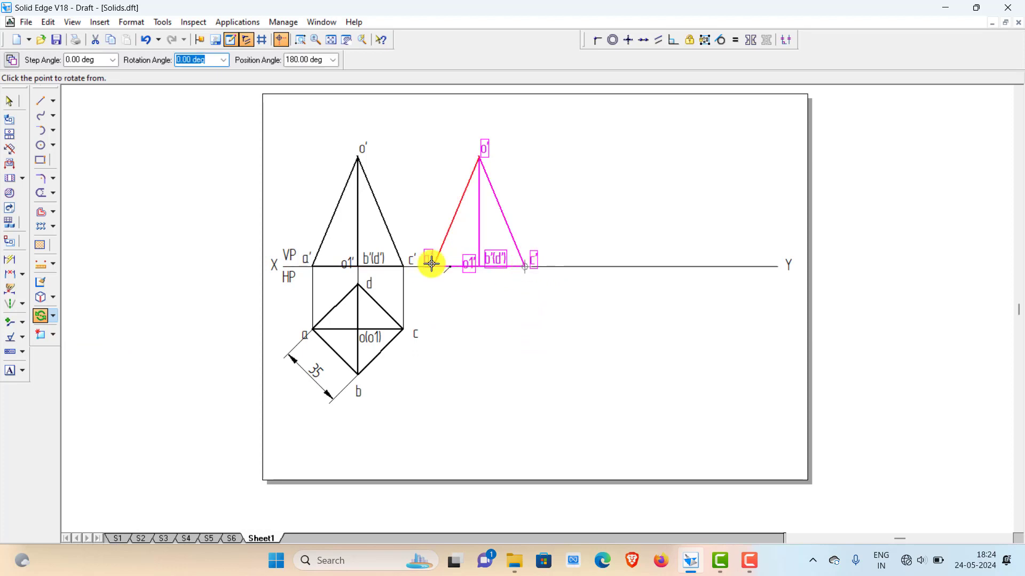
{"action": "left_click", "coordinate": [432, 265]}
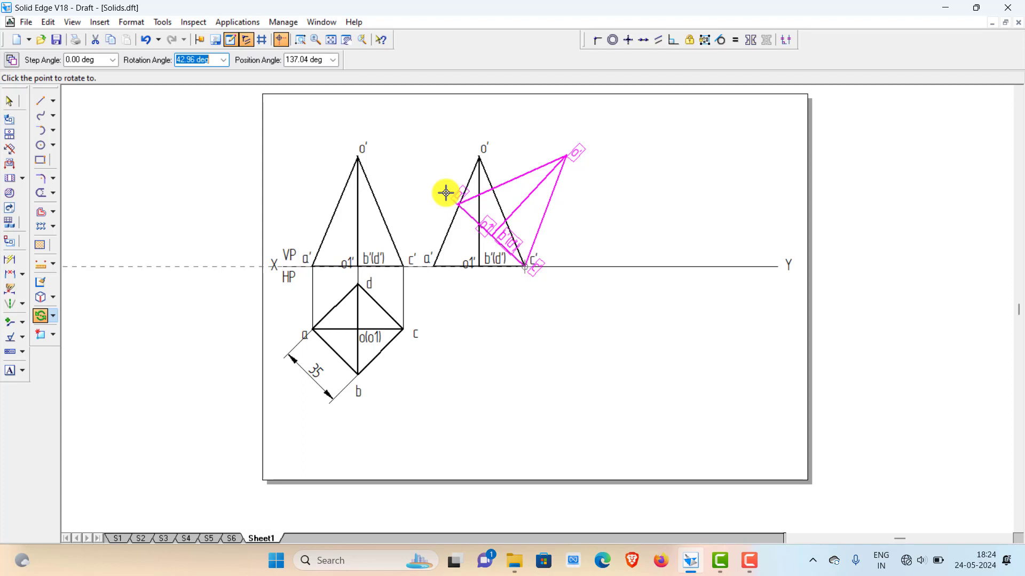
{"action": "type", "text": "50"}
{"action": "key", "text": "Return"}
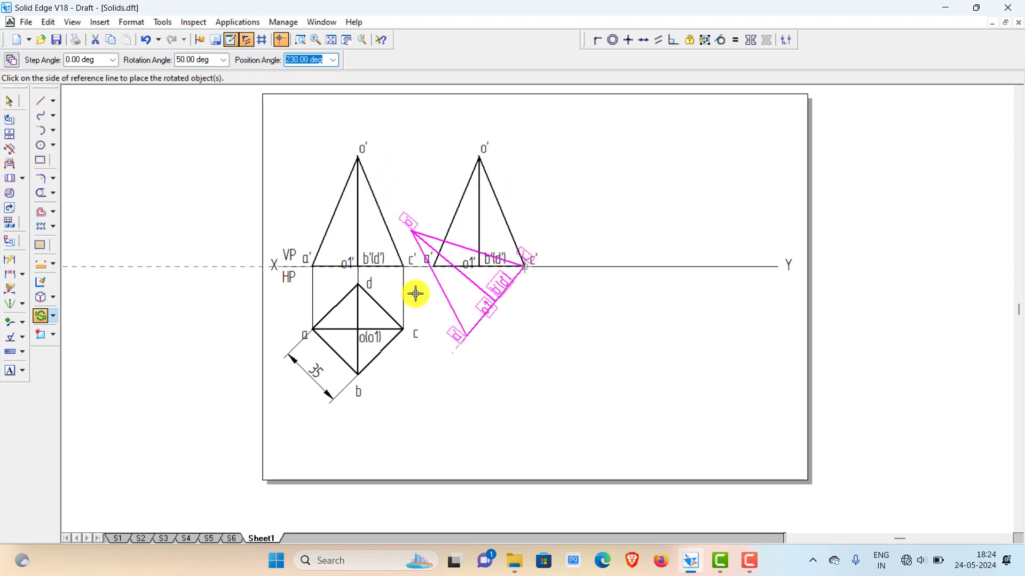
{"action": "left_click", "coordinate": [434, 188]}
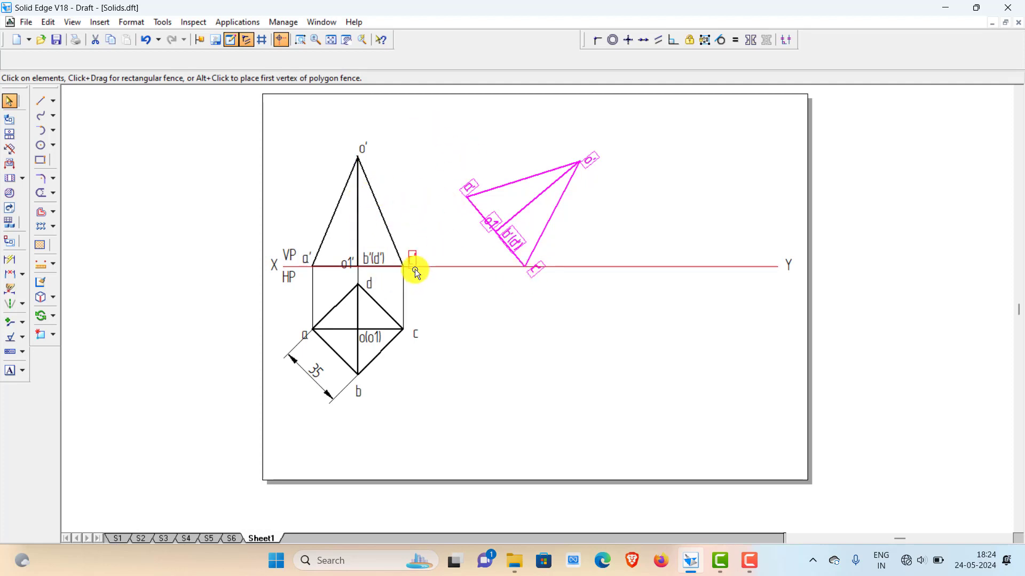
Move the rotated view's c' label to just above the XY line beside its corner.
{"action": "left_click", "coordinate": [519, 294]}
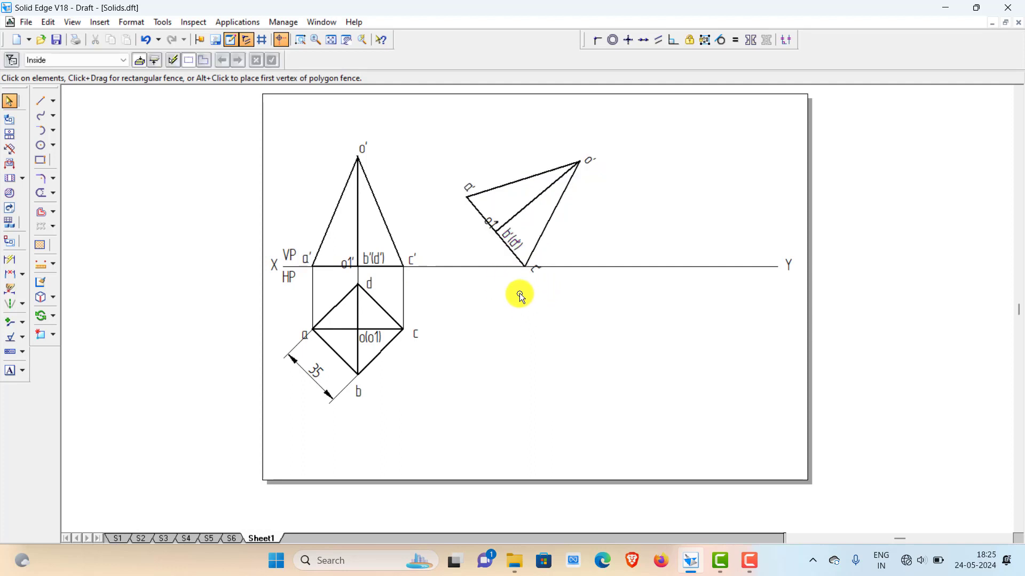
{"action": "left_click", "coordinate": [536, 258]}
{"action": "left_click", "coordinate": [562, 287]}
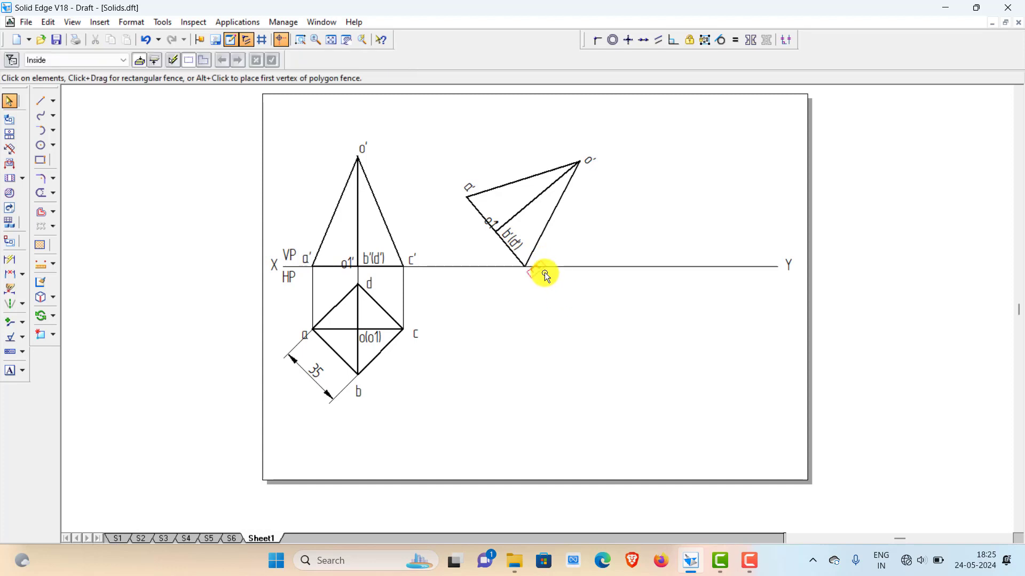
{"action": "left_click", "coordinate": [536, 264]}
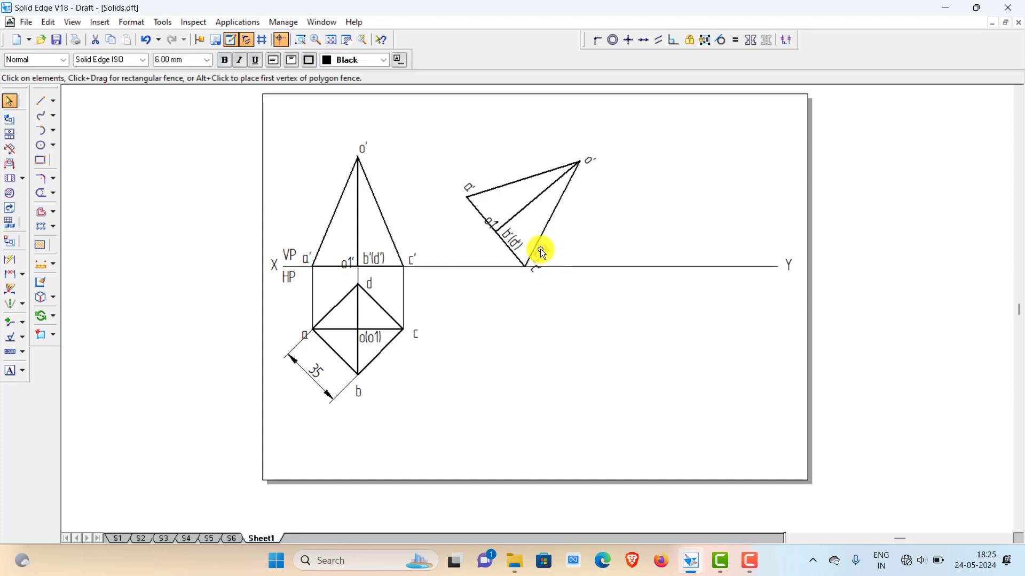
{"action": "left_click", "coordinate": [528, 284]}
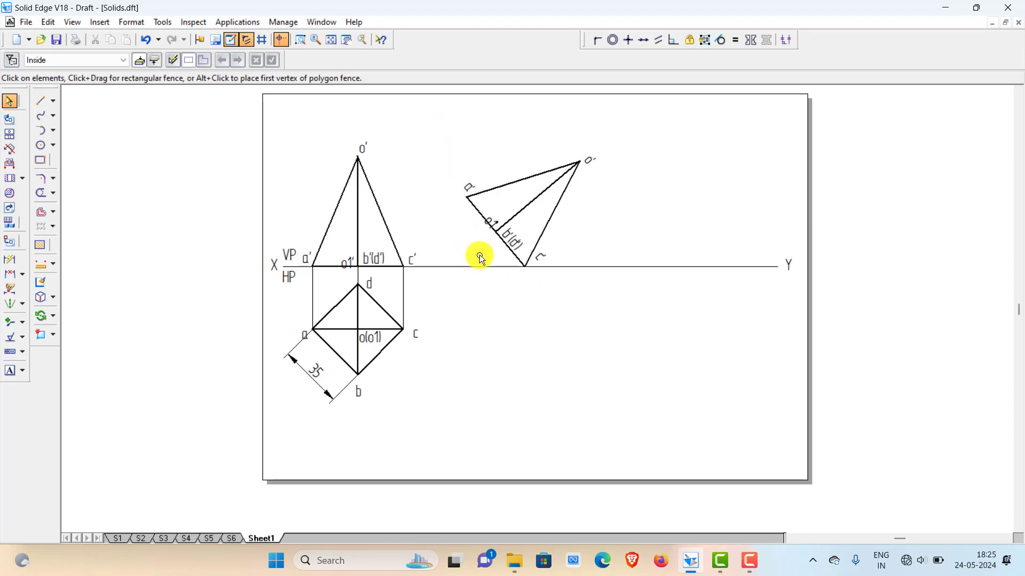
Draw vertical projectors from corners a' and c' of the tilted front view down well below the top view's level.
{"action": "left_click", "coordinate": [40, 100]}
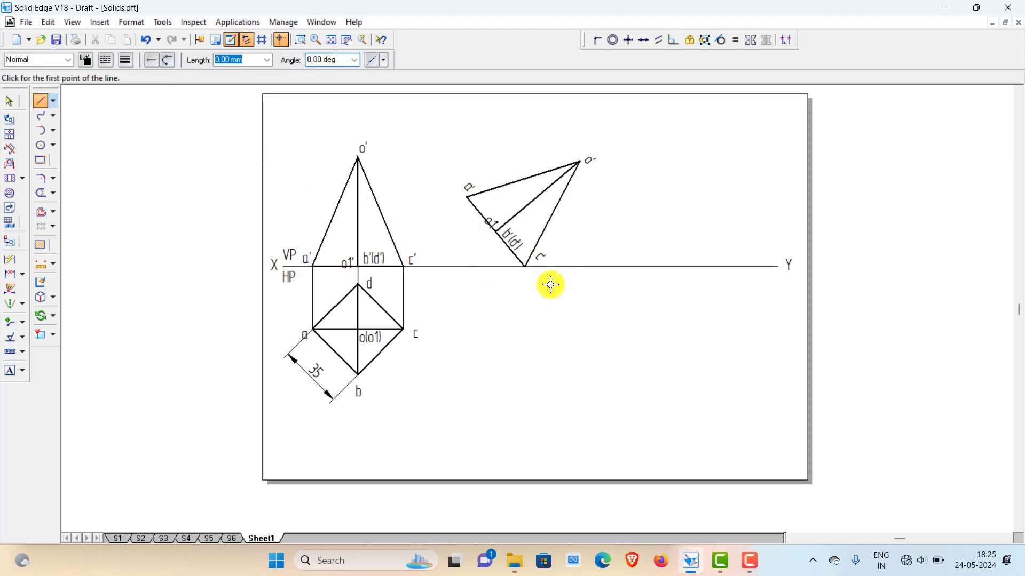
{"action": "left_click", "coordinate": [466, 196]}
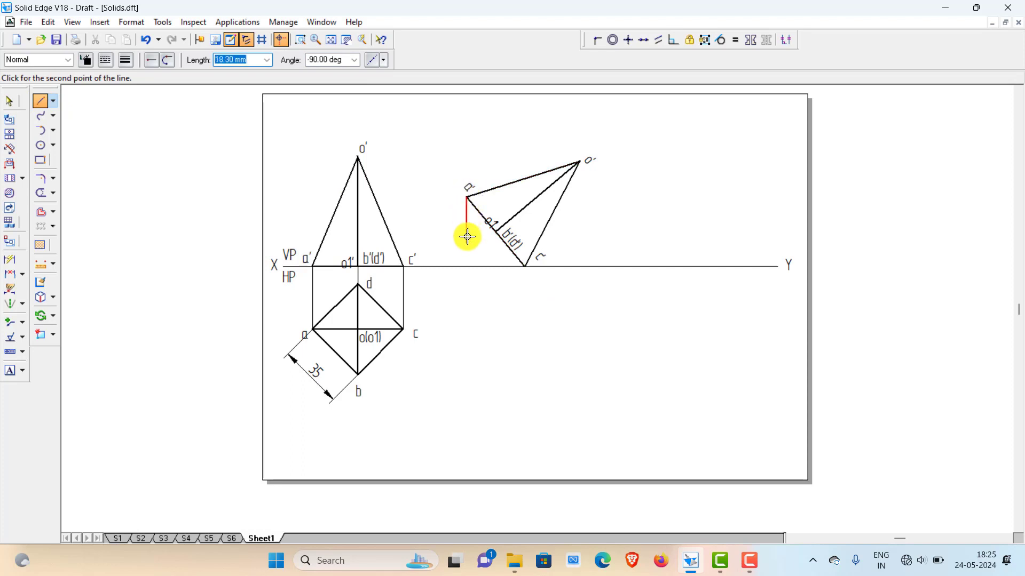
{"action": "left_click", "coordinate": [465, 442]}
{"action": "key", "text": "Escape"}
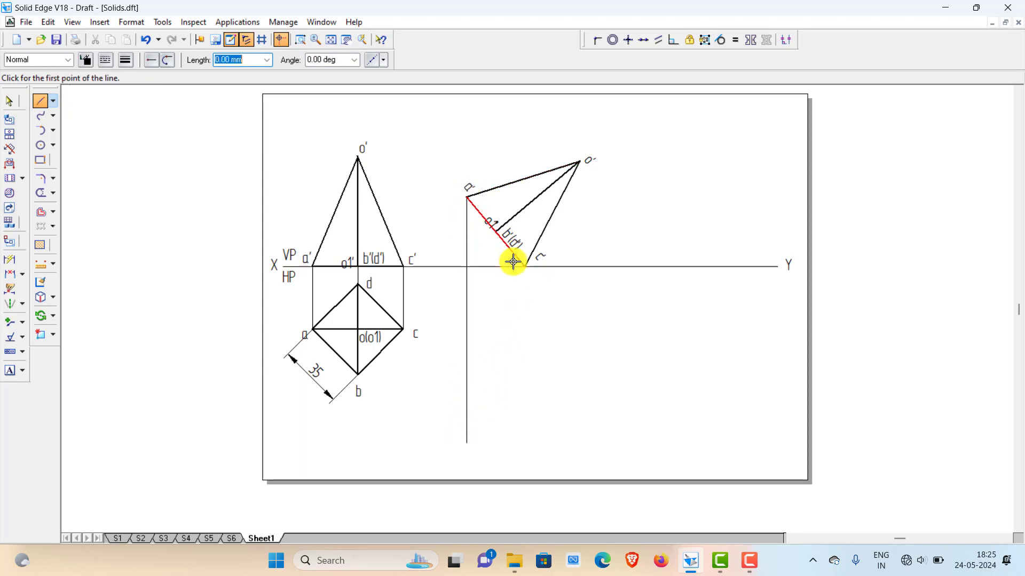
{"action": "left_click", "coordinate": [524, 456]}
{"action": "key", "text": "Escape"}
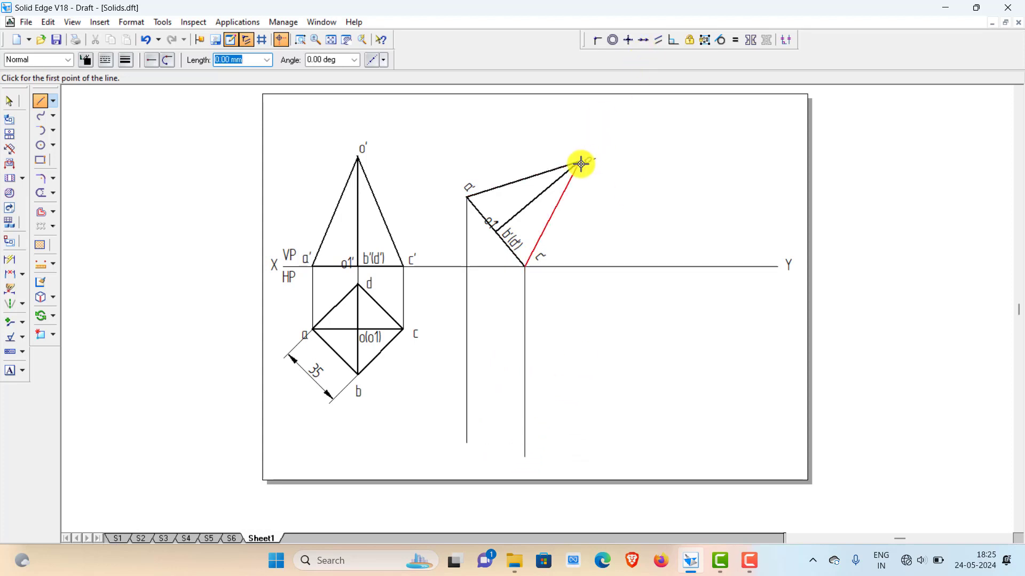
Draw vertical projectors from the tilted view's b'(d') base point and its apex o' down below XY.
{"action": "left_click", "coordinate": [494, 232]}
{"action": "left_click", "coordinate": [495, 422]}
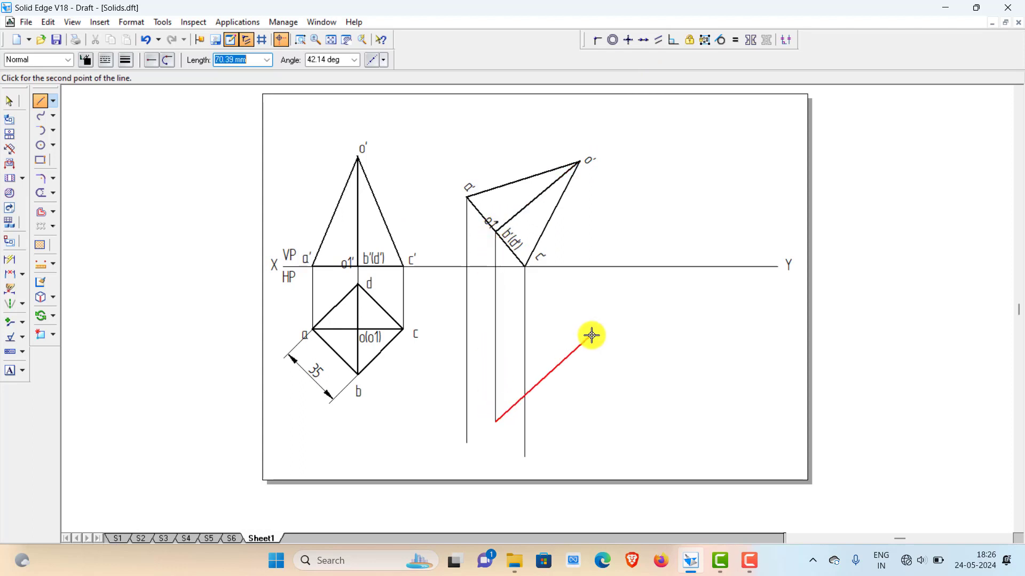
{"action": "right_click", "coordinate": [591, 336]}
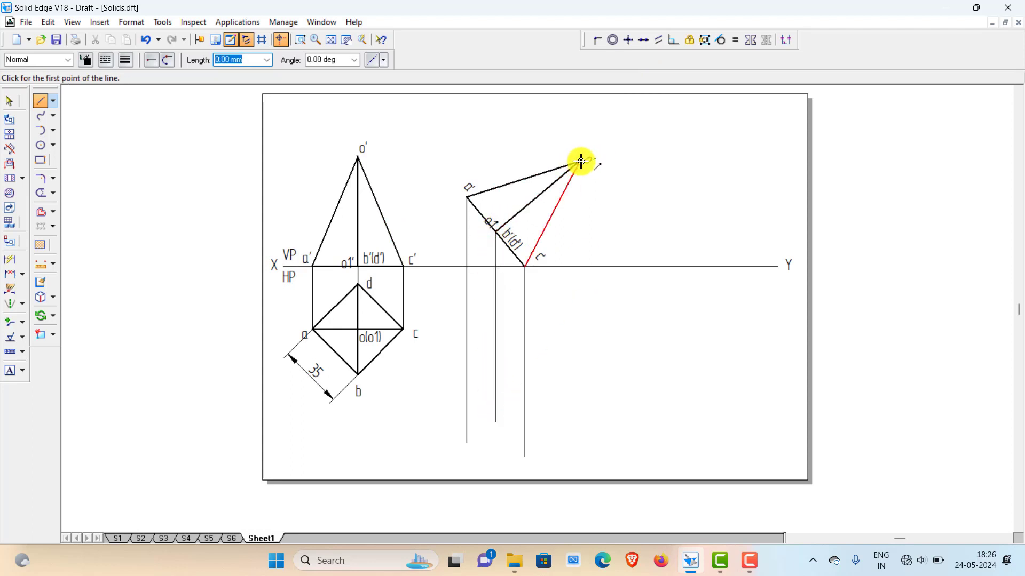
{"action": "left_click", "coordinate": [581, 161]}
{"action": "left_click", "coordinate": [578, 410]}
{"action": "right_click", "coordinate": [576, 409]}
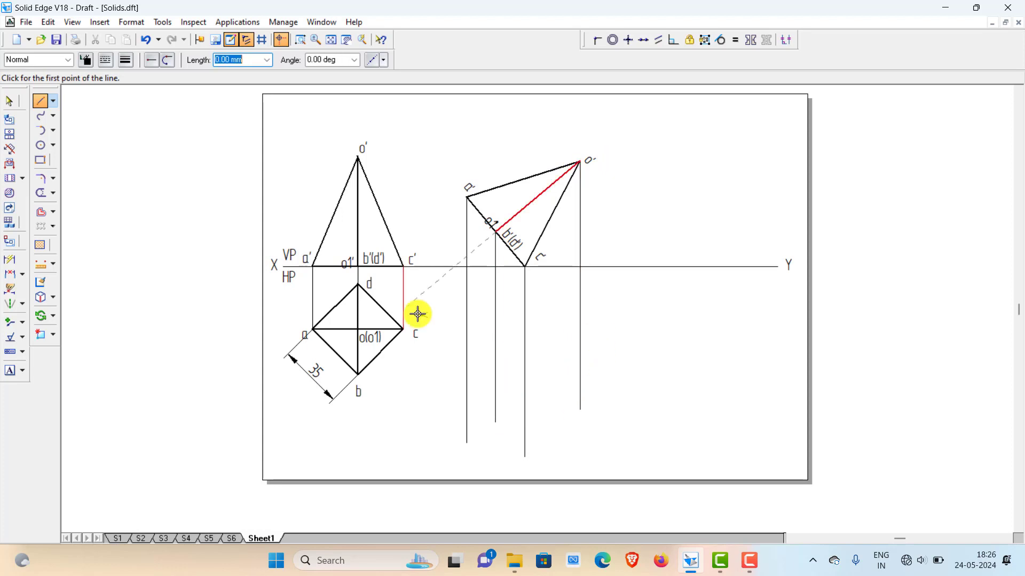
Draw horizontal projectors from corners d and b of the first top view to the vertical projector from b'(d').
{"action": "left_click", "coordinate": [357, 285]}
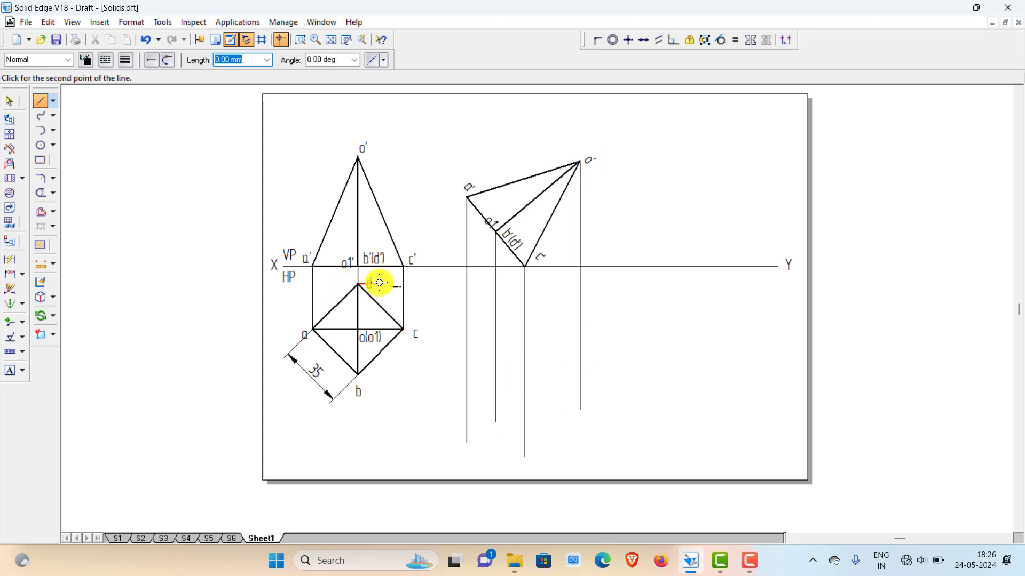
{"action": "left_click", "coordinate": [495, 284]}
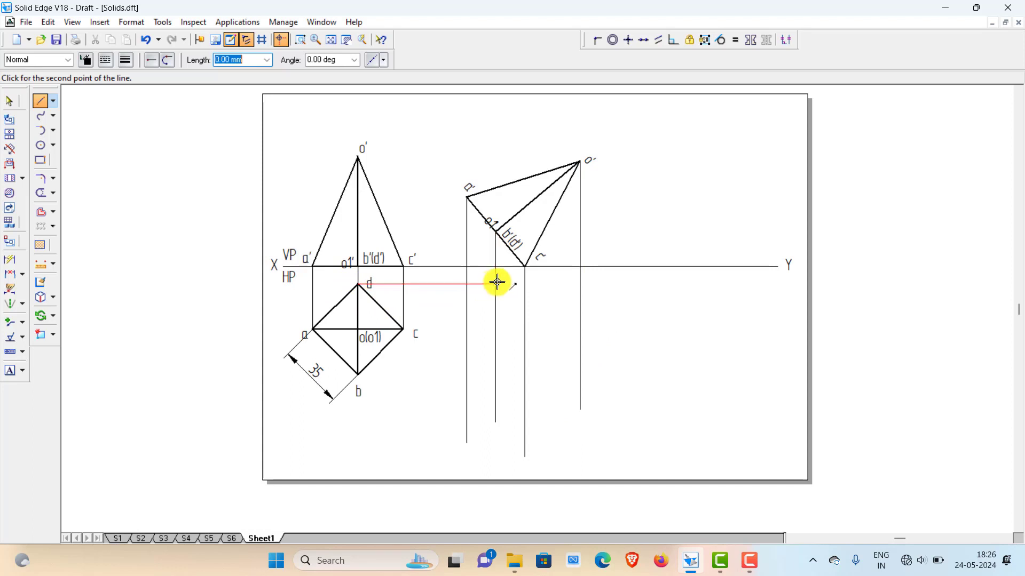
{"action": "right_click", "coordinate": [496, 283]}
{"action": "left_click", "coordinate": [354, 376]}
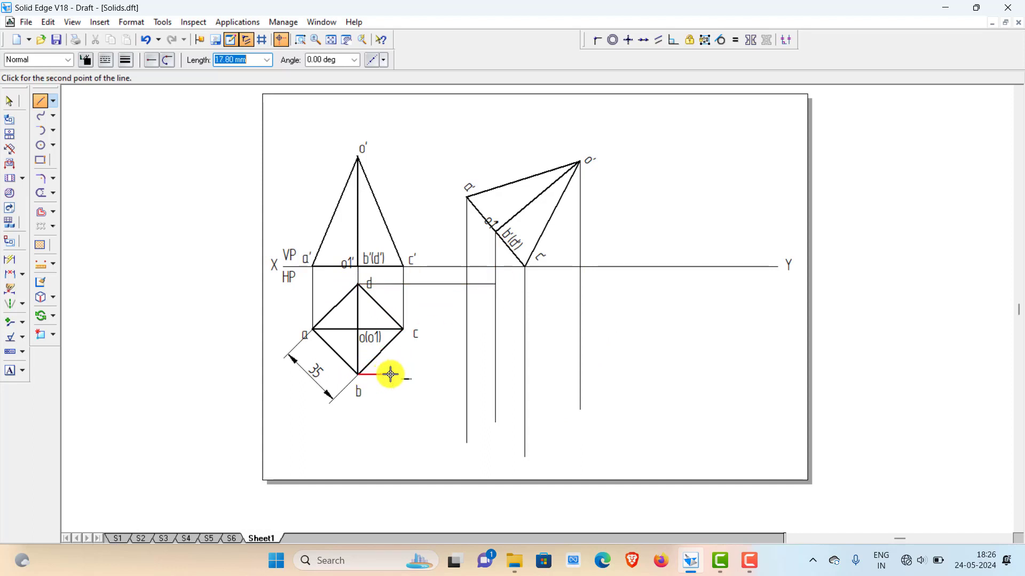
{"action": "left_click", "coordinate": [496, 376]}
{"action": "right_click", "coordinate": [505, 341]}
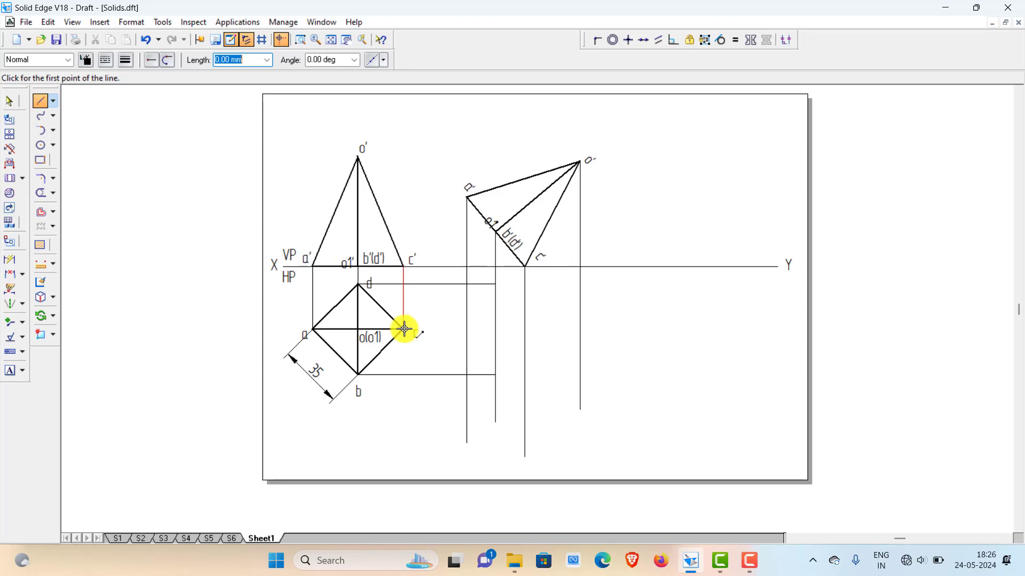
Extend a horizontal projector from corner c of the top view to slightly beyond the vertical projector from o'.
{"action": "left_click", "coordinate": [404, 330]}
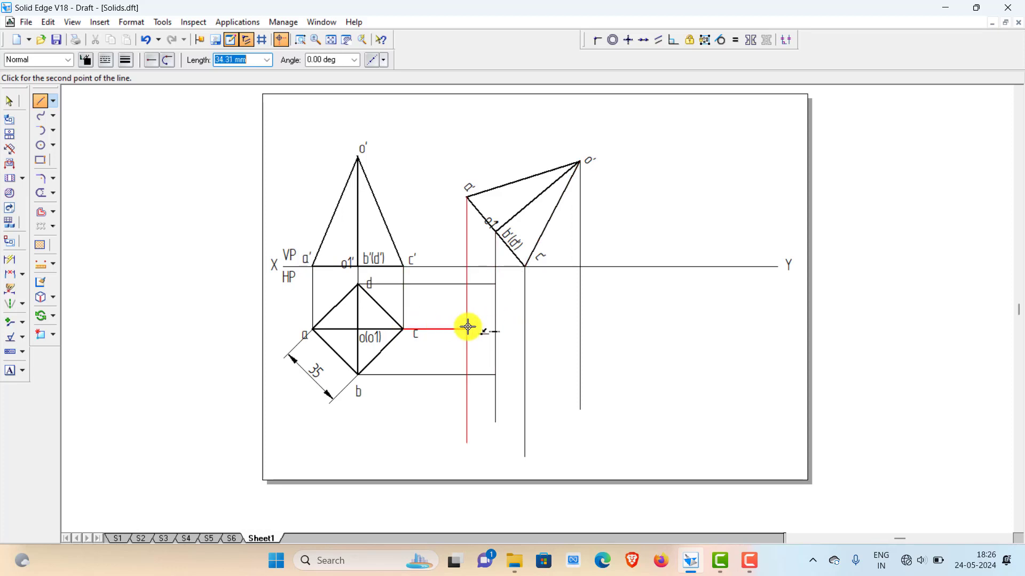
{"action": "left_click", "coordinate": [525, 329]}
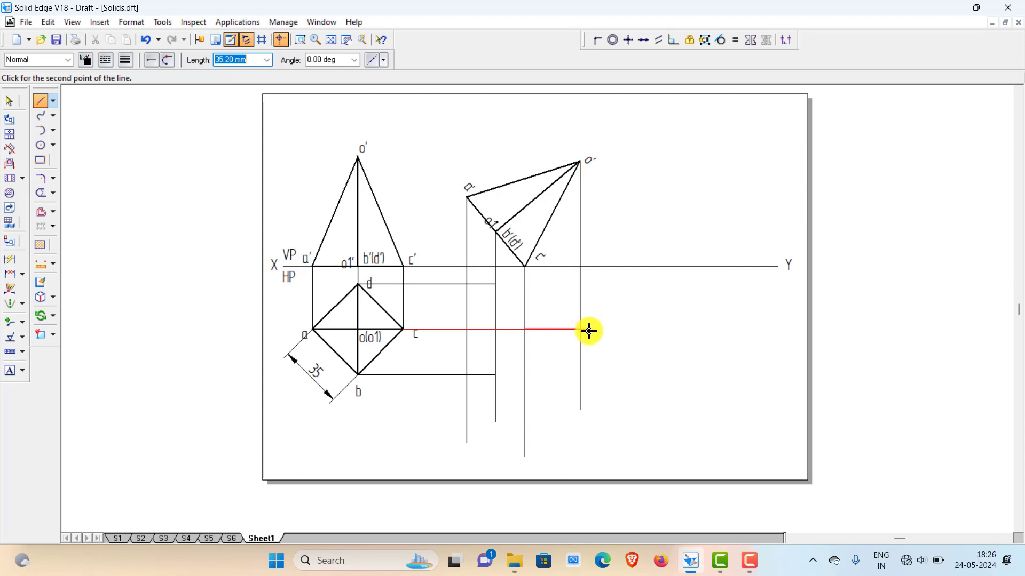
{"action": "left_click", "coordinate": [608, 331]}
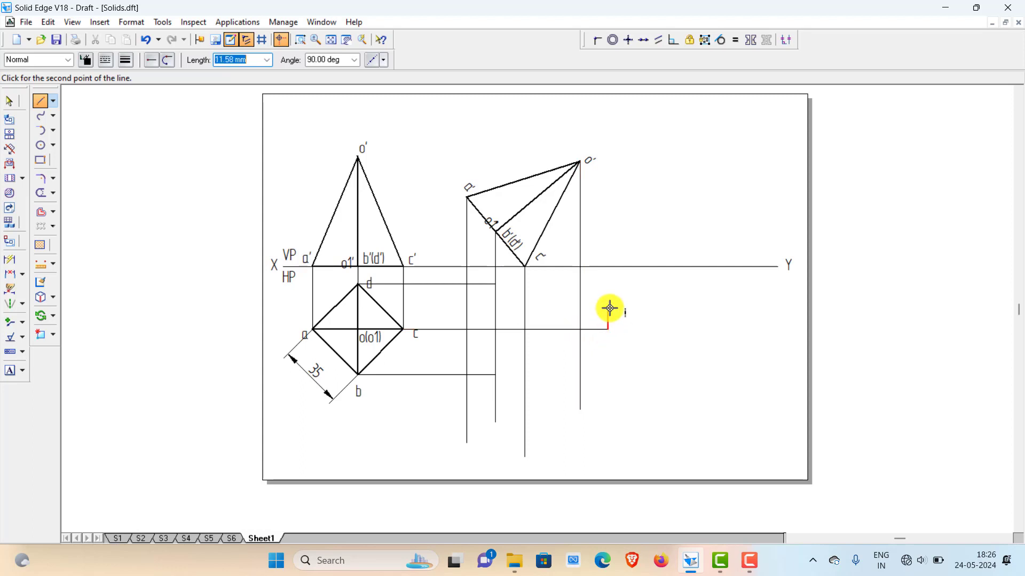
Trim the excess projector ends beyond their intersections, ending the a' projector at the horizontal line through c.
{"action": "left_click", "coordinate": [40, 192]}
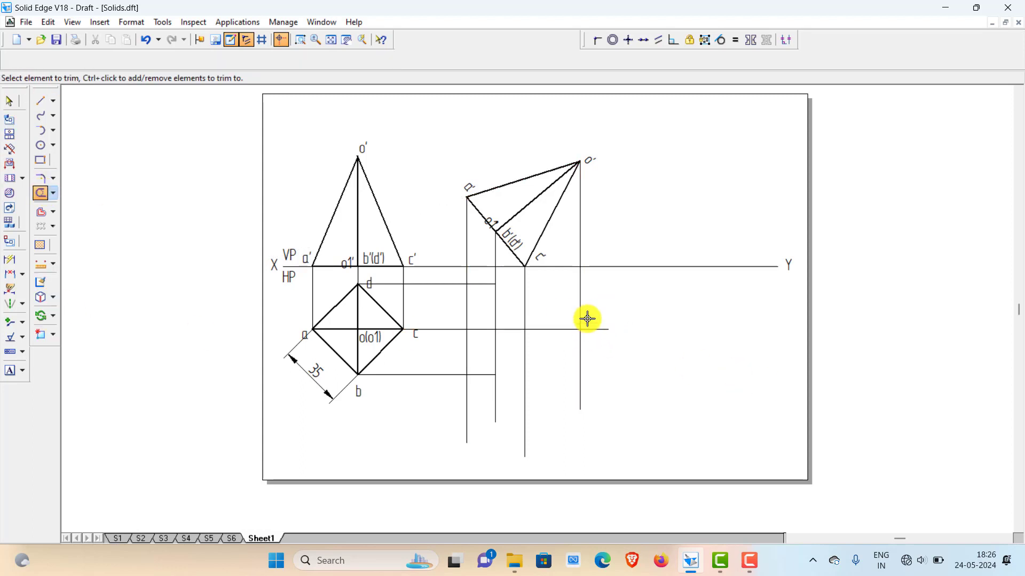
{"action": "mouse_move", "coordinate": [602, 321]}
{"action": "left_mouse_down"}
{"action": "mouse_move", "coordinate": [591, 352]}
{"action": "mouse_move", "coordinate": [569, 372]}
{"action": "mouse_move", "coordinate": [517, 393]}
{"action": "mouse_move", "coordinate": [467, 399]}
{"action": "left_mouse_up"}
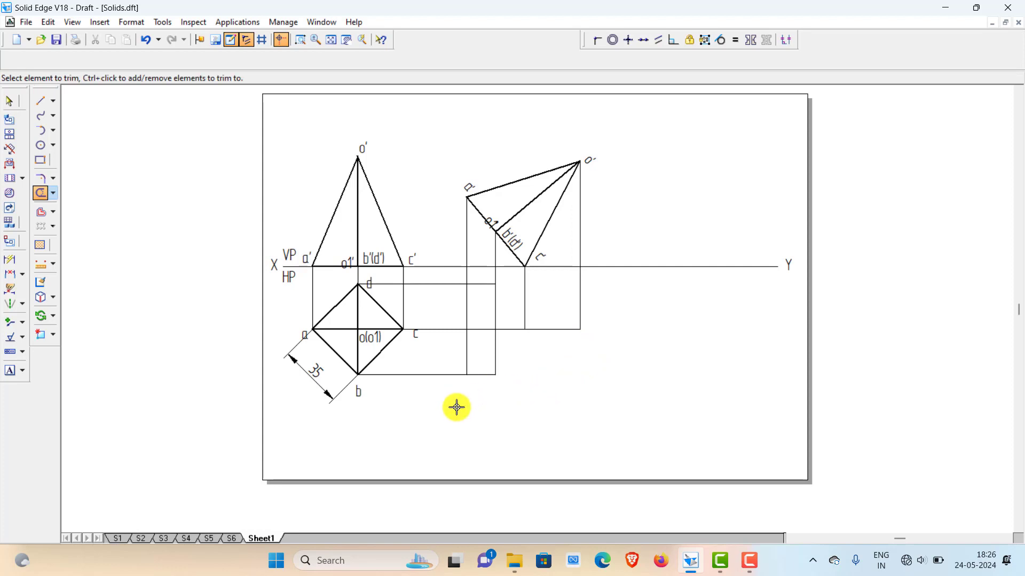
{"action": "left_click_drag", "start_coordinate": [450, 355], "coordinate": [483, 368]}
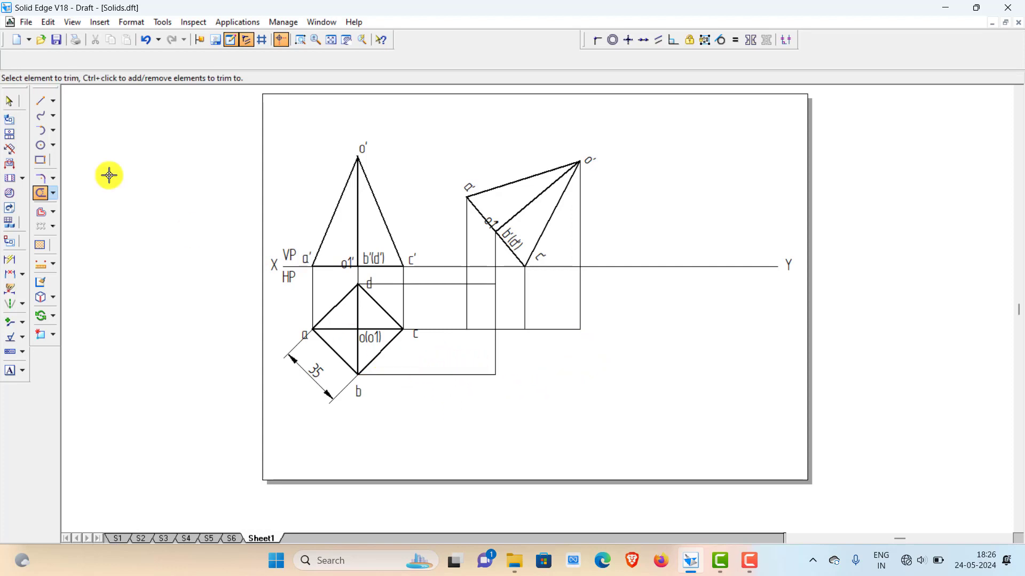
Set the Line tool's style to Visible.
{"action": "left_click", "coordinate": [43, 101]}
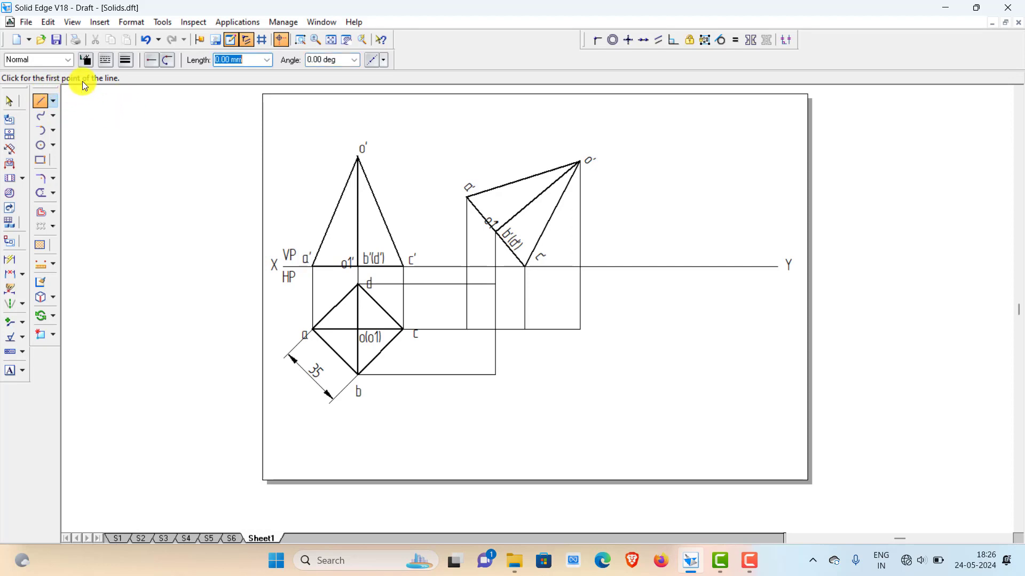
{"action": "left_click", "coordinate": [69, 59]}
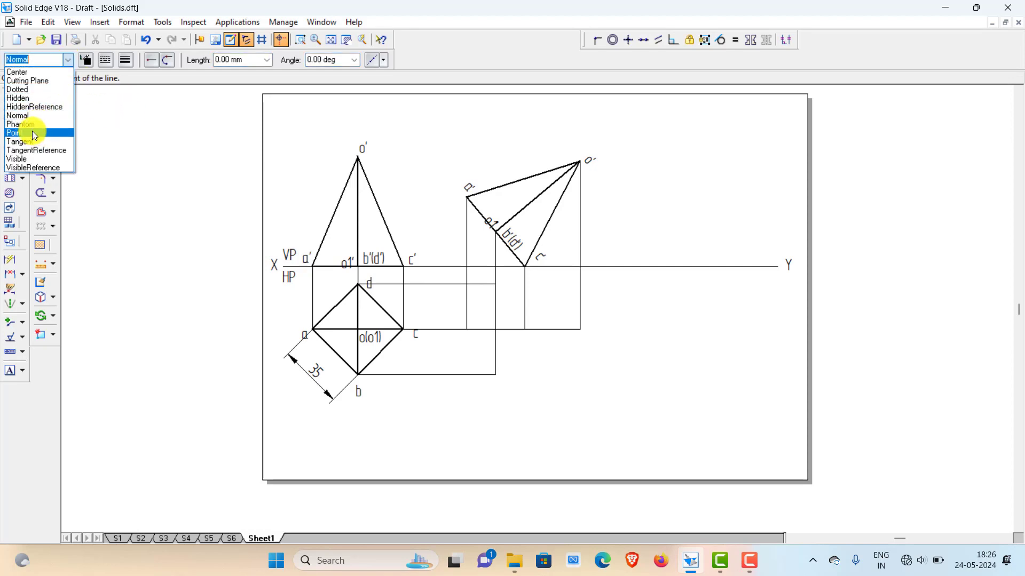
{"action": "left_click", "coordinate": [31, 159]}
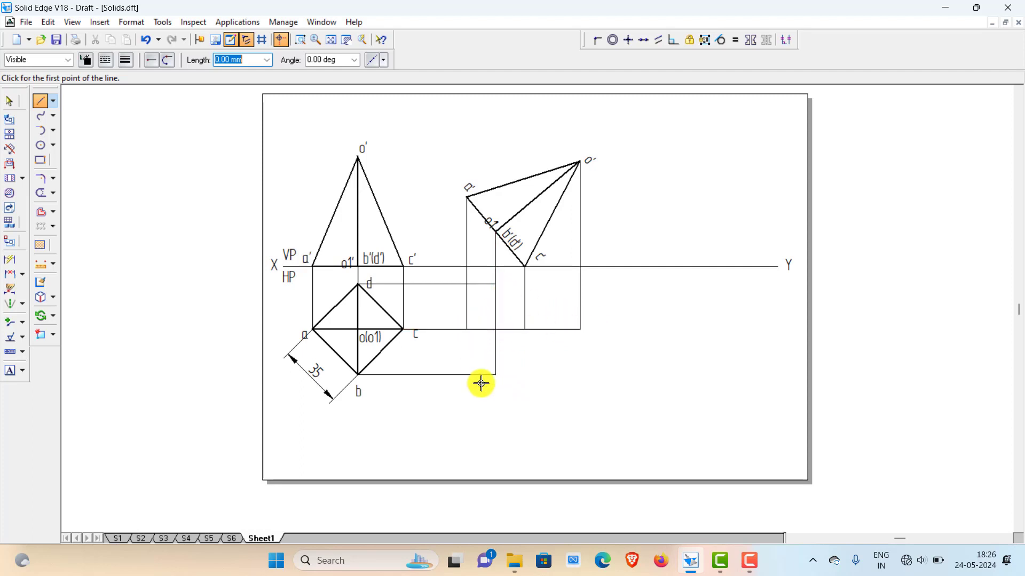
Copy the first top view's a and b labels to the corresponding projector intersections of the second top view.
{"action": "left_click", "coordinate": [13, 376]}
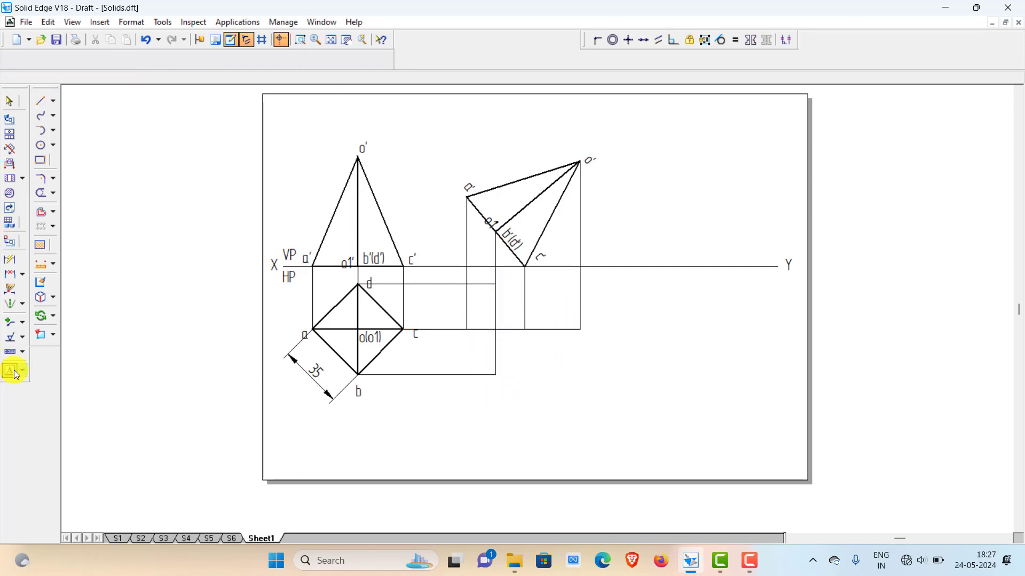
{"action": "left_click", "coordinate": [9, 101]}
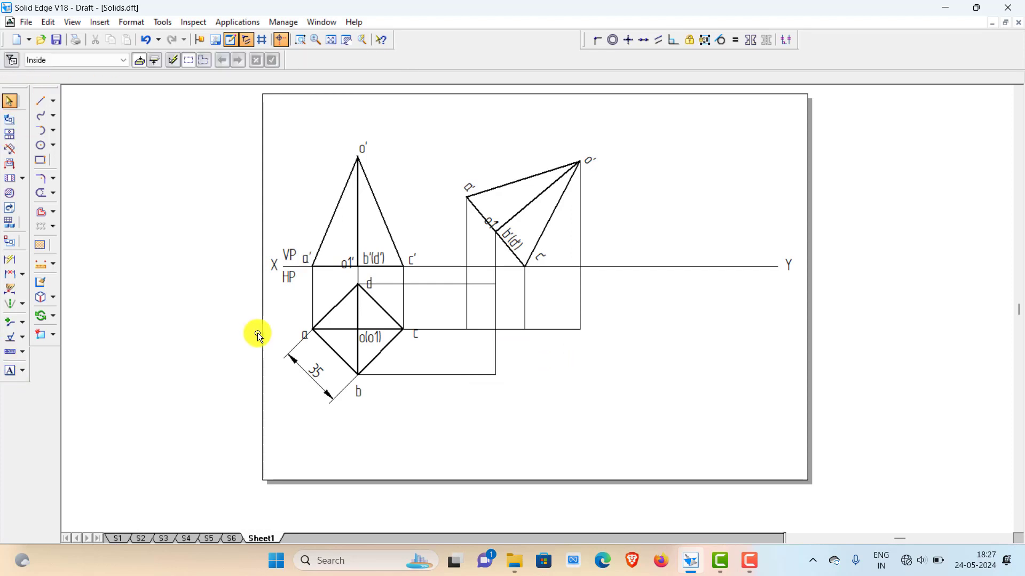
{"action": "left_click", "coordinate": [302, 335]}
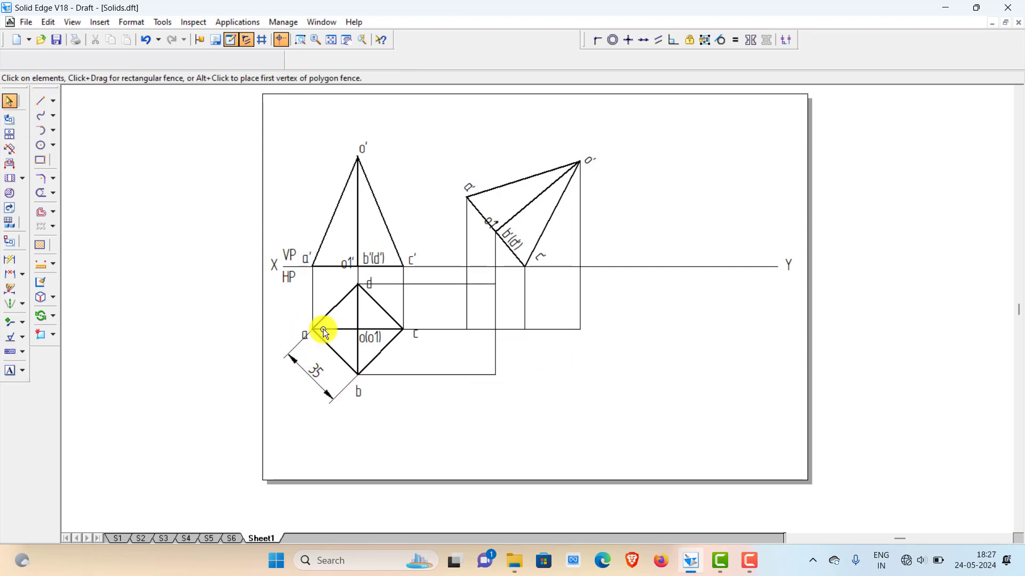
{"action": "left_click", "coordinate": [448, 334]}
{"action": "left_click", "coordinate": [361, 392]}
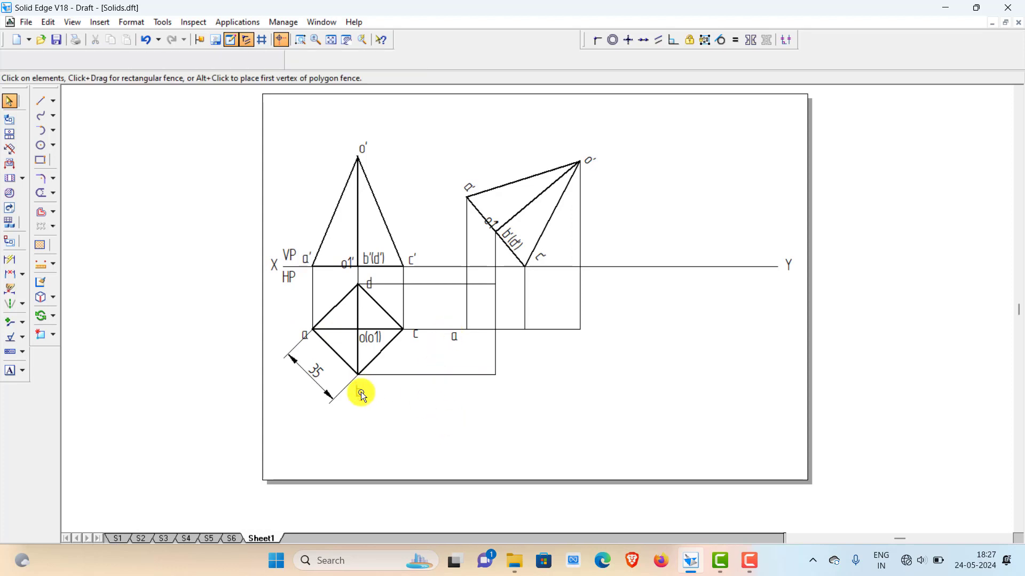
{"action": "key", "text": "ctrl+c"}
{"action": "key", "text": "ctrl+v"}
{"action": "left_click", "coordinate": [501, 386]}
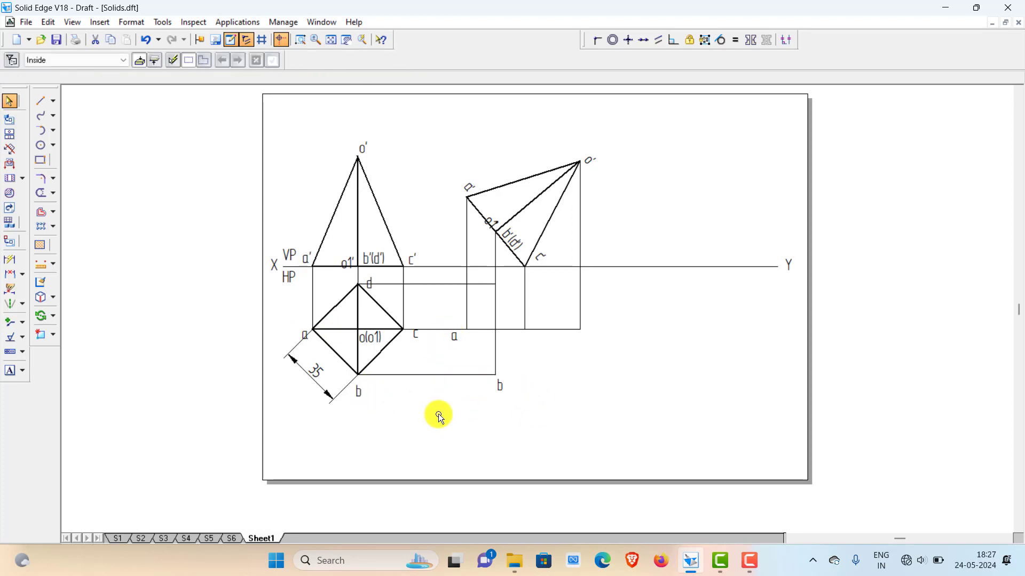
Copy the first top view's c and d labels to the corresponding projected corners of the second top view.
{"action": "left_click", "coordinate": [417, 338]}
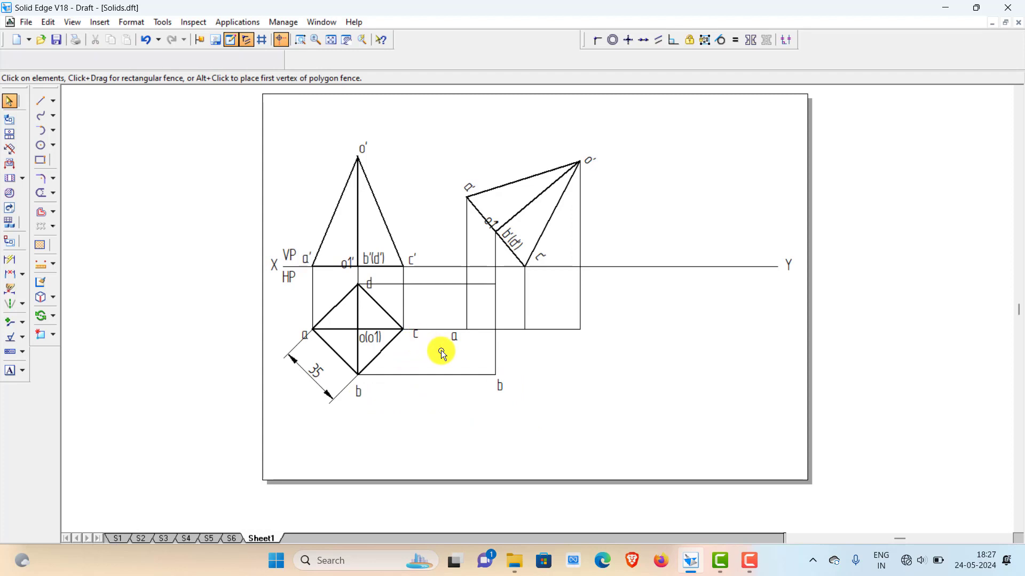
{"action": "left_click", "coordinate": [537, 325]}
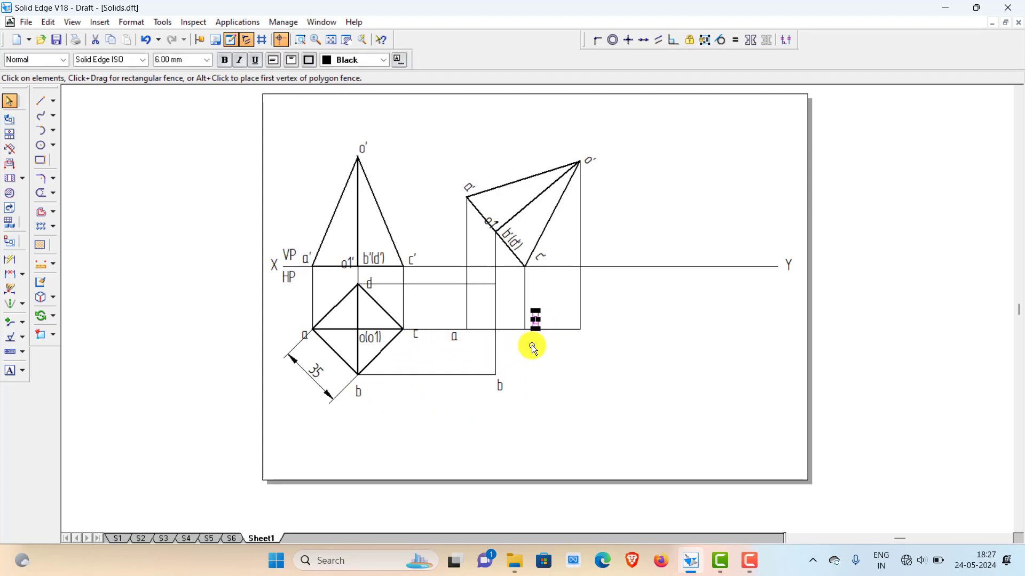
{"action": "left_click", "coordinate": [373, 275]}
{"action": "left_click", "coordinate": [506, 269]}
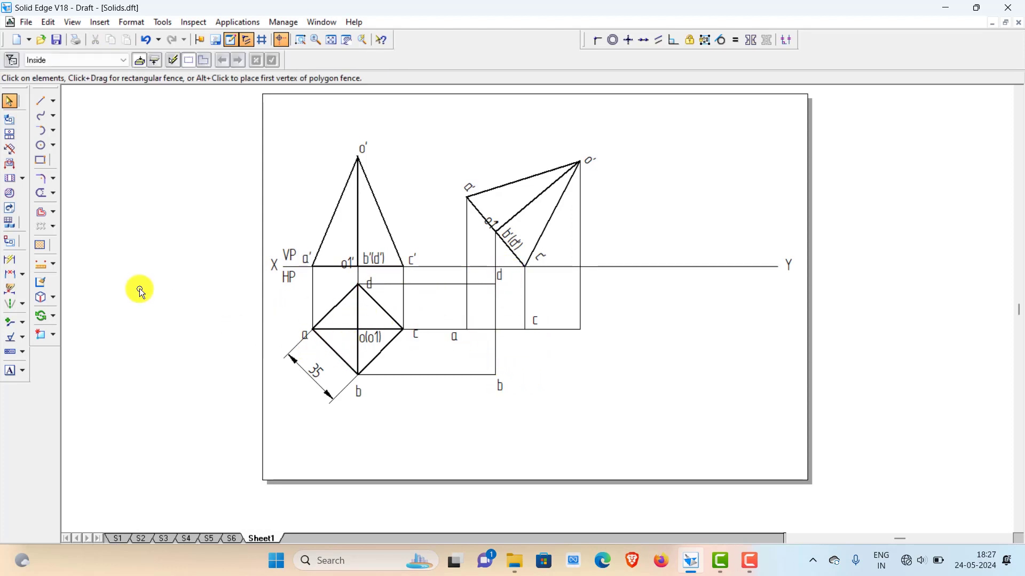
Add text labels o at the projected apex and o1 at the projected base centre of the second top view.
{"action": "left_click", "coordinate": [9, 370]}
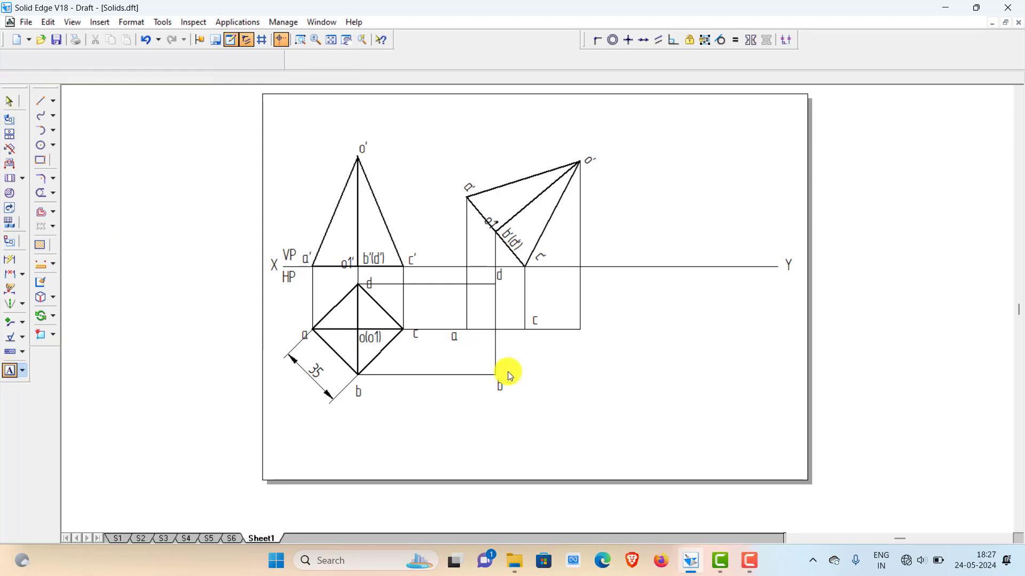
{"action": "left_click", "coordinate": [587, 323]}
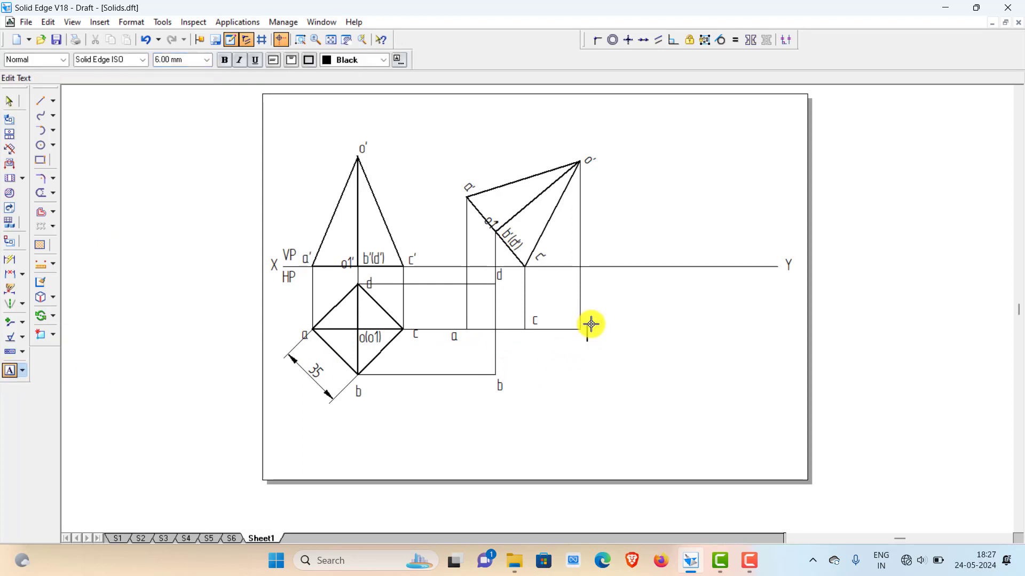
{"action": "type", "text": "o"}
{"action": "left_click", "coordinate": [483, 331]}
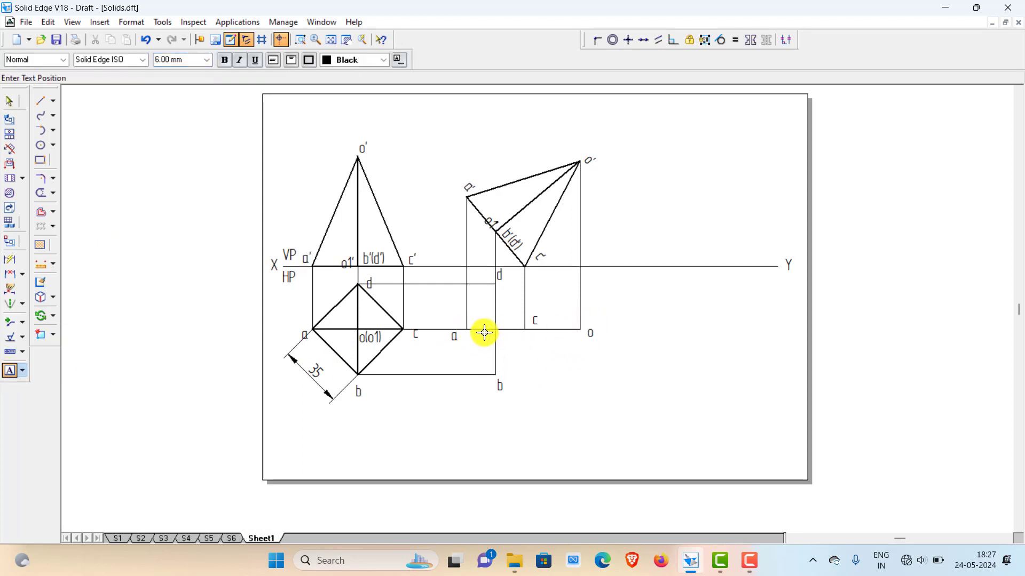
{"action": "left_click", "coordinate": [490, 326]}
{"action": "type", "text": "o1"}
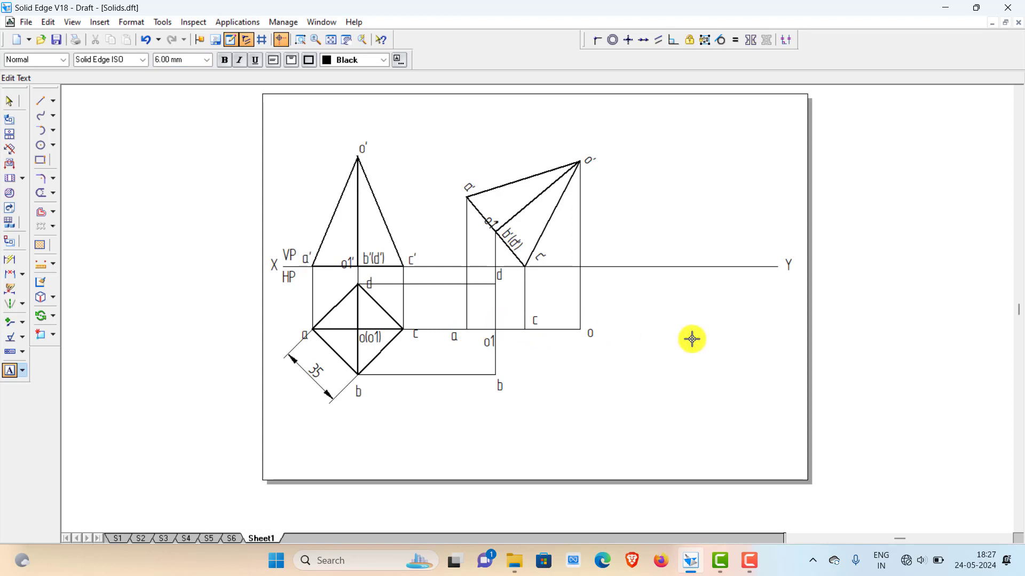
{"action": "left_click", "coordinate": [670, 356]}
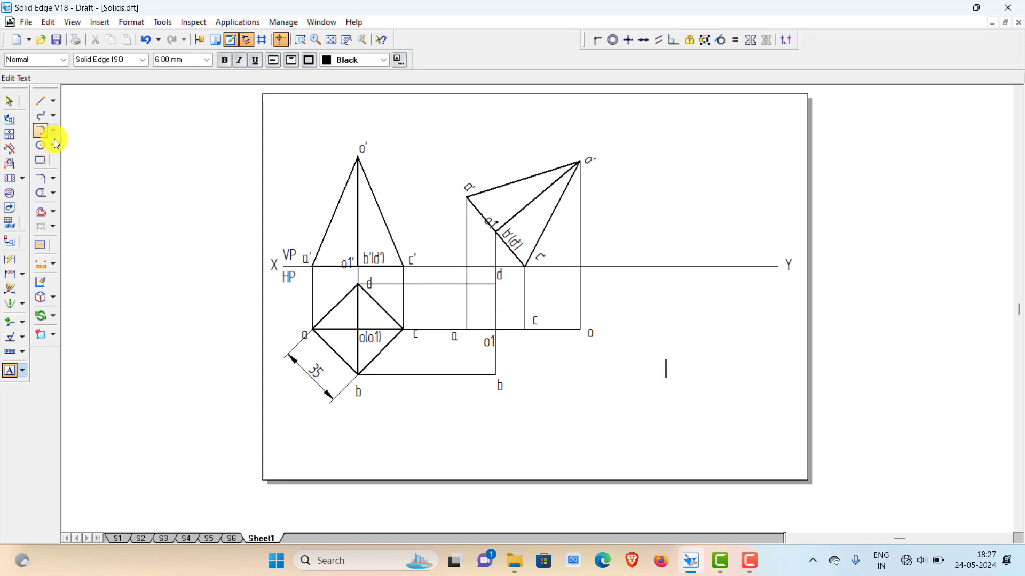
Draw the visible outline a-b-o-d-a of the second top view through its projected corners with continuous lines.
{"action": "left_click", "coordinate": [34, 102]}
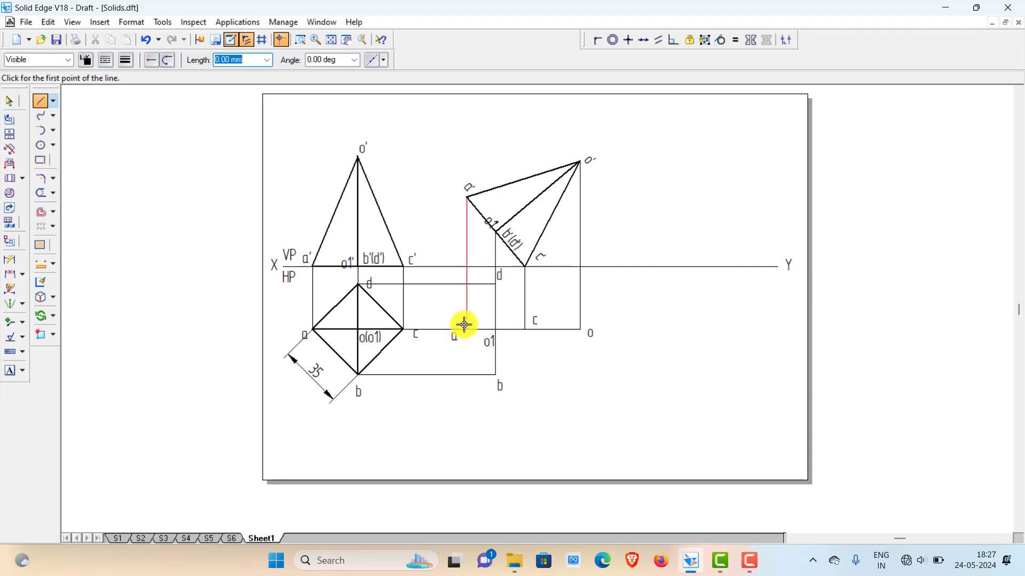
{"action": "left_click", "coordinate": [468, 329]}
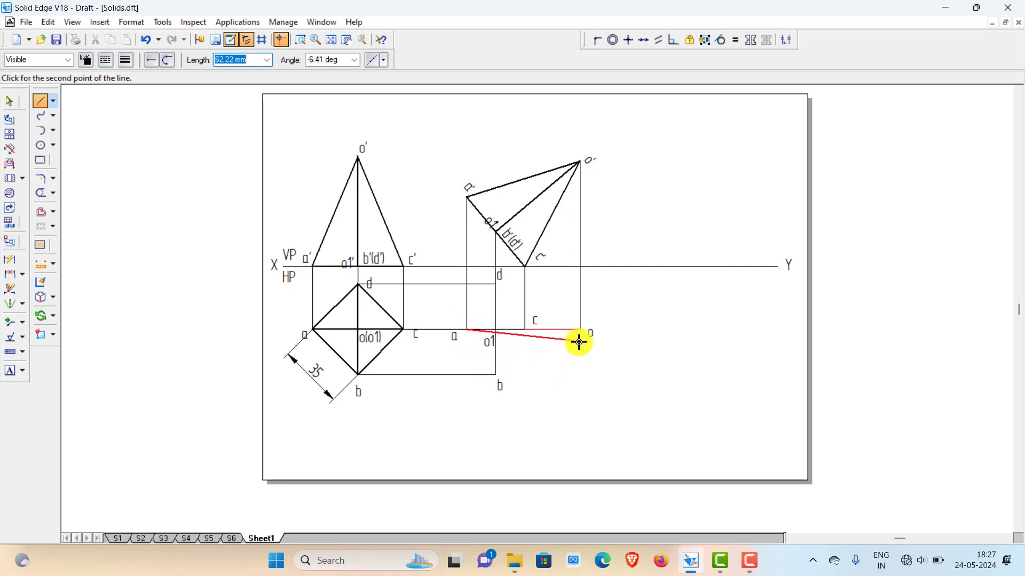
{"action": "left_click", "coordinate": [495, 375]}
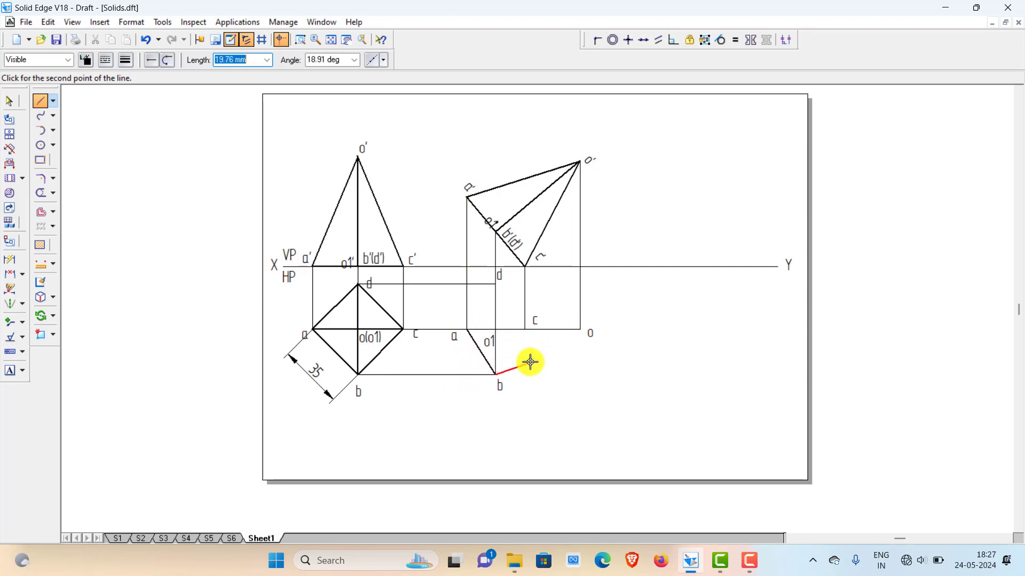
{"action": "left_click", "coordinate": [580, 330]}
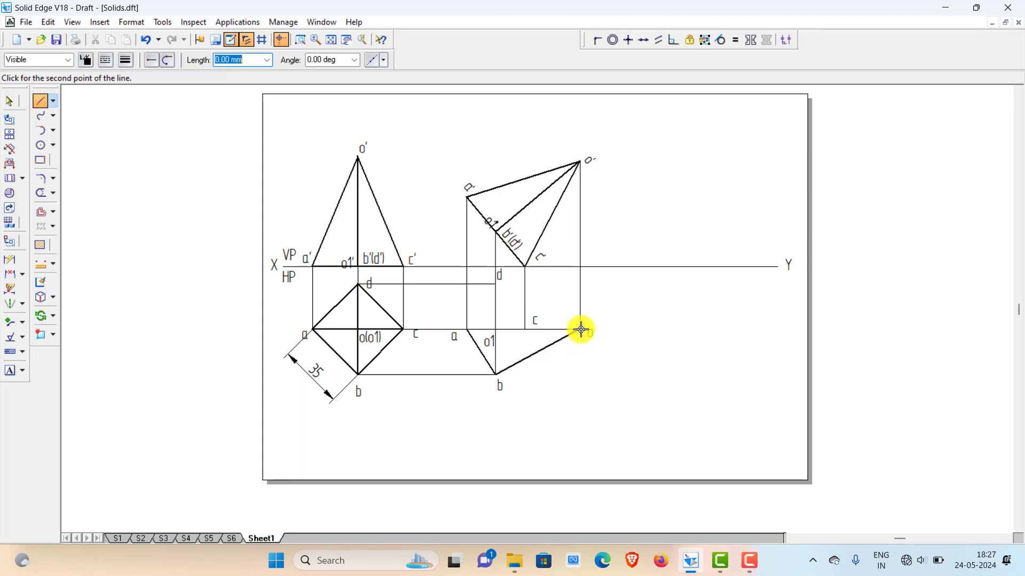
{"action": "left_click", "coordinate": [495, 284]}
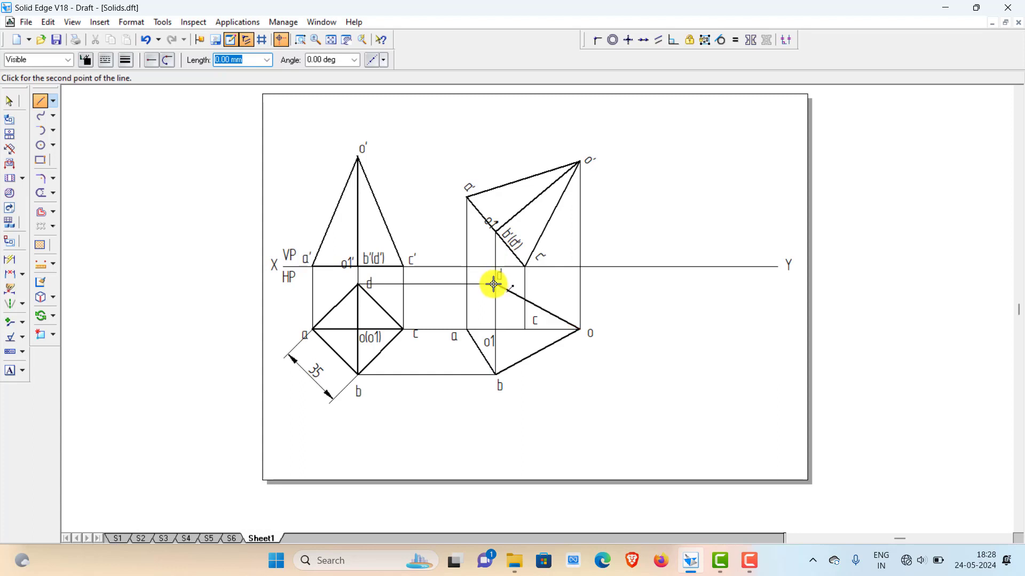
{"action": "left_click", "coordinate": [467, 330]}
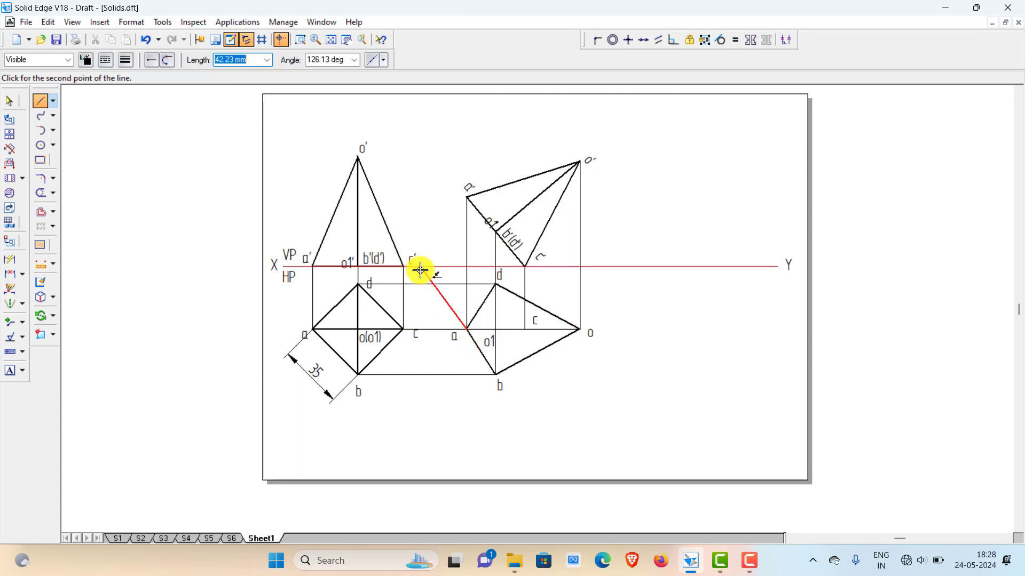
{"action": "right_click", "coordinate": [418, 268]}
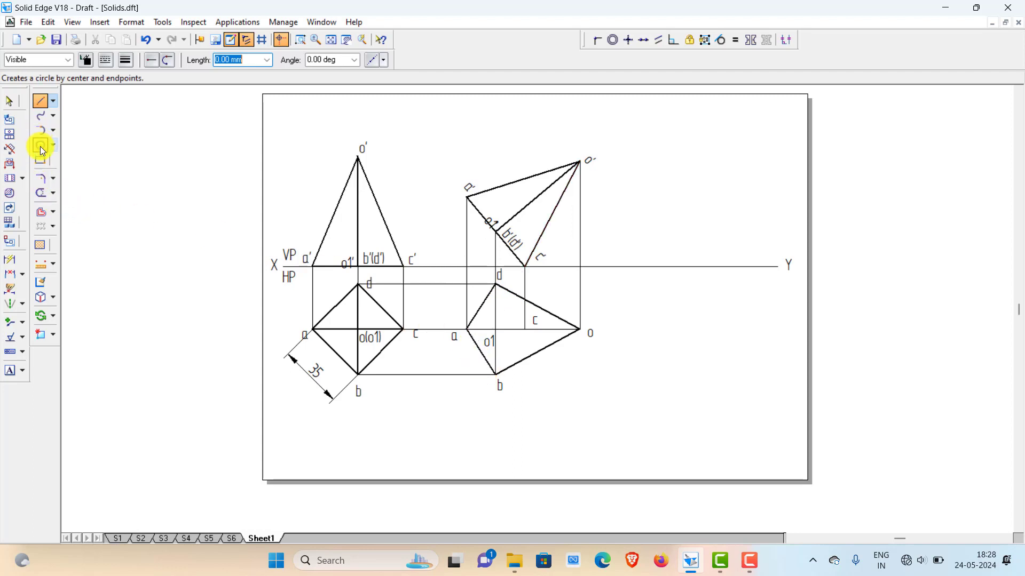
Draw the hidden base edges d-c and c-b of the second top view with a dashed line type.
{"action": "left_click", "coordinate": [41, 102]}
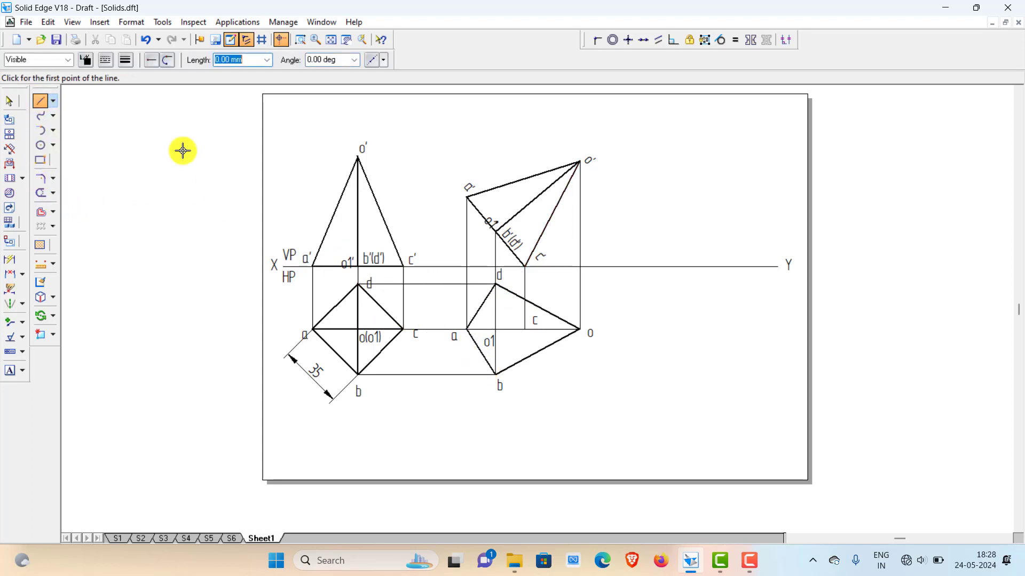
{"action": "left_click", "coordinate": [109, 64]}
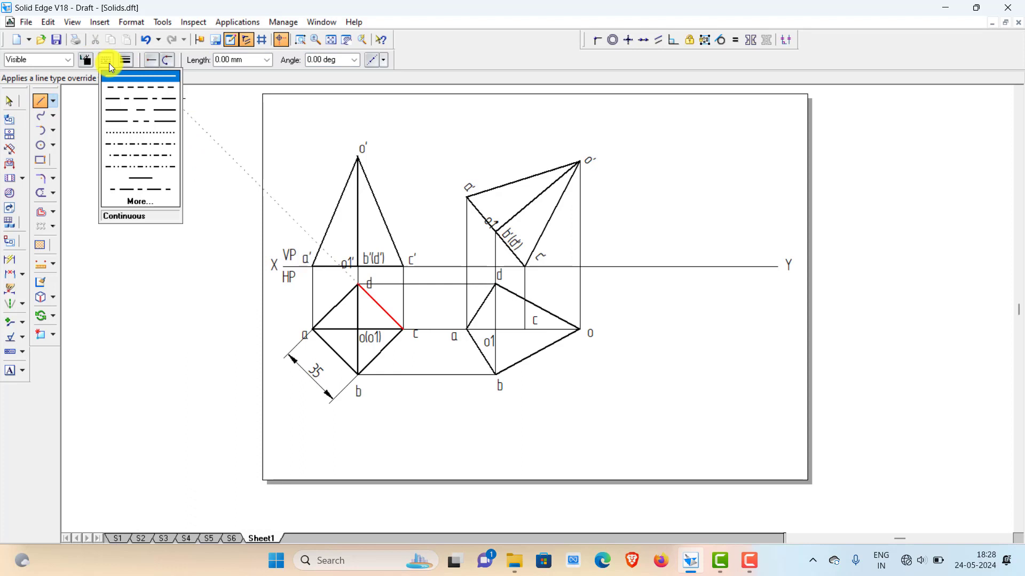
{"action": "left_click", "coordinate": [128, 84]}
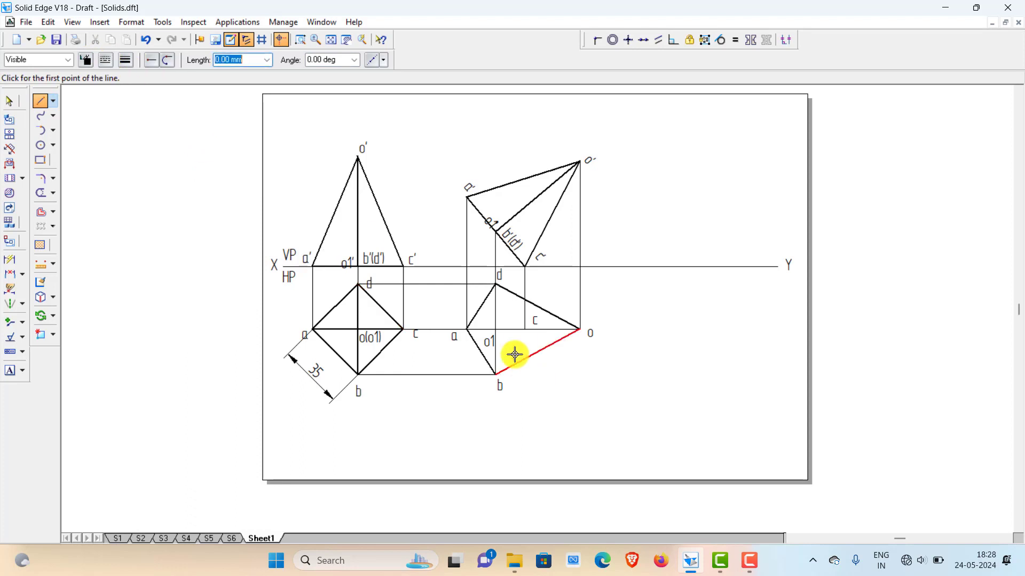
{"action": "left_click", "coordinate": [496, 284]}
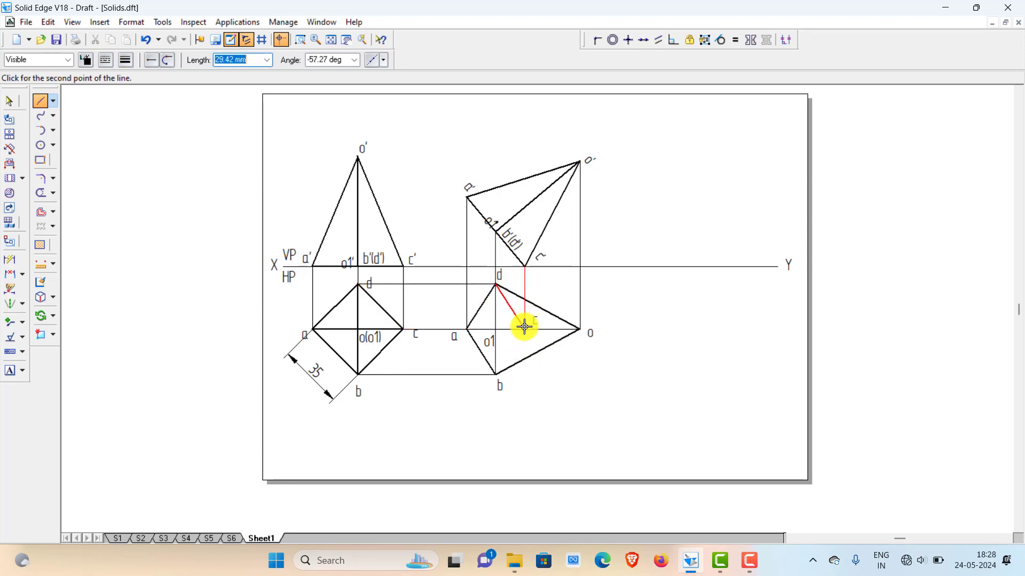
{"action": "left_click", "coordinate": [525, 328]}
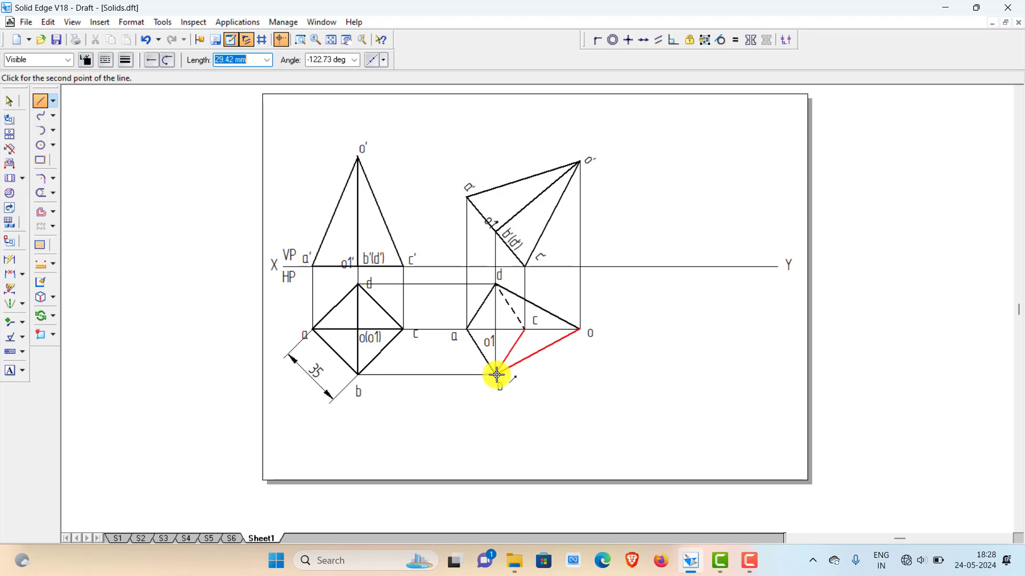
{"action": "left_click", "coordinate": [497, 375]}
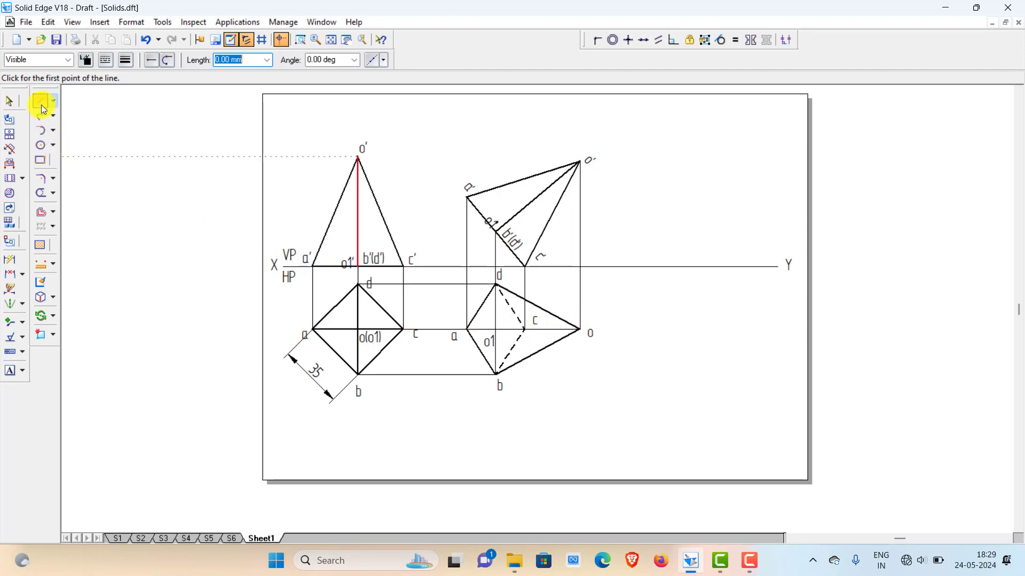
Restore the continuous line type and draw the slant edge from a to o in the second top view.
{"action": "left_click", "coordinate": [105, 59]}
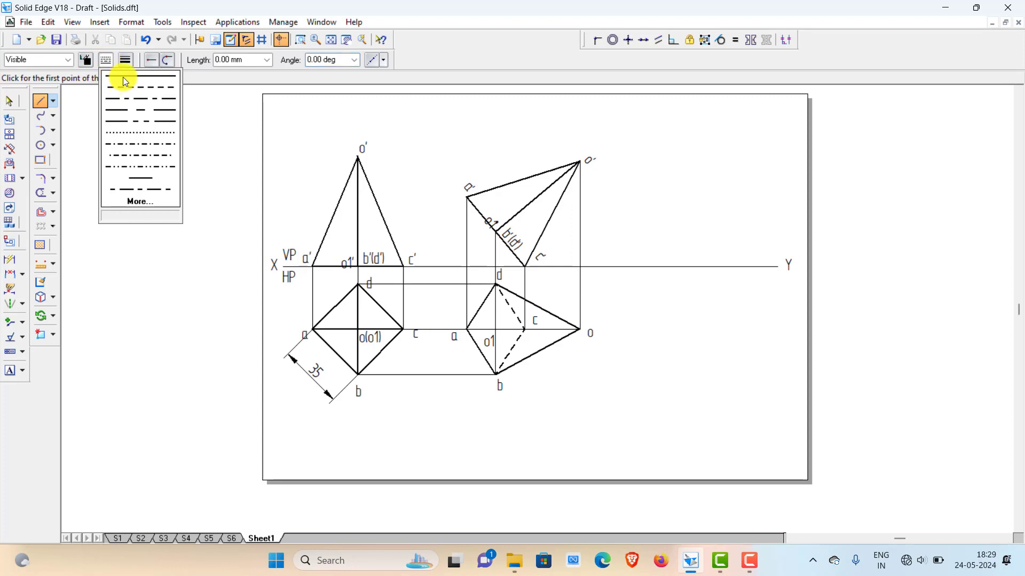
{"action": "left_click", "coordinate": [124, 77]}
{"action": "left_click", "coordinate": [467, 329]}
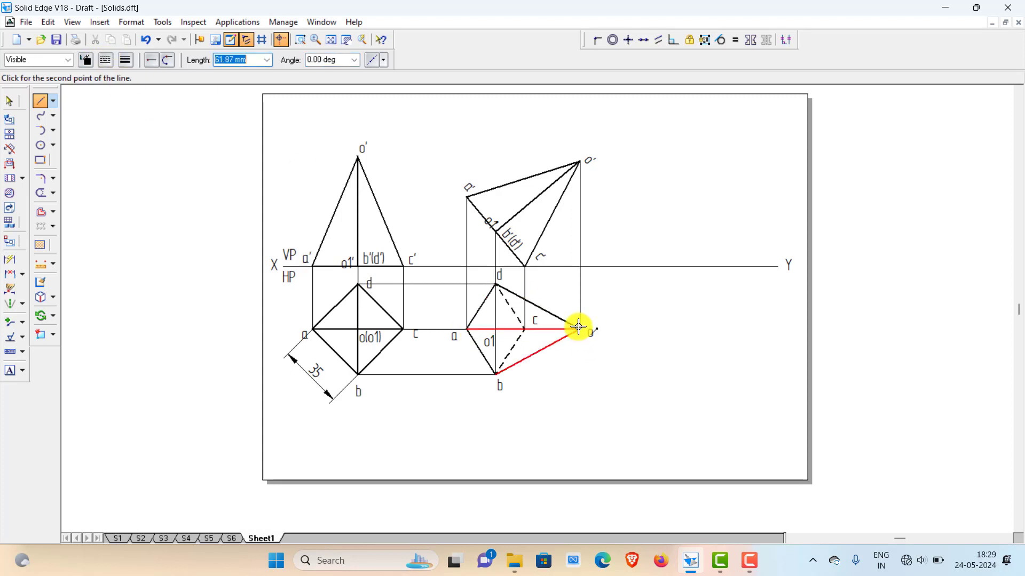
{"action": "left_click", "coordinate": [579, 329]}
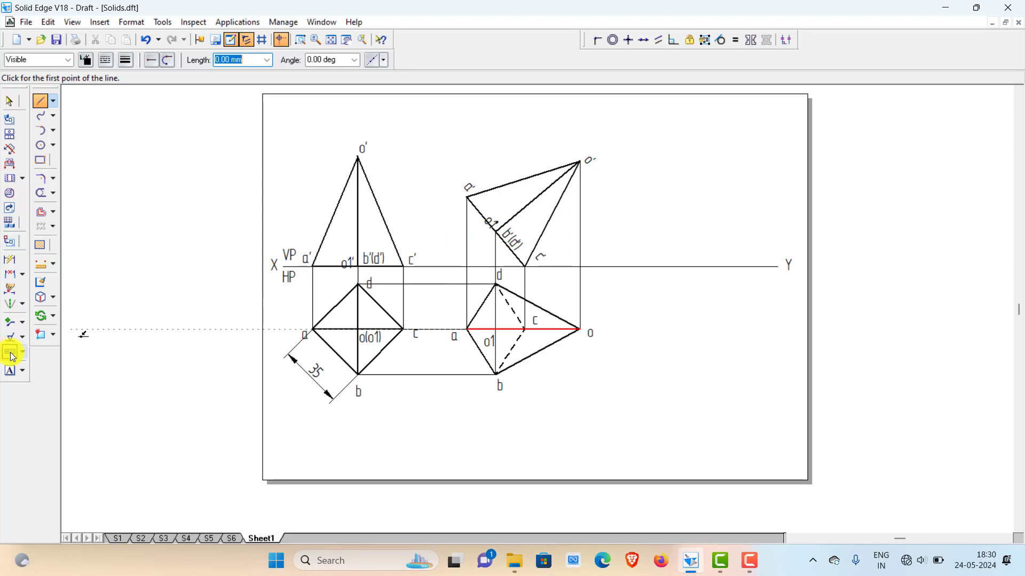
Dimension the angle between the inclined axis of the second front view and the XY line.
{"action": "left_click", "coordinate": [22, 276]}
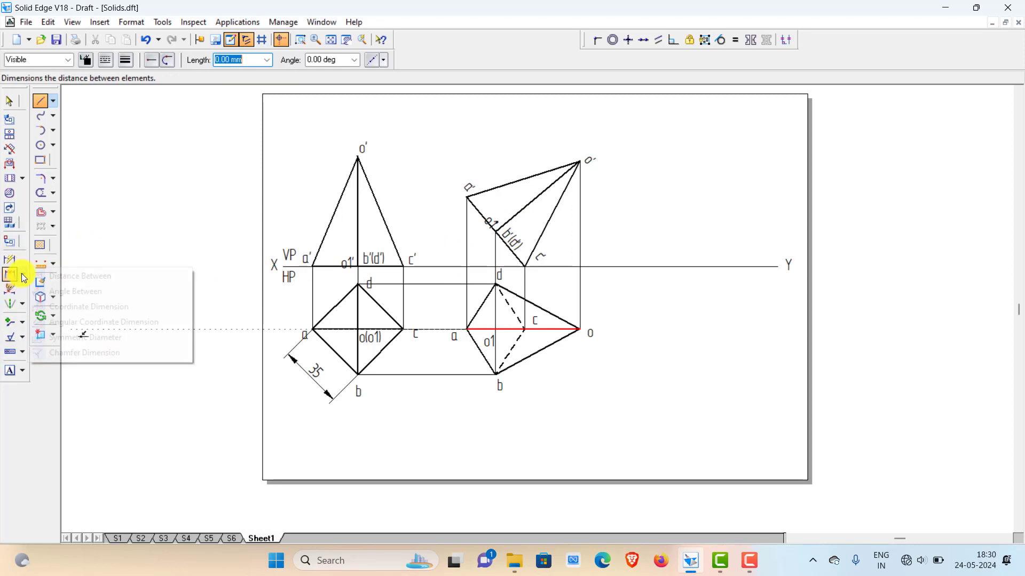
{"action": "left_click", "coordinate": [68, 289]}
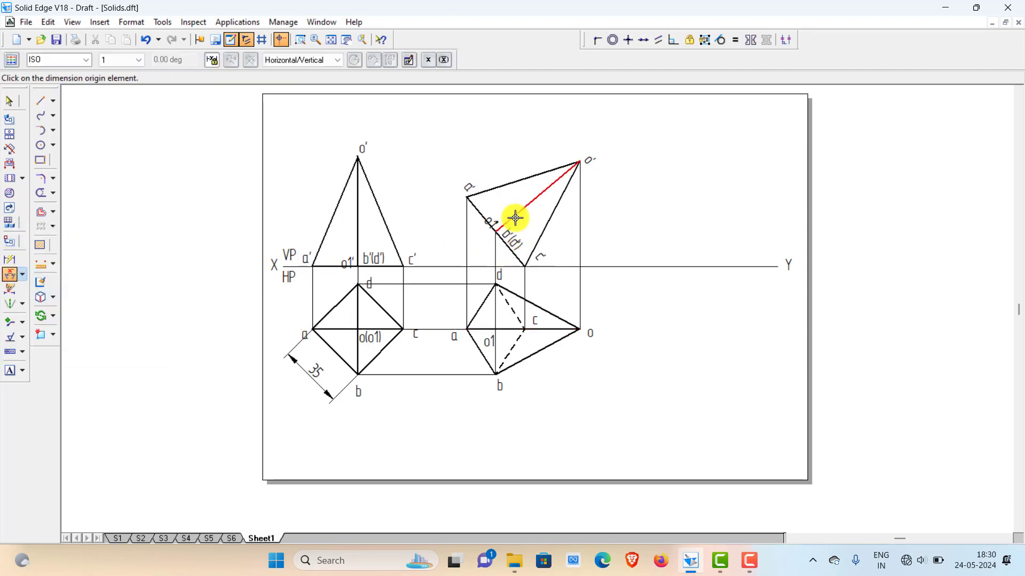
{"action": "left_click", "coordinate": [557, 265]}
{"action": "left_click", "coordinate": [482, 254]}
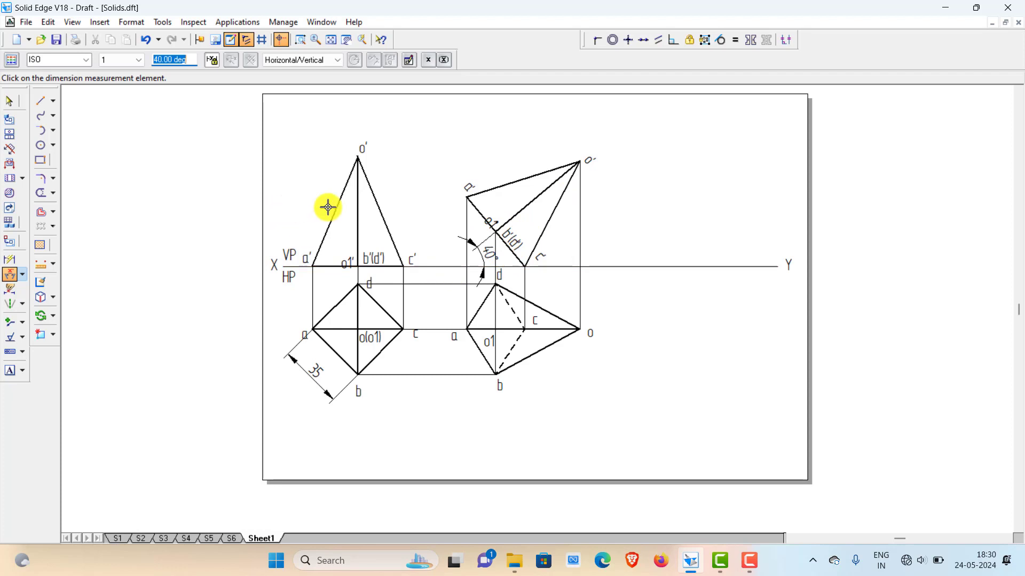
Dimension the axis height of the first front view, placing the dimension beyond corner a'.
{"action": "left_click", "coordinate": [10, 260]}
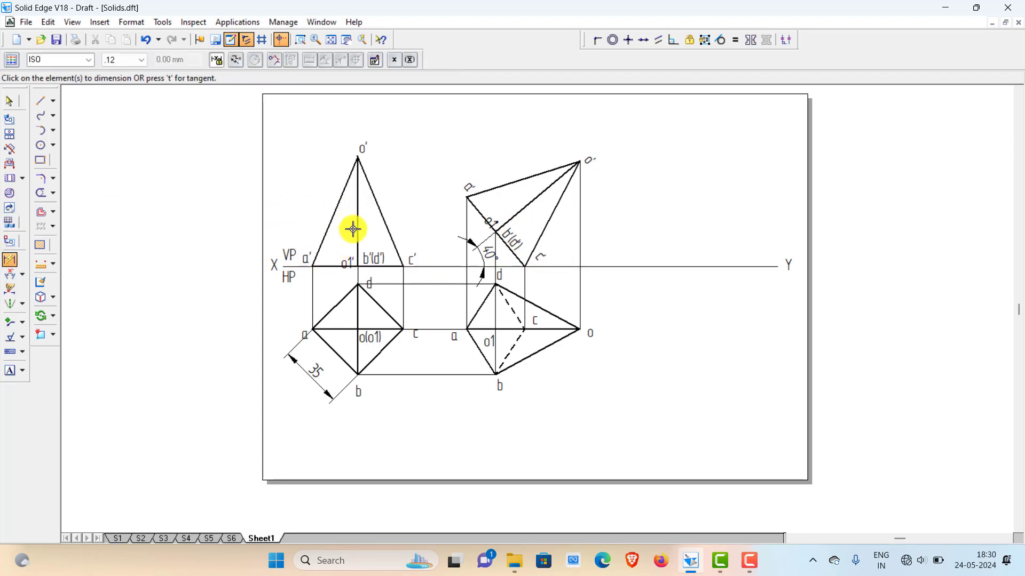
{"action": "left_click", "coordinate": [355, 227]}
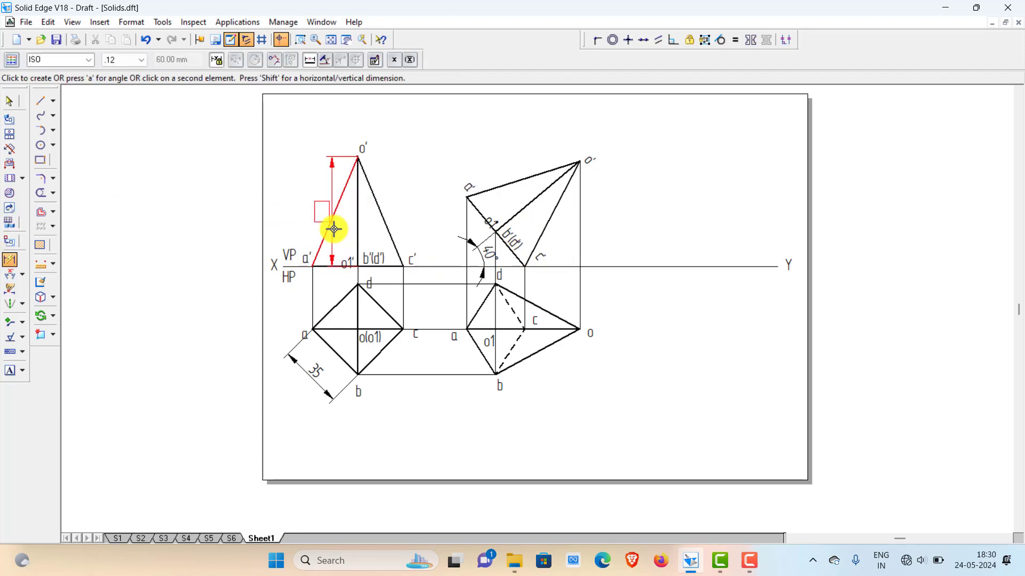
{"action": "left_click", "coordinate": [299, 234]}
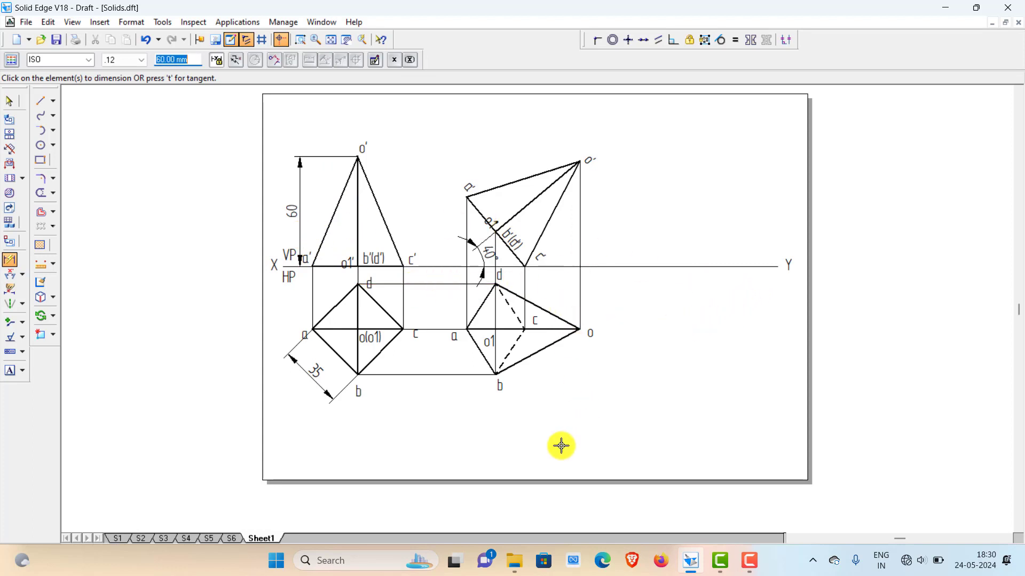
Recheck the problem statement in Camtasia and draw a line about 111 mm long sloping about 33° below XY, beyond the second views.
{"action": "left_click", "coordinate": [721, 558]}
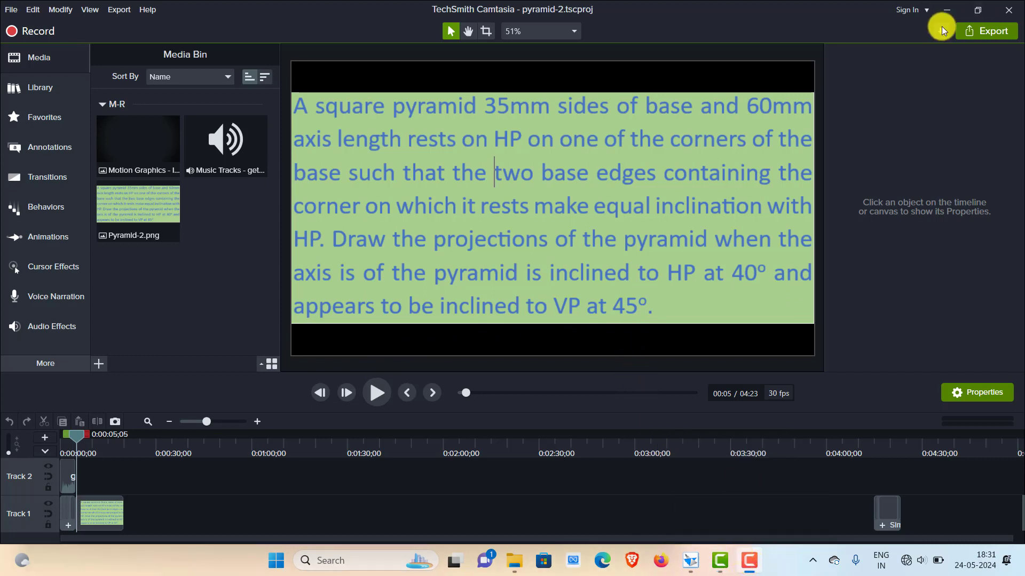
{"action": "left_click", "coordinate": [947, 10]}
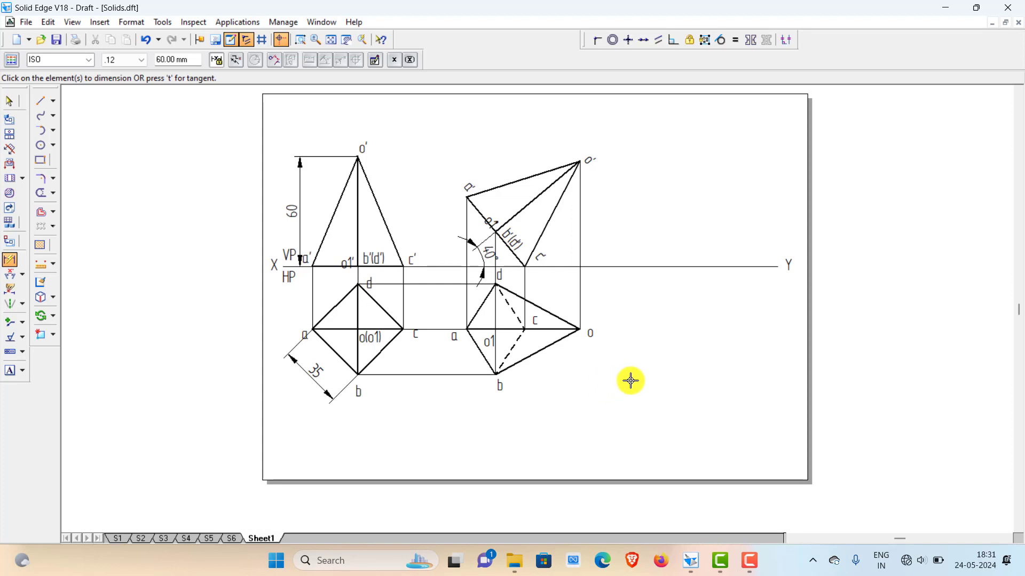
{"action": "left_click", "coordinate": [41, 100]}
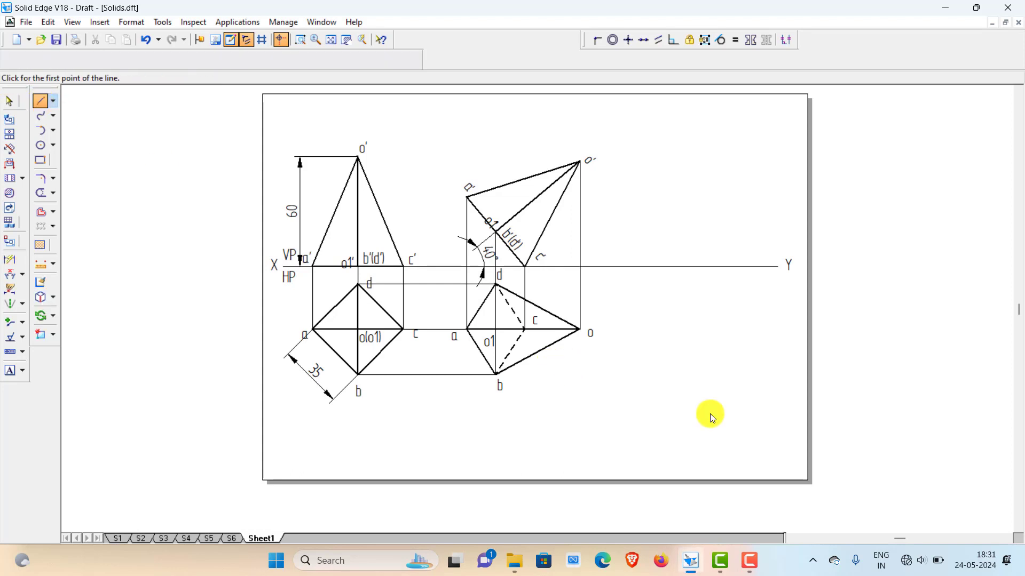
{"action": "left_click", "coordinate": [615, 267]}
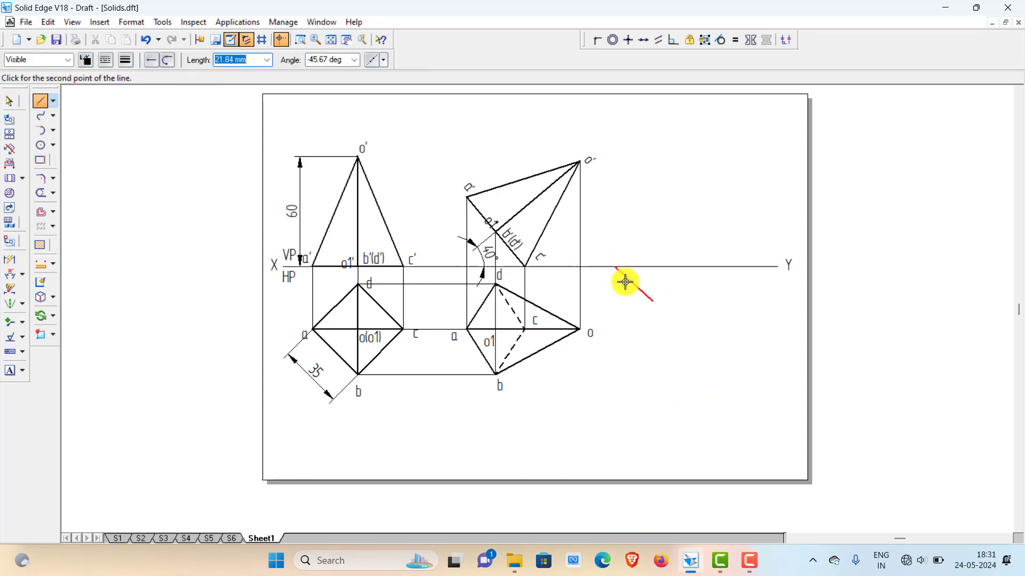
{"action": "left_click", "coordinate": [783, 378]}
Apply a thin line width to the sloping line below XY.
{"action": "left_click", "coordinate": [9, 100]}
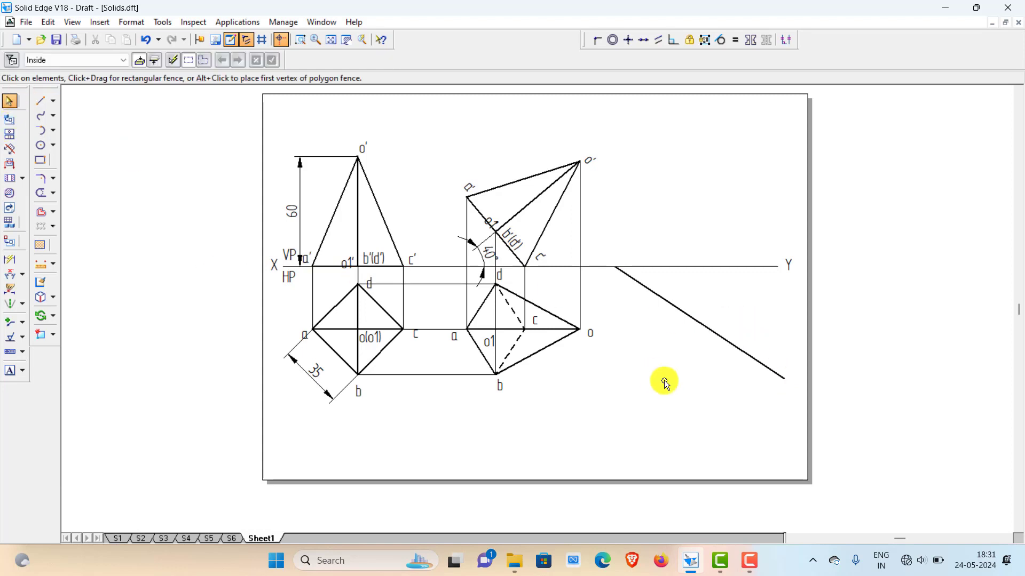
{"action": "left_click", "coordinate": [687, 314]}
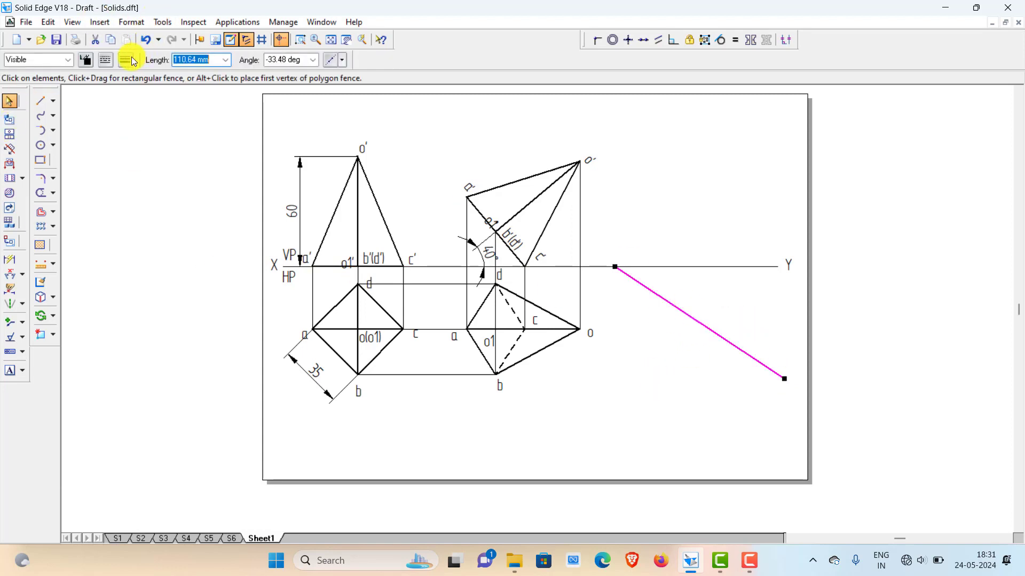
{"action": "left_click", "coordinate": [127, 59]}
{"action": "left_click", "coordinate": [160, 75]}
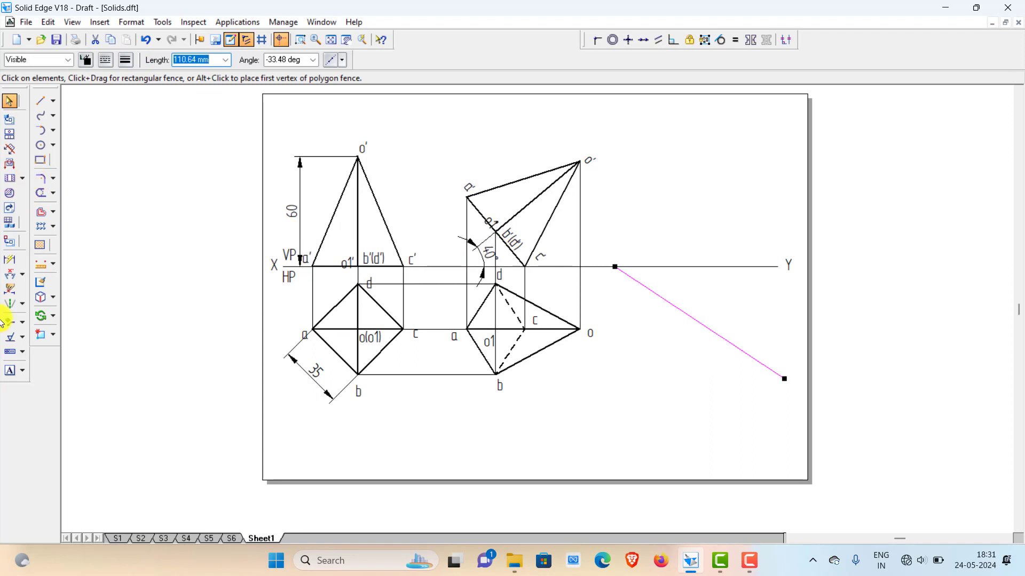
Dimension the angle between the sloping line and XY and set it to 45°.
{"action": "left_click", "coordinate": [22, 274]}
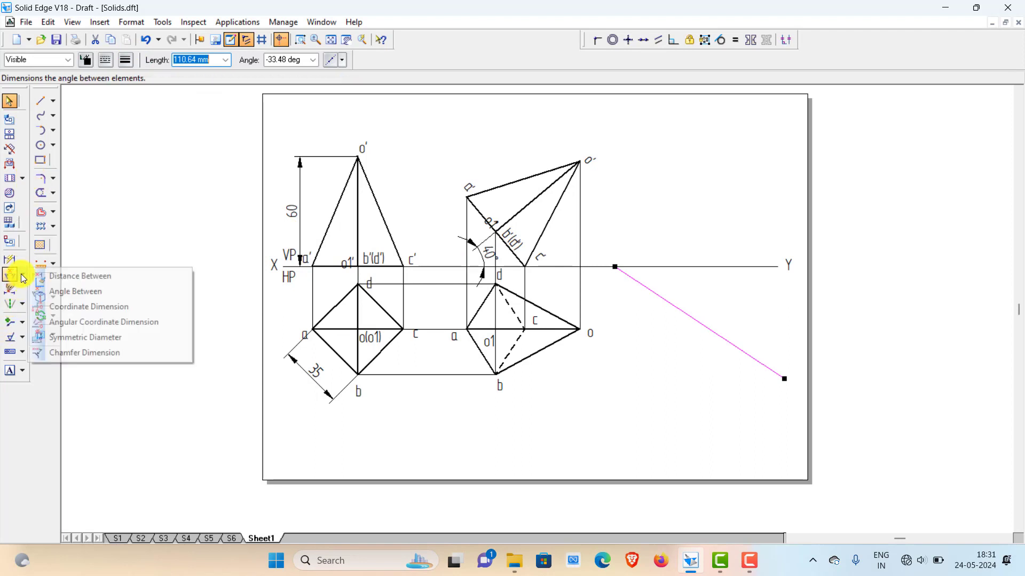
{"action": "left_click", "coordinate": [48, 276]}
{"action": "left_click", "coordinate": [682, 314]}
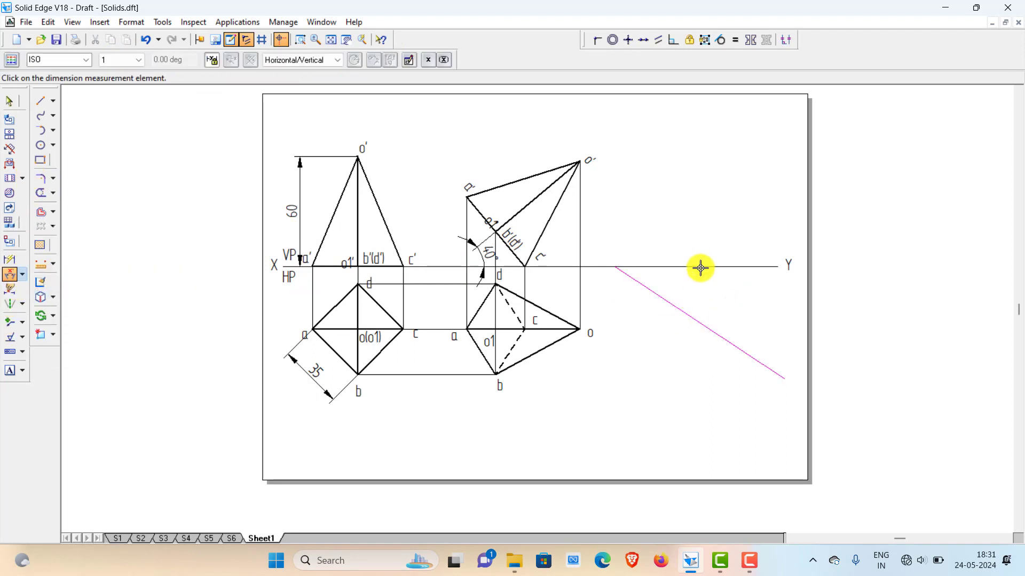
{"action": "left_click", "coordinate": [697, 267]}
{"action": "left_click", "coordinate": [708, 293]}
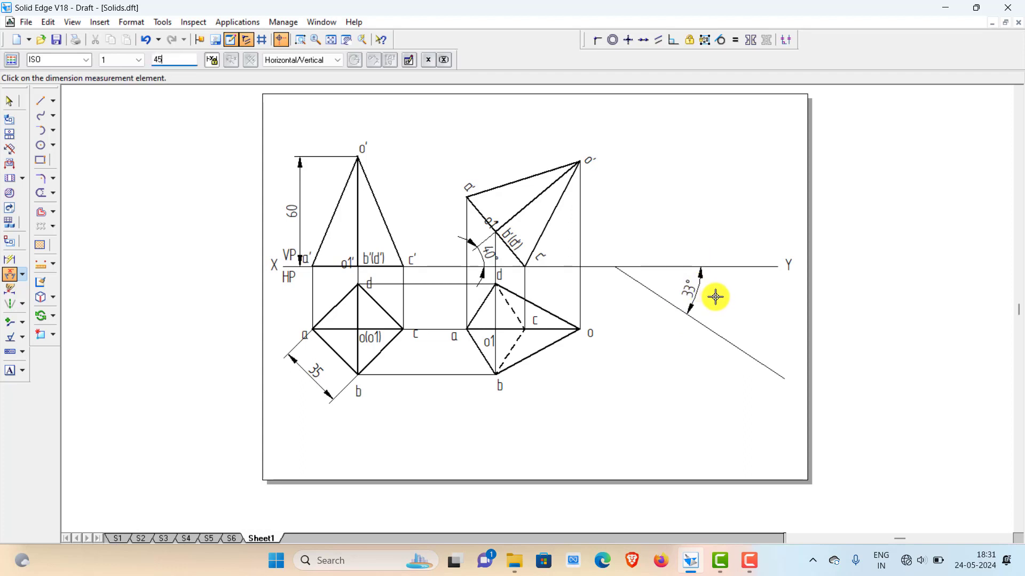
{"action": "type", "text": "45"}
{"action": "key", "text": "Return"}
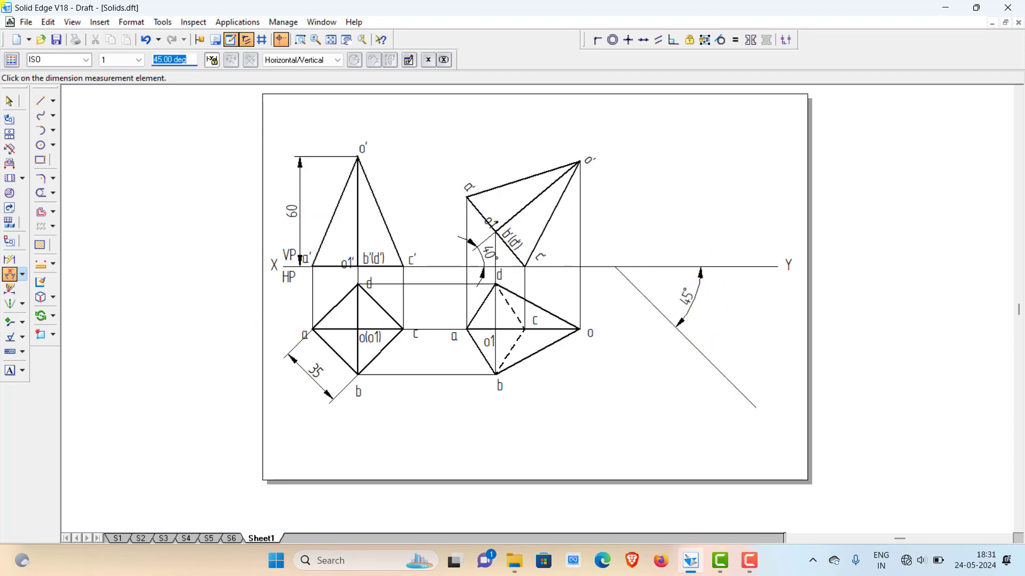
Copy the second top view with all its labels to the free area below the 45° line.
{"action": "left_click", "coordinate": [7, 105]}
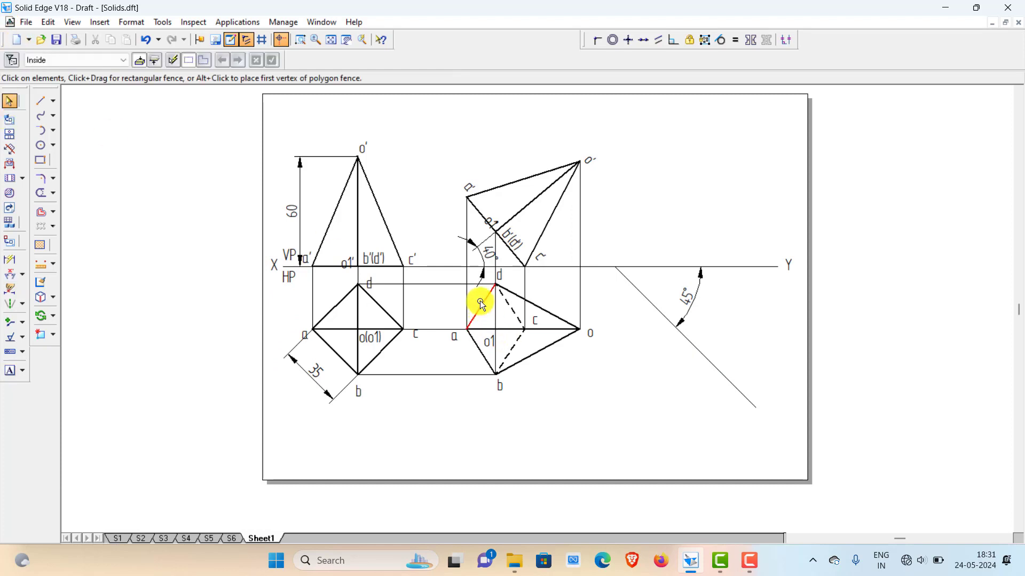
{"action": "left_click_drag", "start_coordinate": [452, 272], "coordinate": [626, 415]}
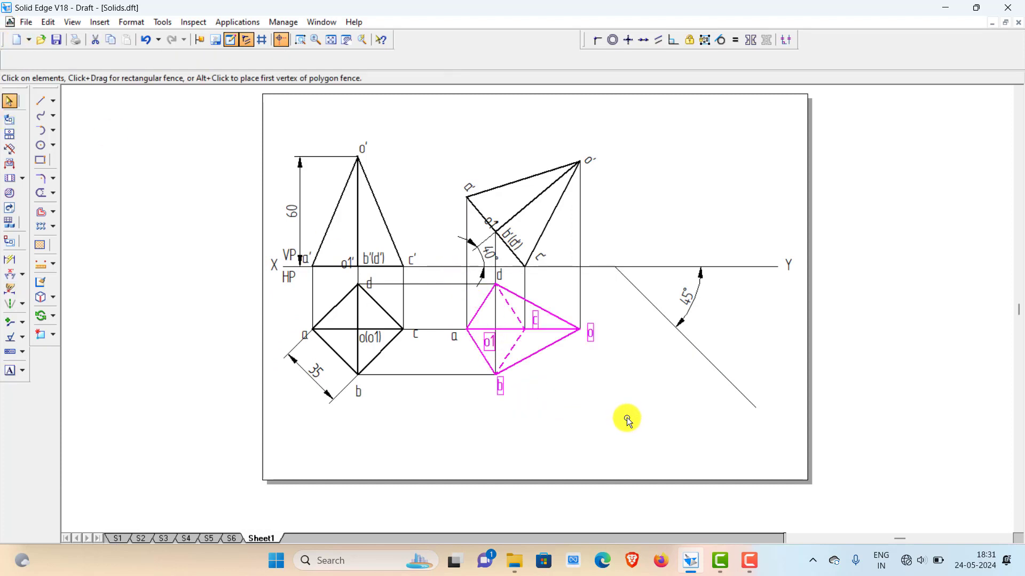
{"action": "left_click", "coordinate": [454, 336], "text": "ctrl"}
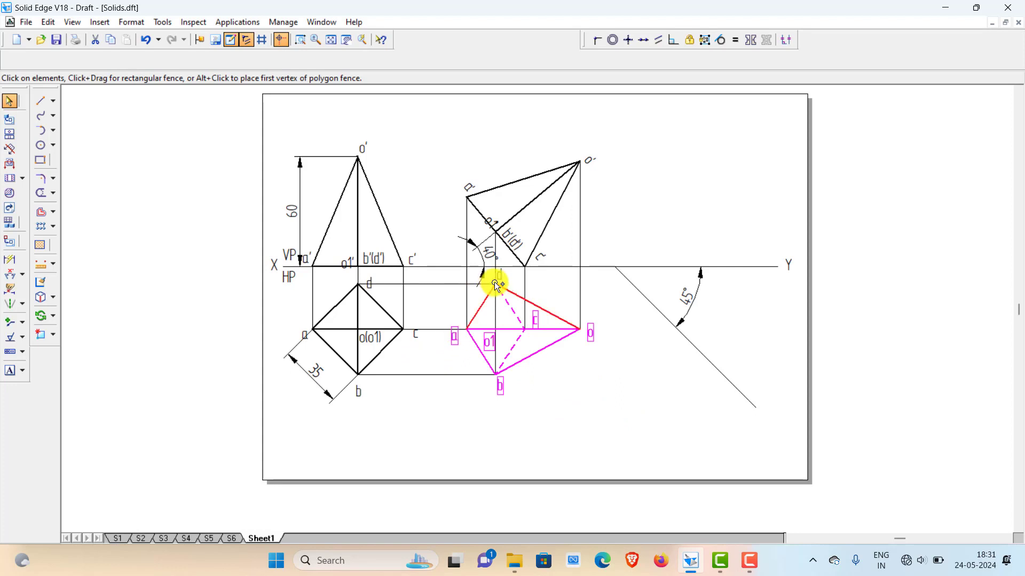
{"action": "left_click", "coordinate": [500, 275], "text": "ctrl"}
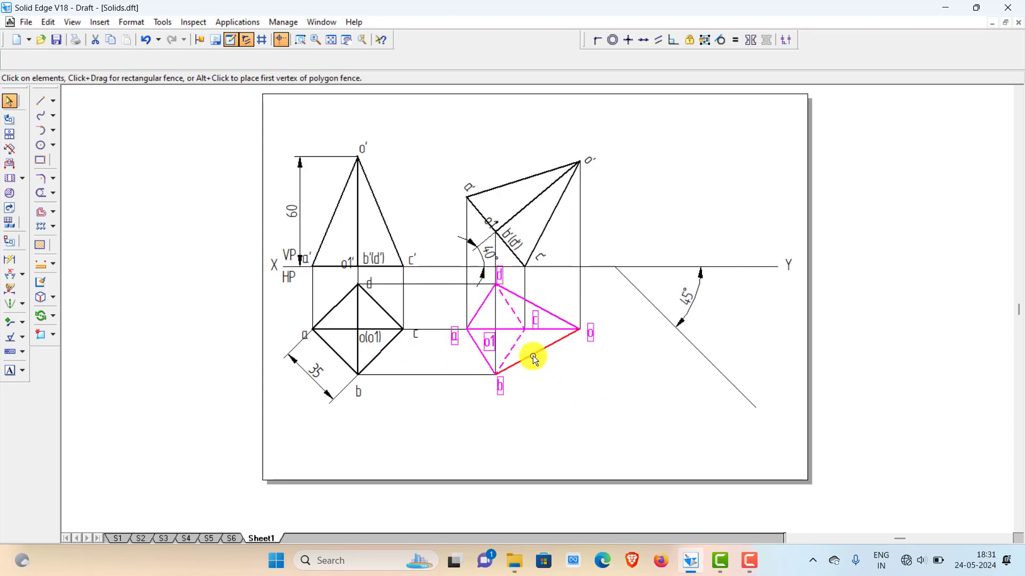
{"action": "left_click_drag", "start_coordinate": [531, 354], "coordinate": [674, 438], "text": "ctrl"}
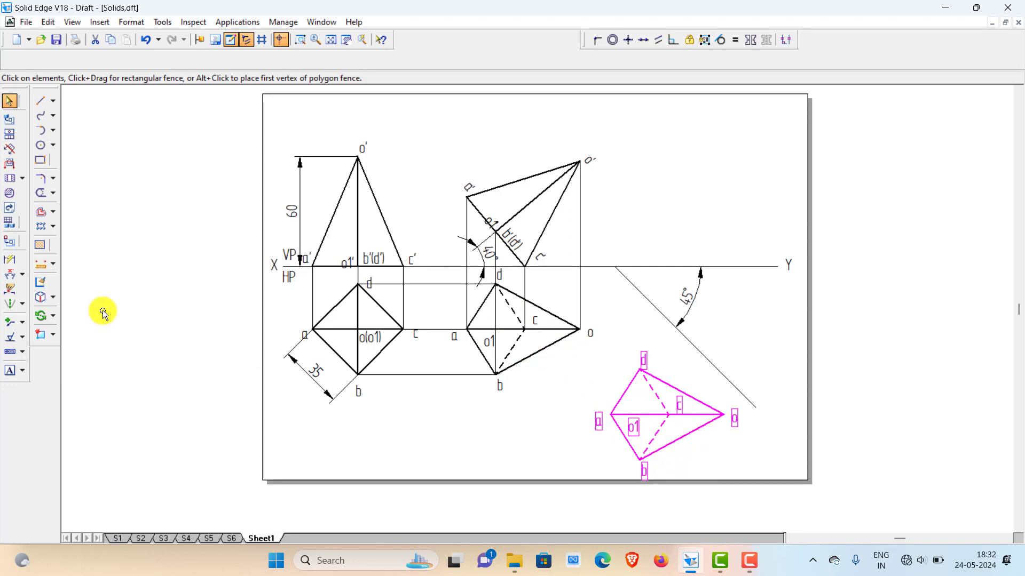
Rotate the copied top view about 33° clockwise around corner a and move it close to the 45° line.
{"action": "left_click", "coordinate": [42, 317]}
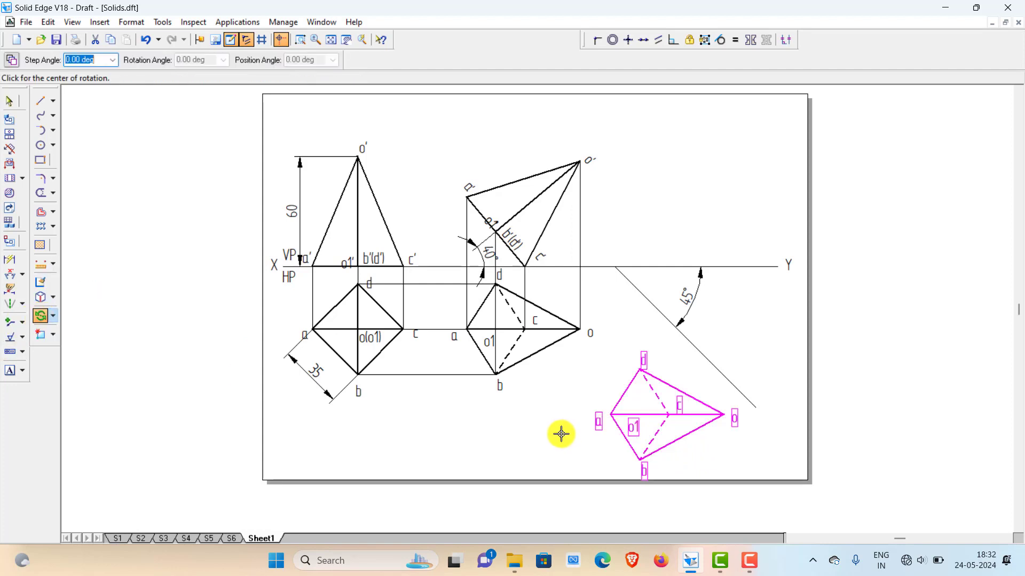
{"action": "left_click", "coordinate": [611, 415]}
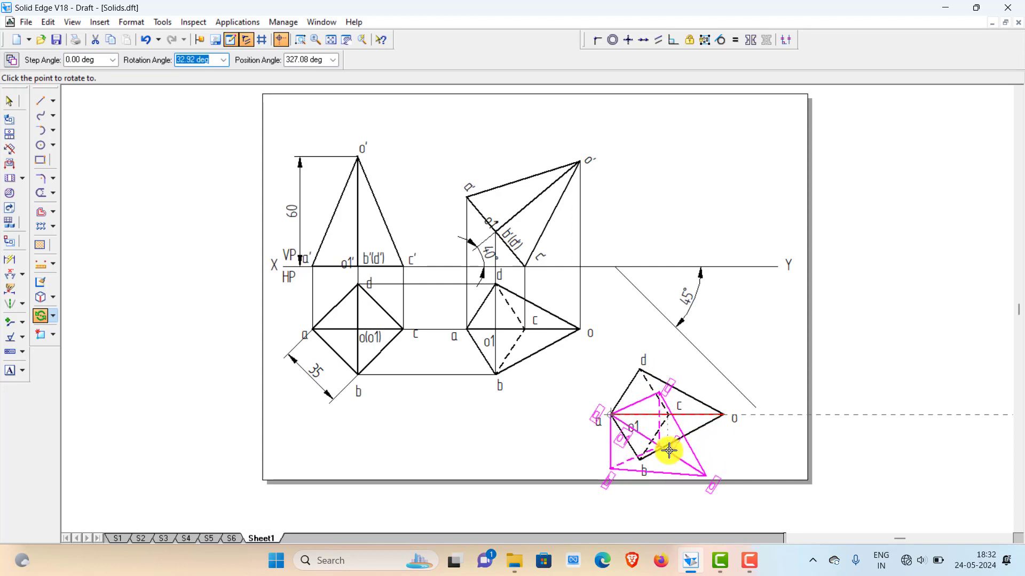
{"action": "left_click", "coordinate": [668, 451]}
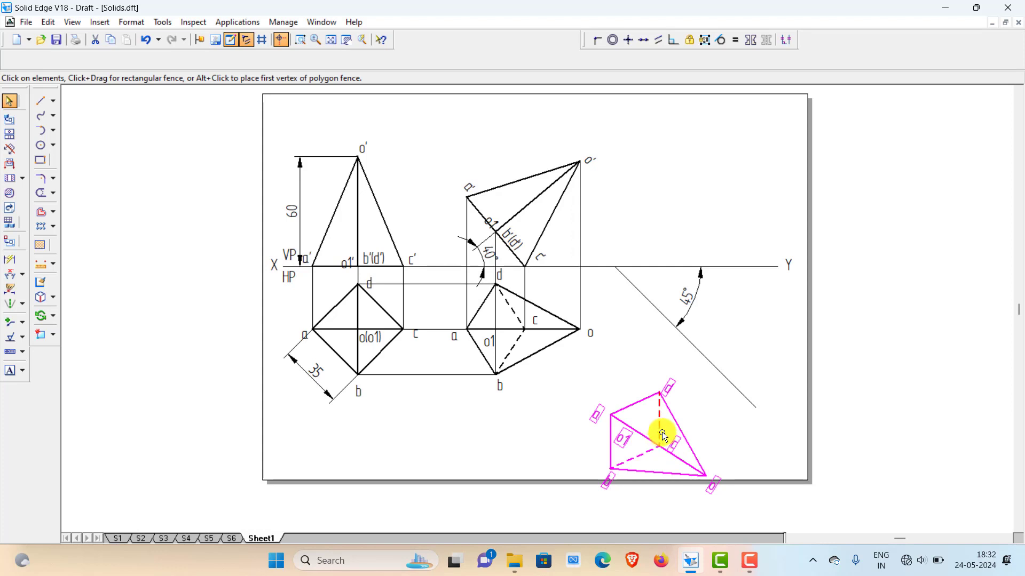
{"action": "mouse_move", "coordinate": [662, 431]}
{"action": "left_mouse_down"}
{"action": "mouse_move", "coordinate": [712, 370]}
{"action": "mouse_move", "coordinate": [703, 379]}
{"action": "left_mouse_up"}
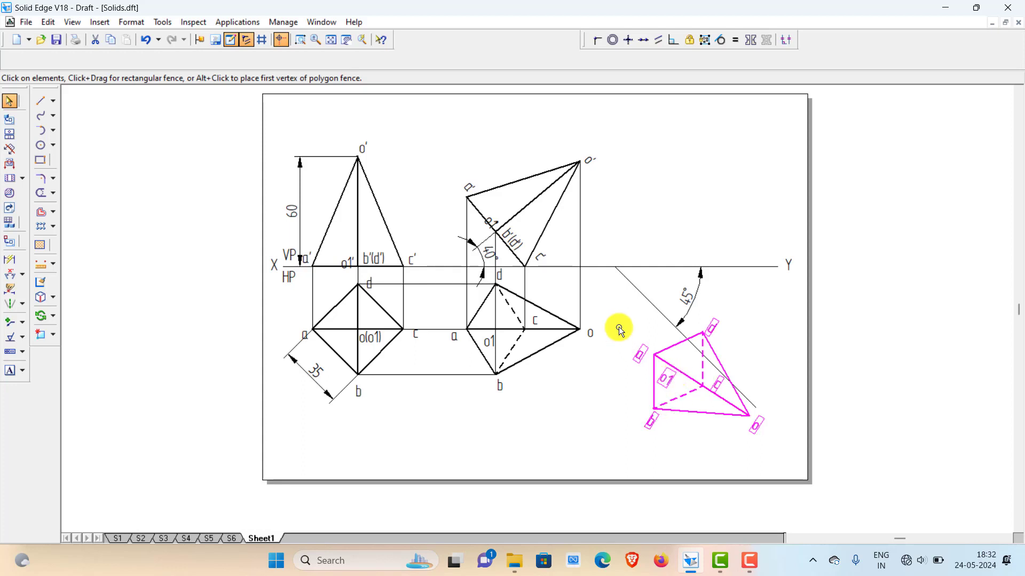
Make the copied top view's lines a rigid set and align its axis a-o collinear with the 45° line.
{"action": "left_click", "coordinate": [705, 41]}
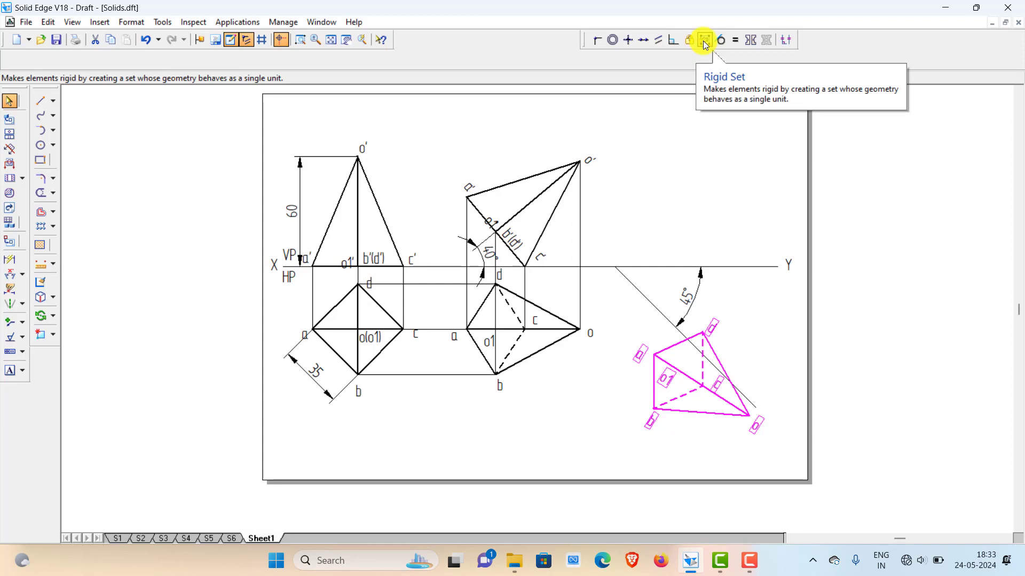
{"action": "left_click", "coordinate": [705, 42]}
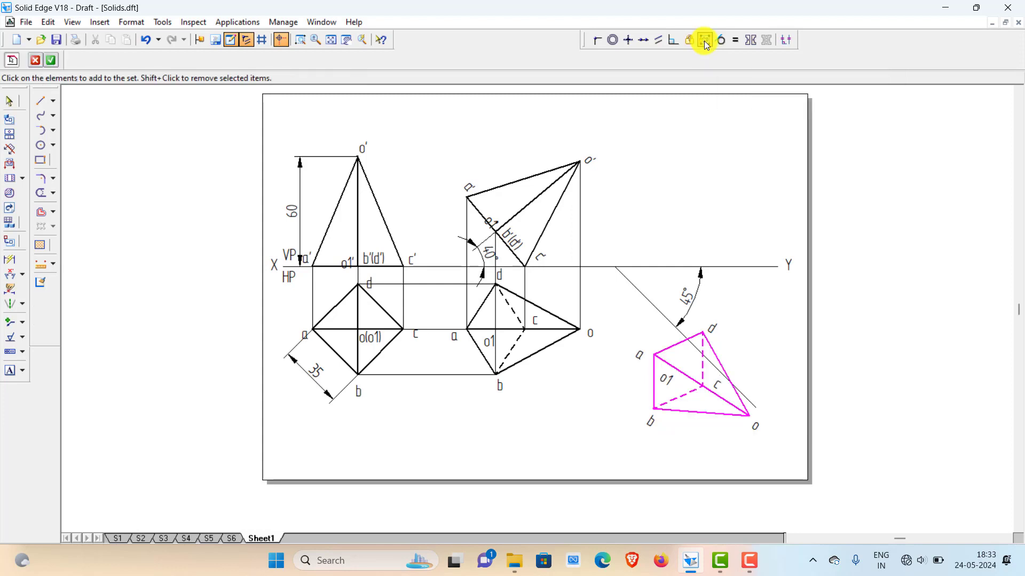
{"action": "left_click", "coordinate": [53, 58]}
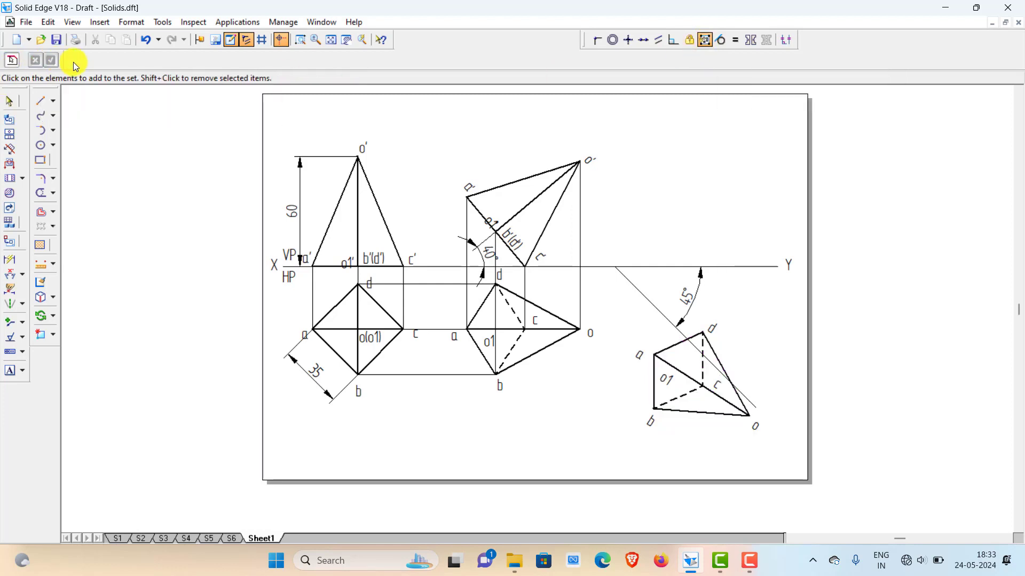
{"action": "left_click", "coordinate": [643, 42]}
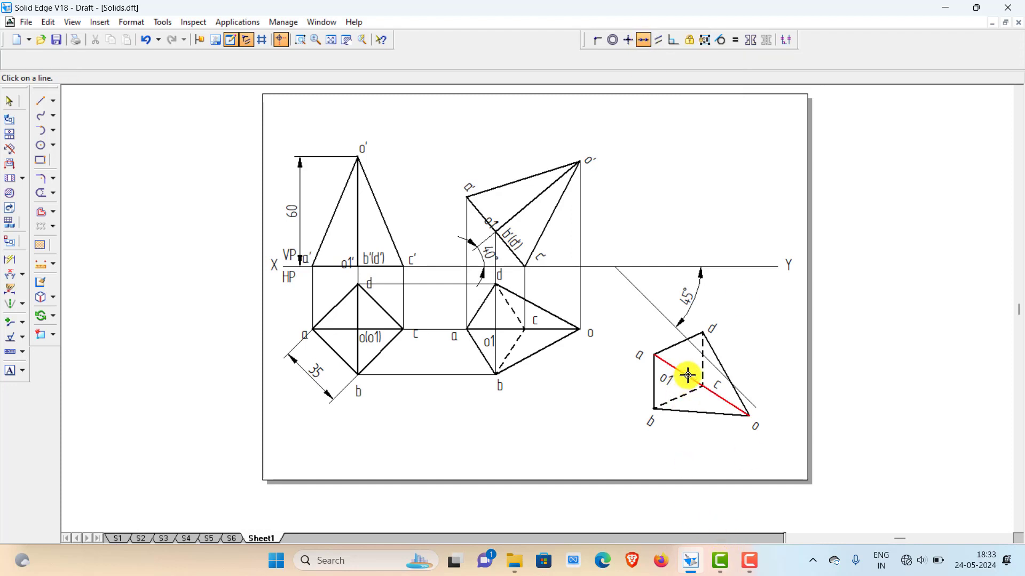
{"action": "left_click", "coordinate": [654, 308]}
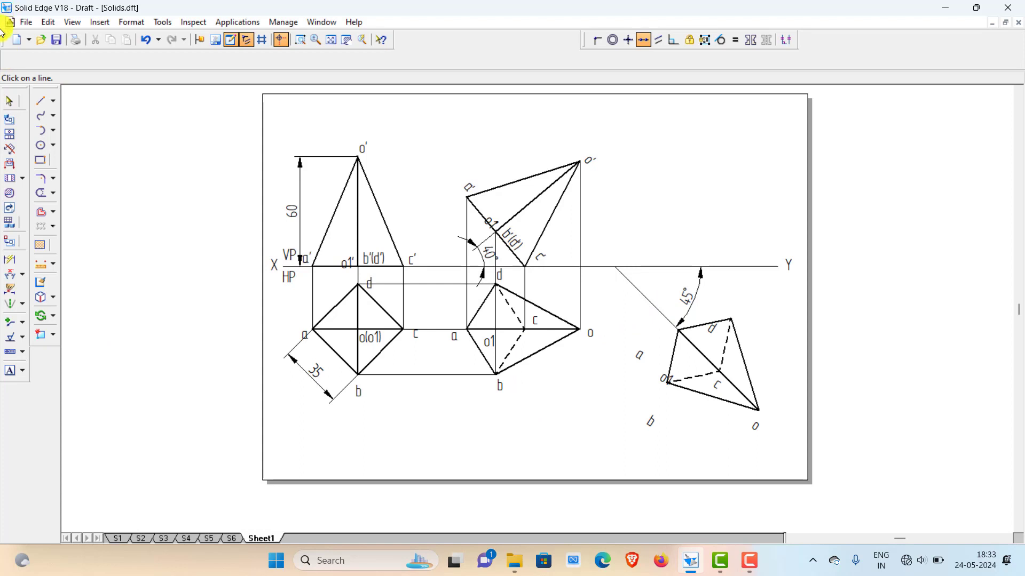
Reposition the labels a, b, c, d, o and o1 beside their matching points in the third top view.
{"action": "left_click", "coordinate": [8, 104]}
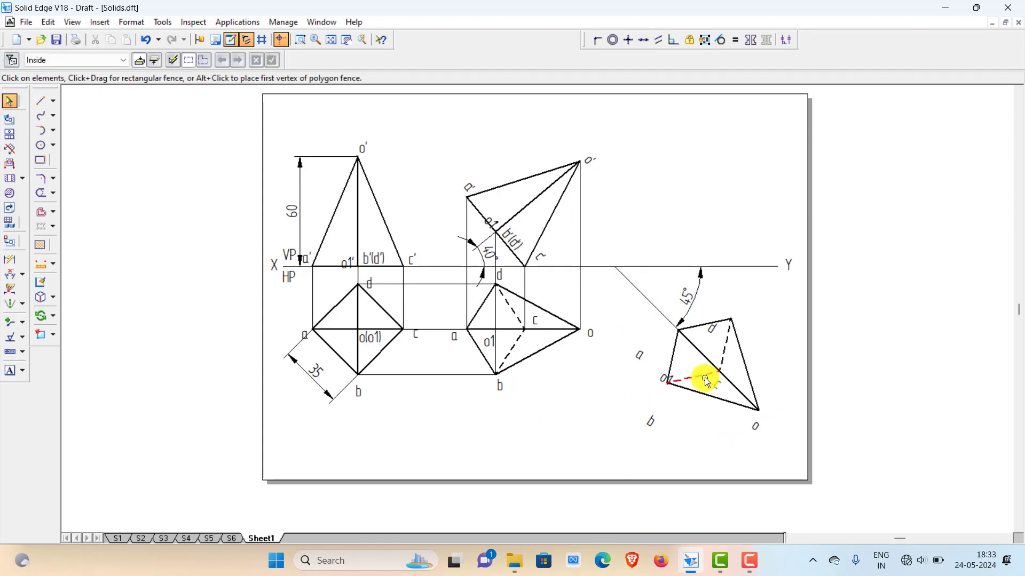
{"action": "left_click", "coordinate": [660, 382]}
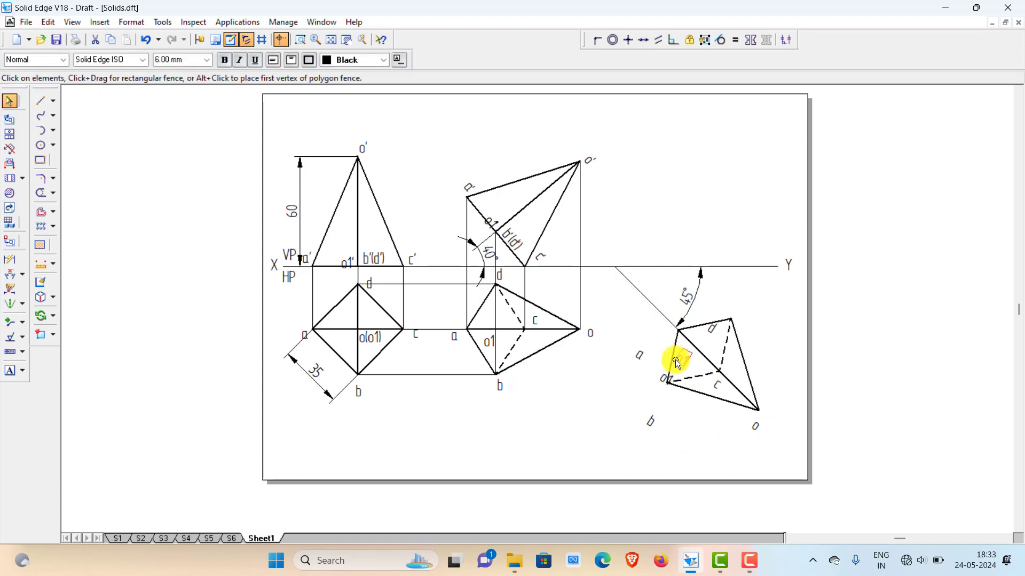
{"action": "left_click_drag", "start_coordinate": [677, 364], "coordinate": [680, 355]}
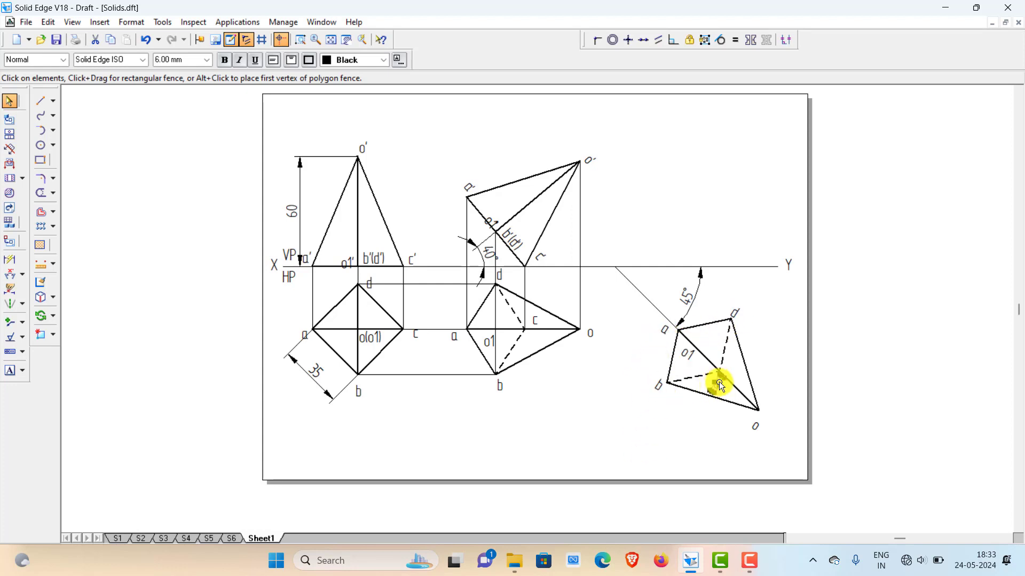
{"action": "left_click_drag", "start_coordinate": [729, 366], "coordinate": [729, 367]}
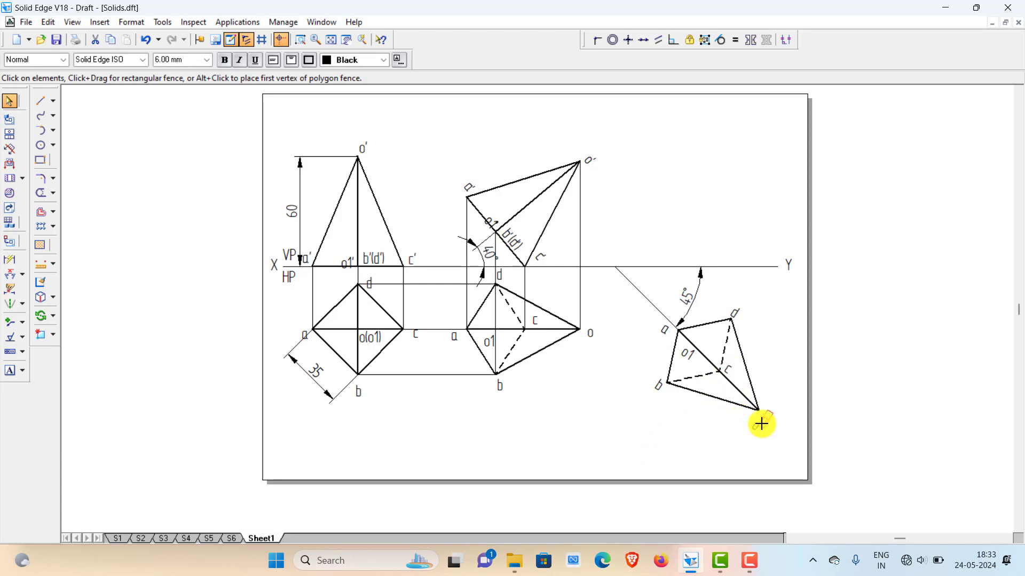
{"action": "left_click", "coordinate": [763, 422]}
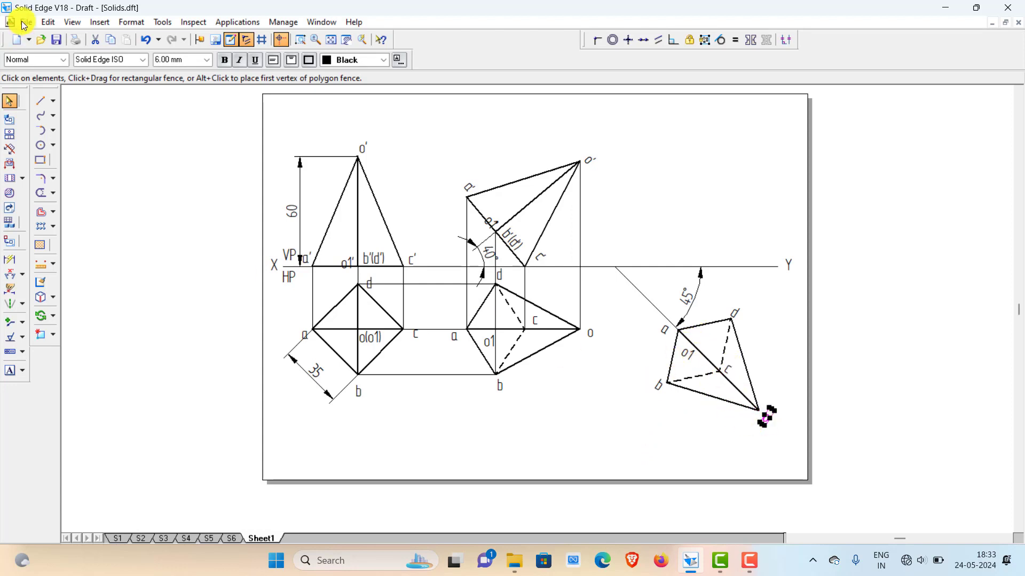
Draw a thin line joining corners b and d in the third top view.
{"action": "left_click", "coordinate": [41, 101]}
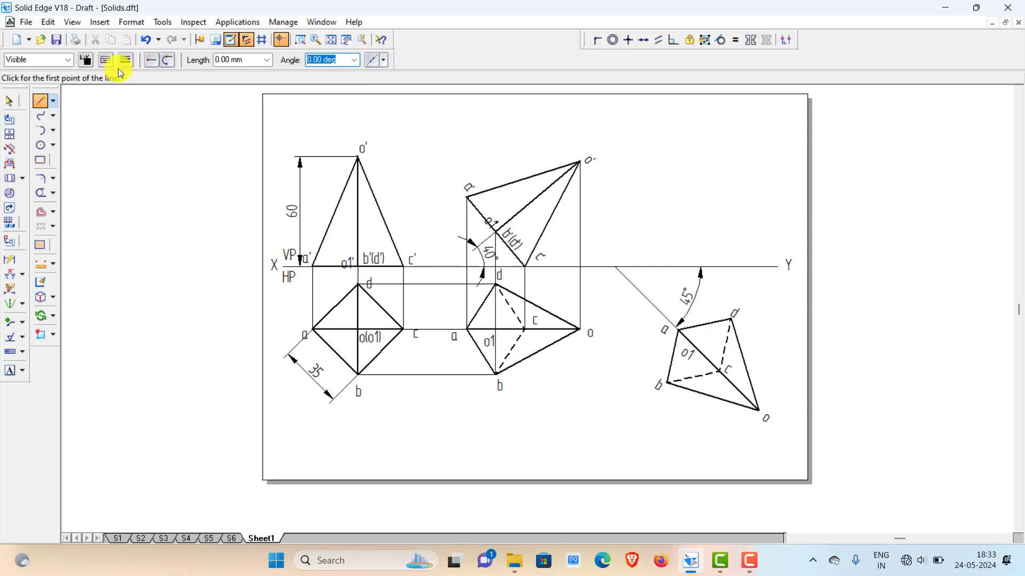
{"action": "left_click", "coordinate": [126, 61]}
{"action": "left_click", "coordinate": [137, 79]}
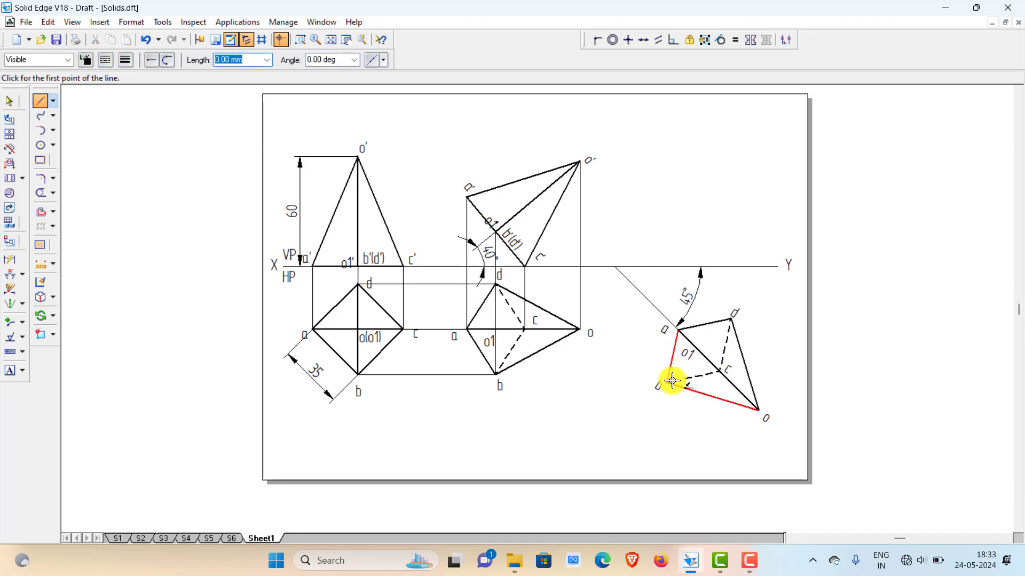
{"action": "left_click", "coordinate": [668, 382]}
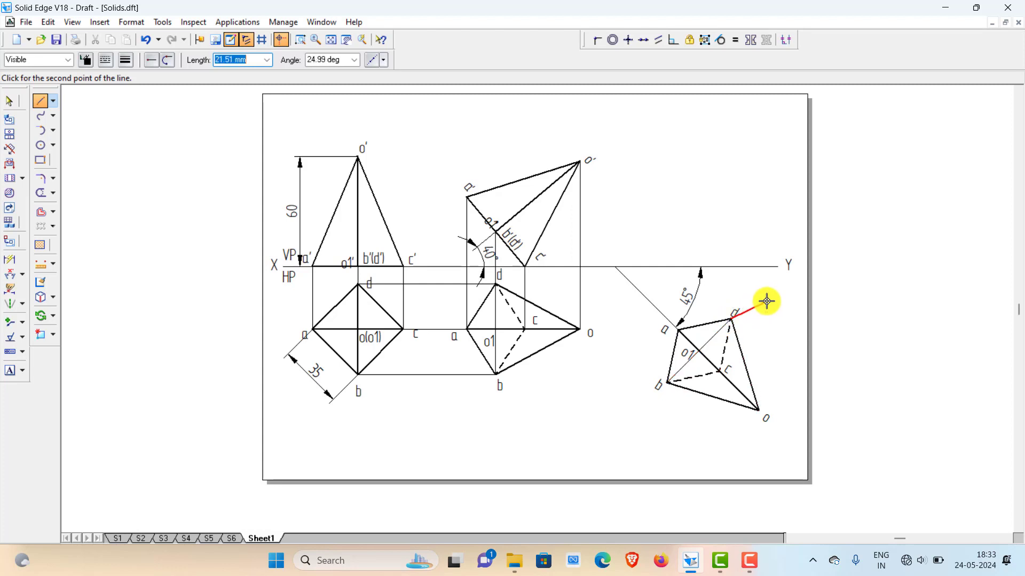
{"action": "left_click", "coordinate": [732, 319]}
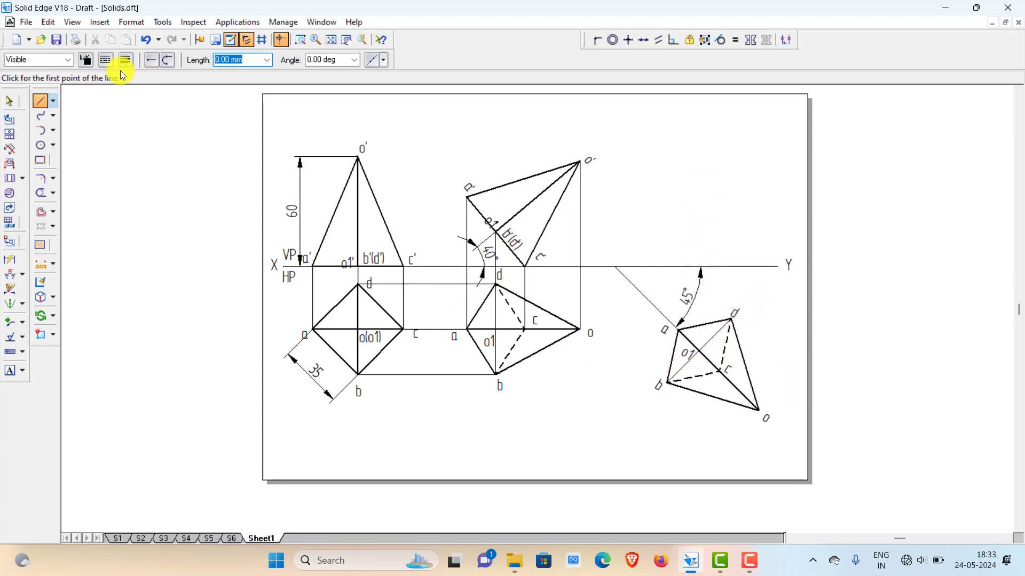
Draw a vertical projector up from a and a horizontal one from a', and trim the excess beyond their intersection.
{"action": "left_click", "coordinate": [47, 102]}
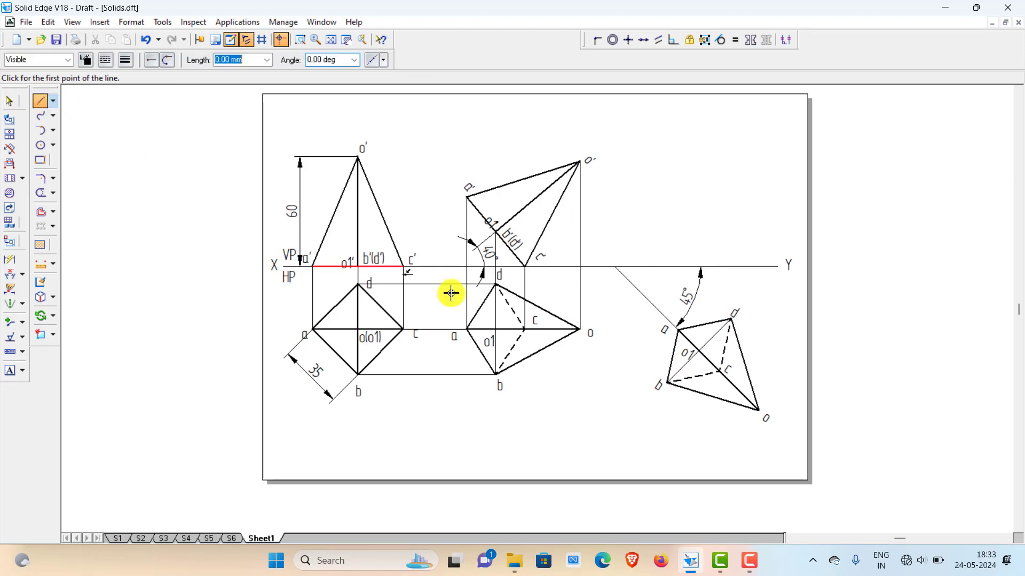
{"action": "left_click", "coordinate": [678, 329]}
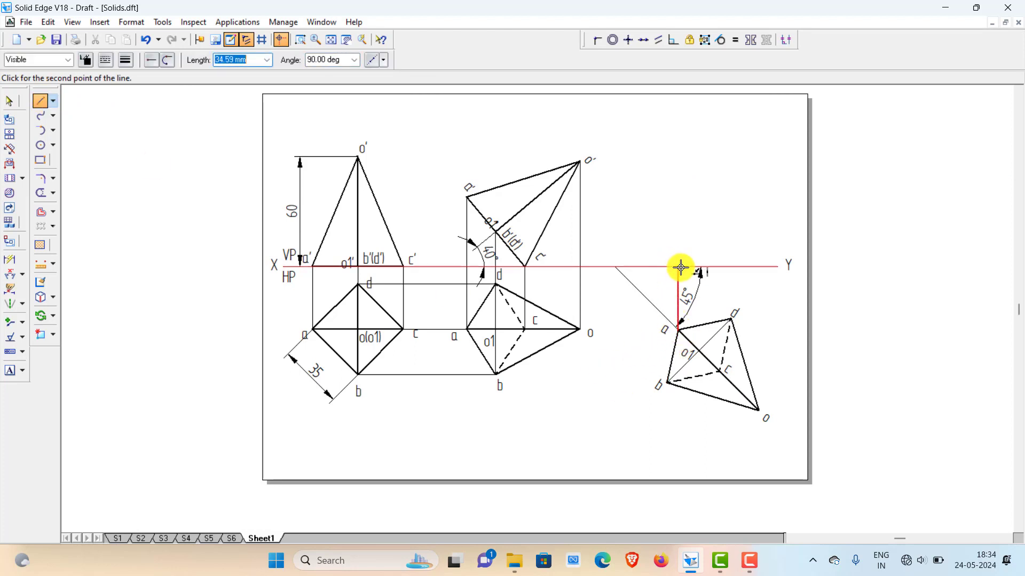
{"action": "left_click", "coordinate": [679, 158]}
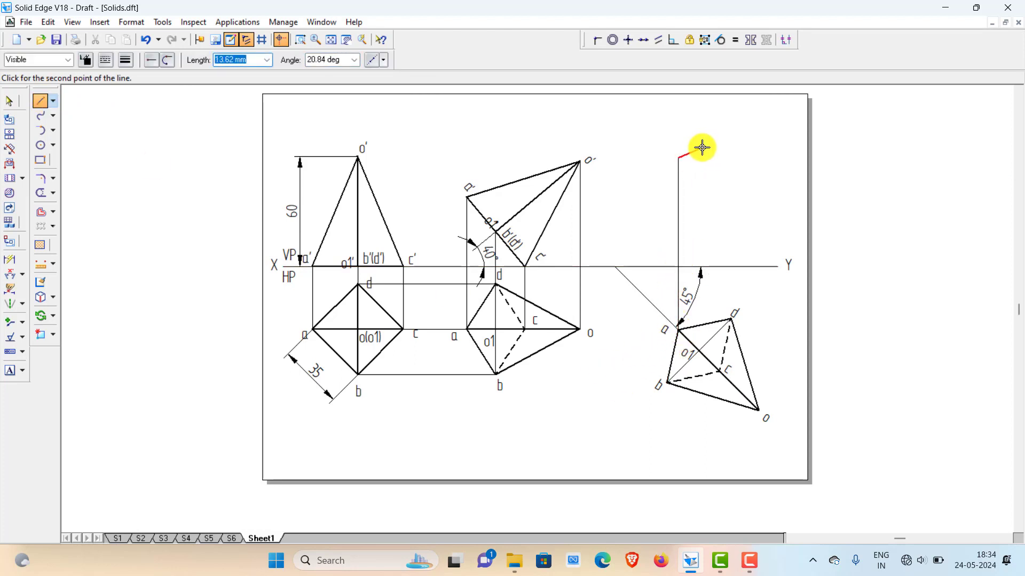
{"action": "left_click", "coordinate": [467, 196]}
{"action": "left_click", "coordinate": [678, 193]}
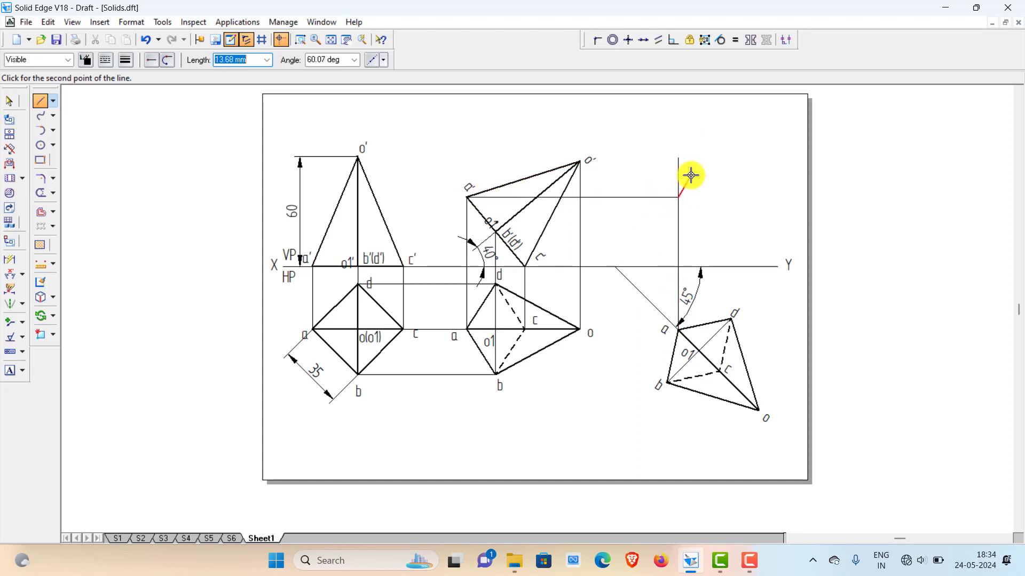
{"action": "left_click", "coordinate": [40, 192]}
{"action": "left_click_drag", "start_coordinate": [720, 181], "coordinate": [595, 194]}
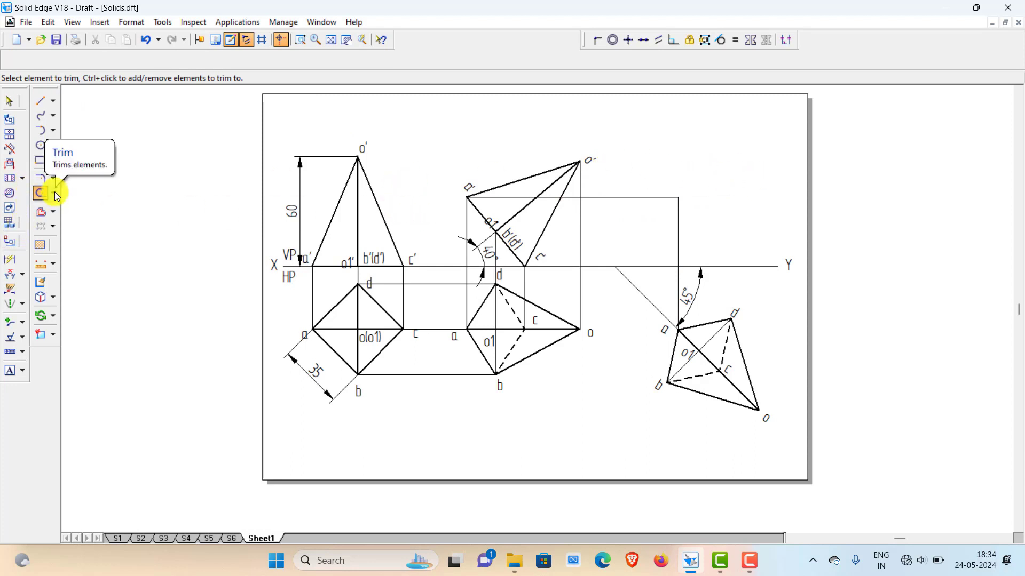
Draw vertical projectors up from b and d in the third top view and a horizontal one from b'(d') across both.
{"action": "left_click", "coordinate": [41, 100]}
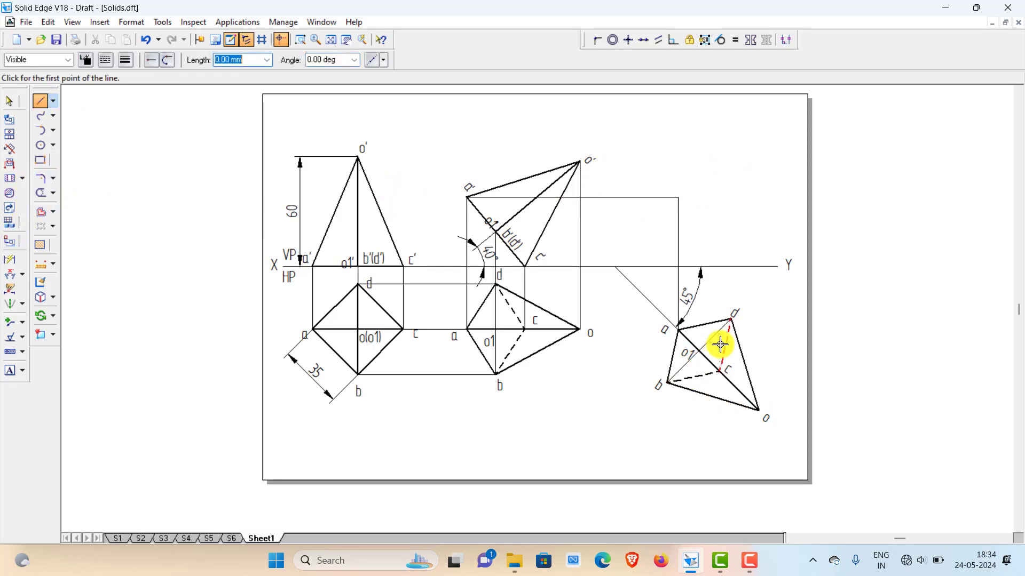
{"action": "left_click", "coordinate": [668, 382]}
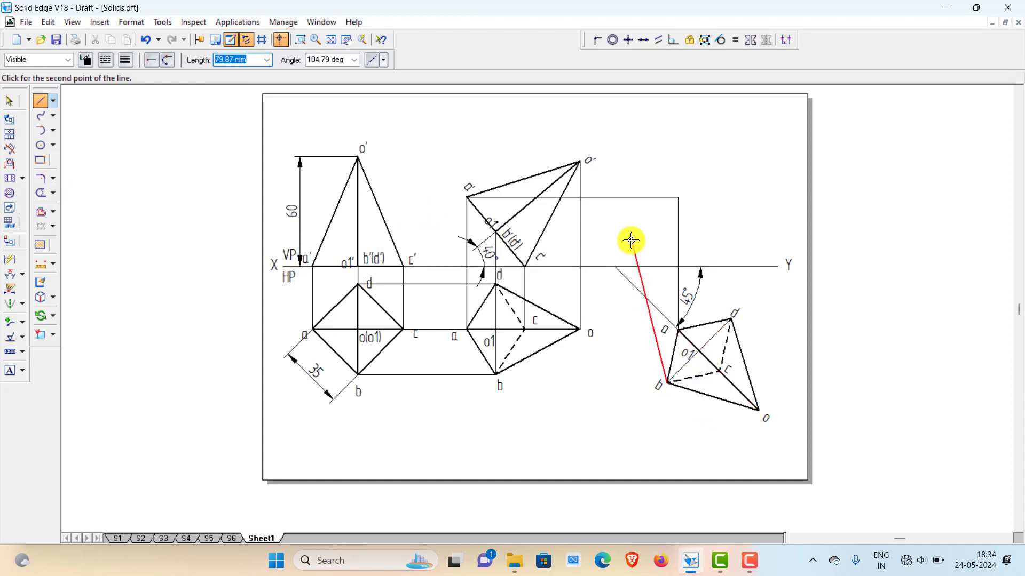
{"action": "left_click", "coordinate": [666, 217]}
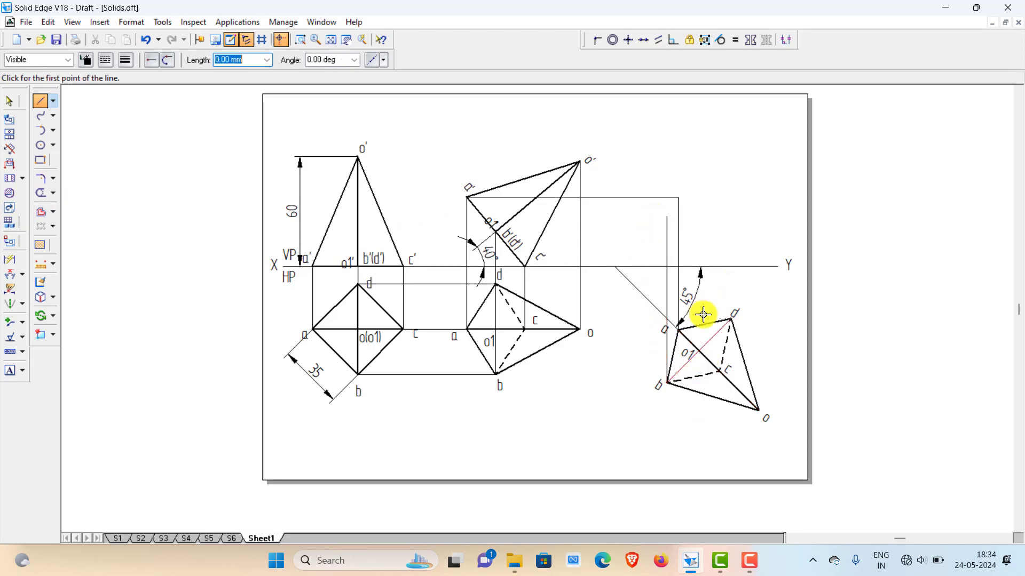
{"action": "left_click", "coordinate": [731, 319]}
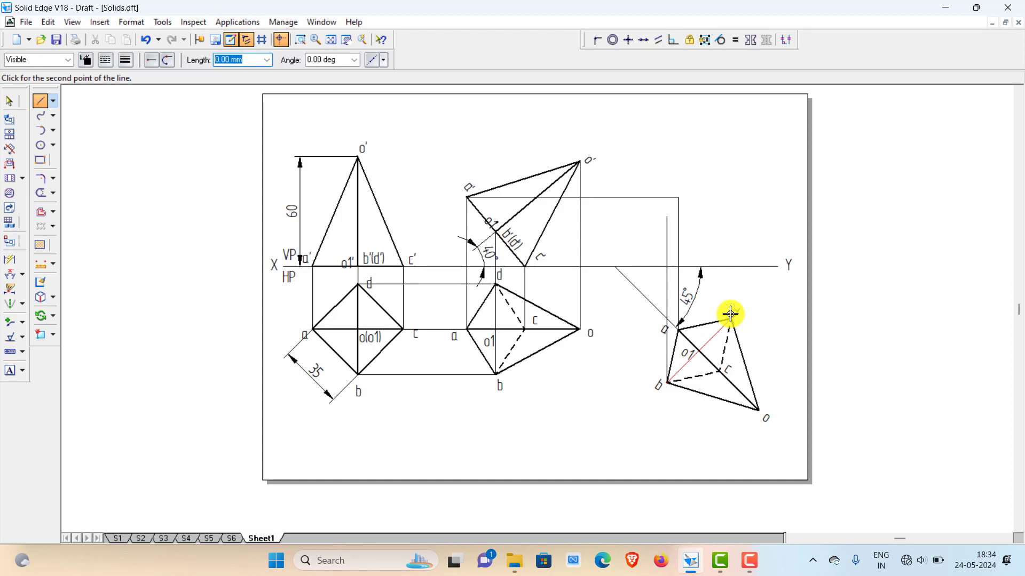
{"action": "left_click", "coordinate": [732, 197]}
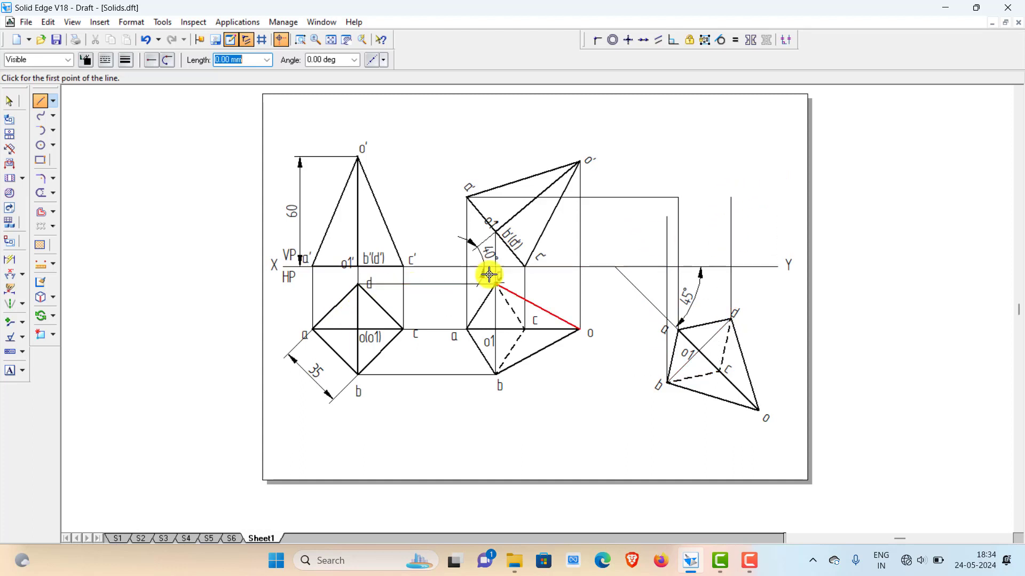
{"action": "left_click", "coordinate": [495, 231]}
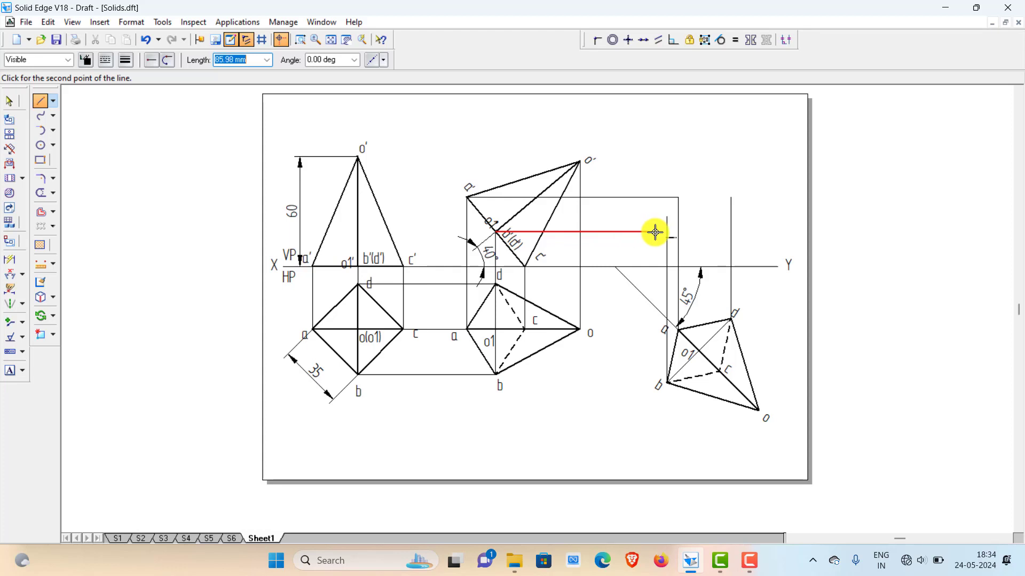
{"action": "left_click", "coordinate": [734, 232]}
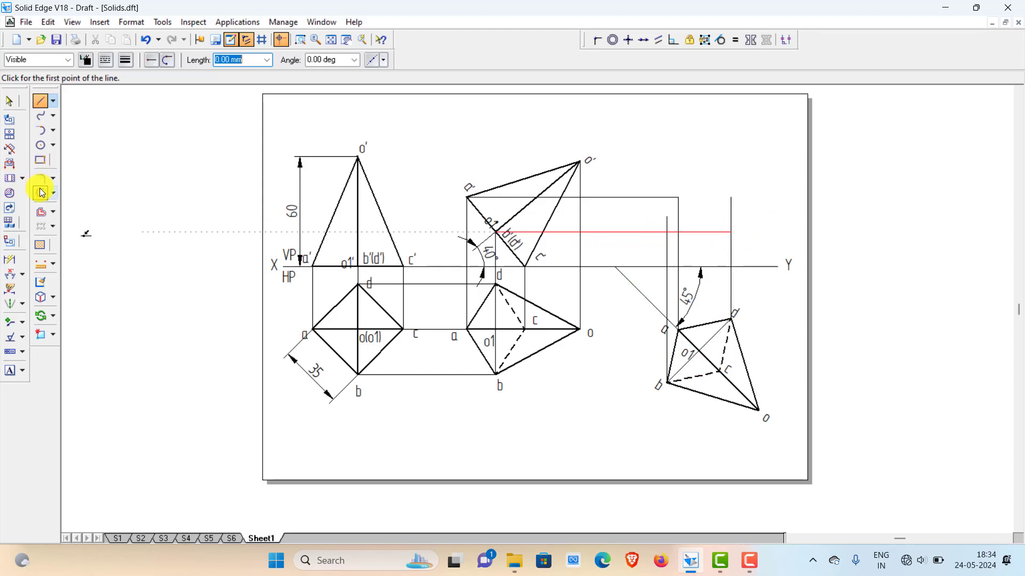
Trim the b and d projectors above the horizontal projector from b'(d') in the third front view area.
{"action": "left_click", "coordinate": [40, 192]}
{"action": "left_click", "coordinate": [663, 222]}
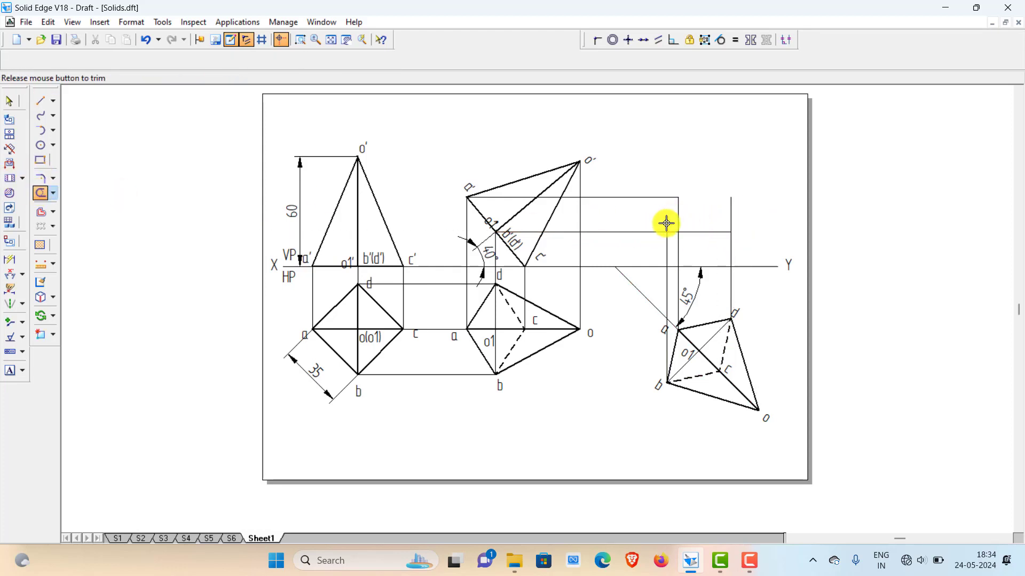
{"action": "mouse_move", "coordinate": [739, 215]}
{"action": "left_mouse_down"}
{"action": "mouse_move", "coordinate": [728, 211]}
{"action": "mouse_move", "coordinate": [660, 242]}
{"action": "left_mouse_up"}
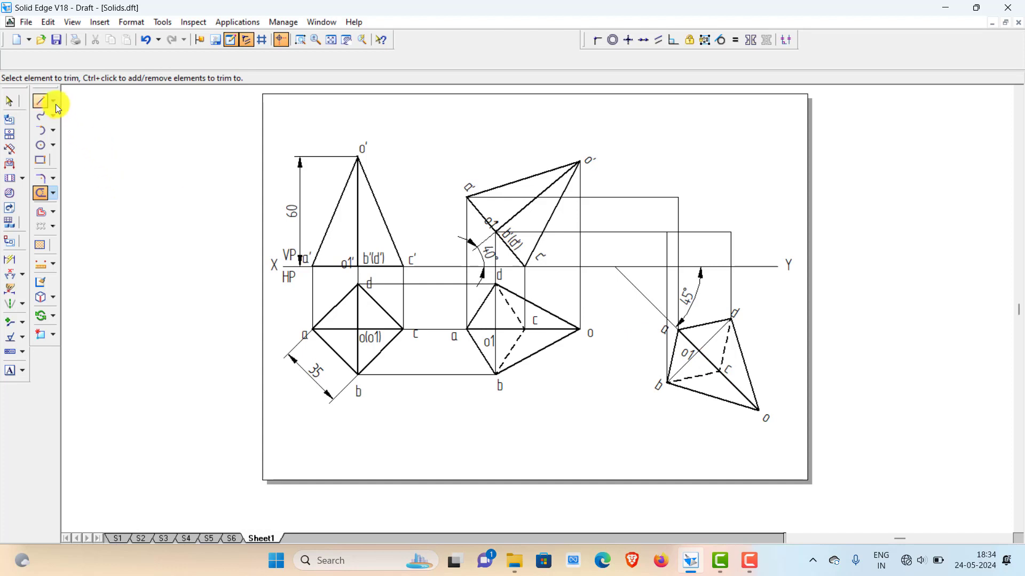
Draw a thin vertical projector from c in the third top view up to the XY line.
{"action": "left_click", "coordinate": [41, 101]}
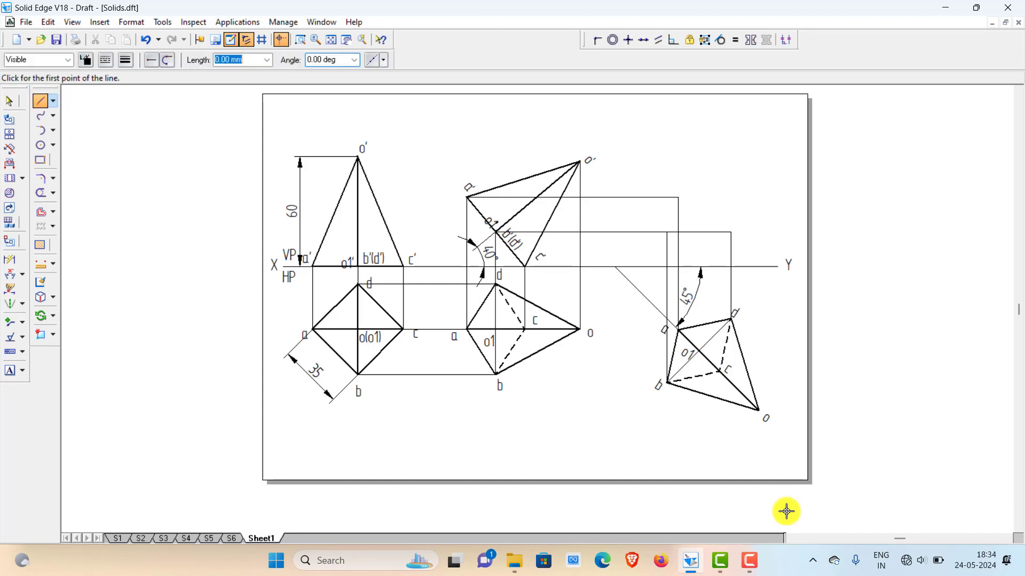
{"action": "left_click", "coordinate": [719, 371]}
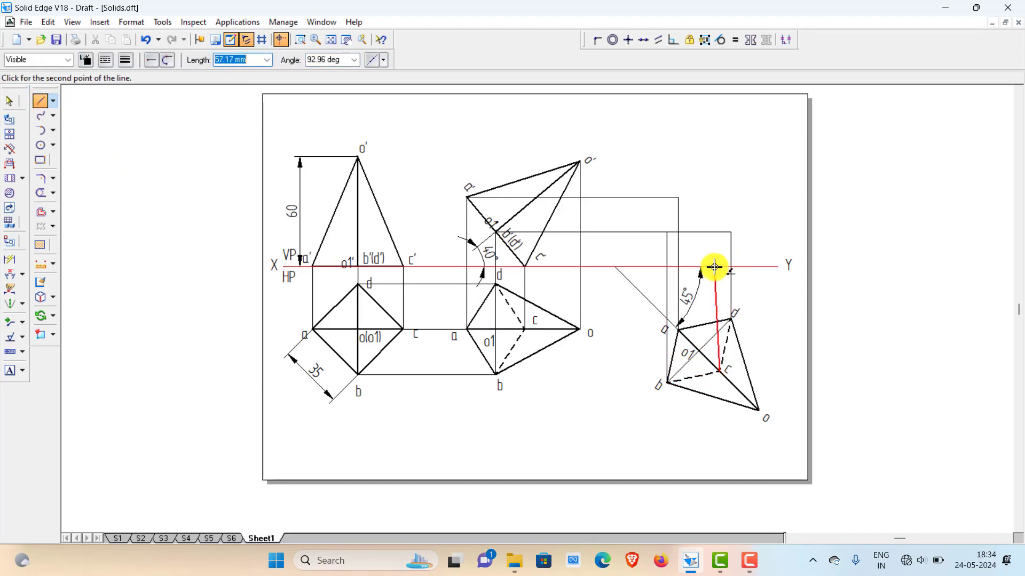
{"action": "left_click", "coordinate": [717, 267]}
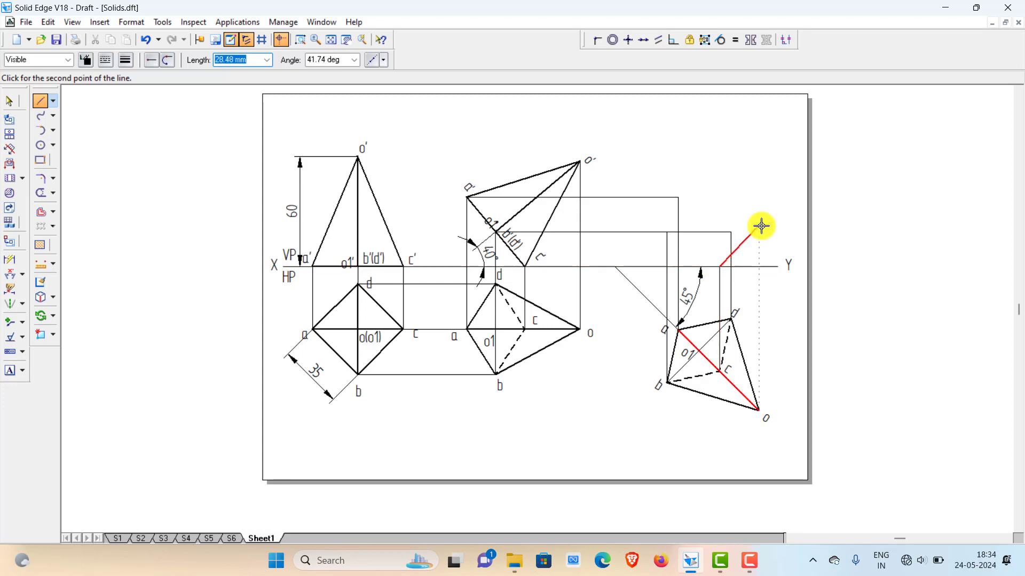
{"action": "right_click", "coordinate": [739, 235]}
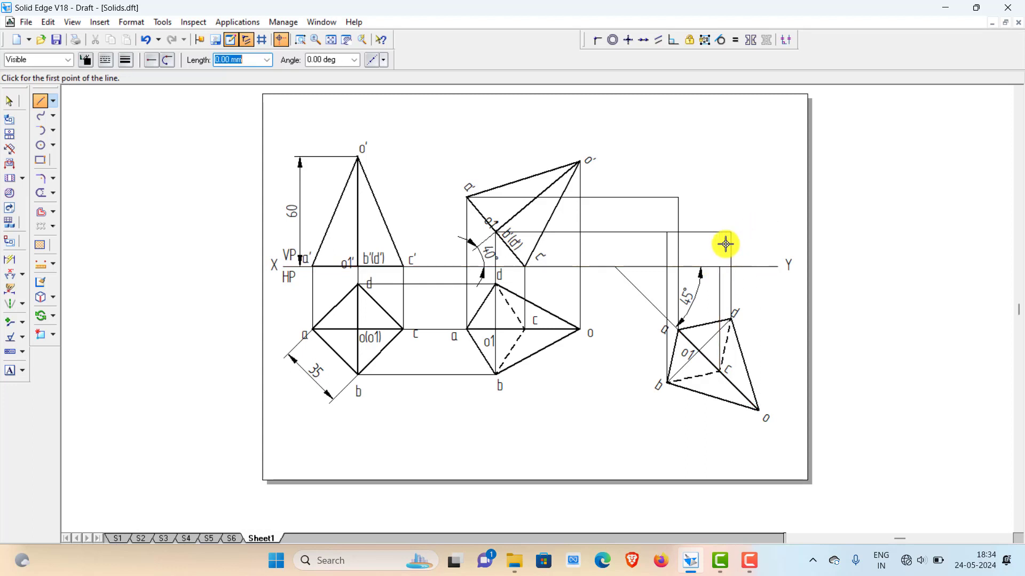
Project o up and across to the second view's o', and project o1 up to the horizontal line from b'(d').
{"action": "left_click", "coordinate": [760, 410]}
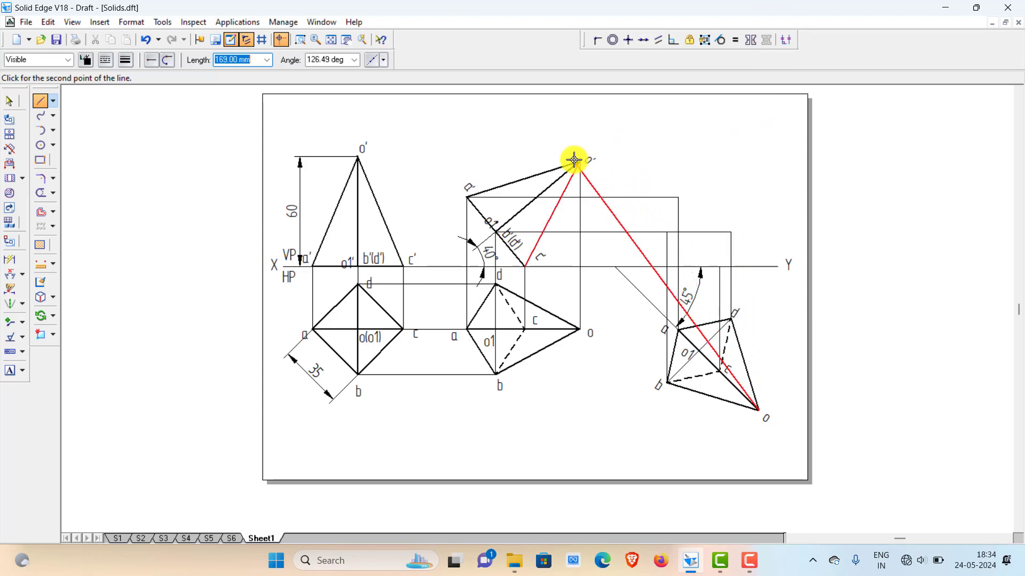
{"action": "left_click", "coordinate": [759, 160]}
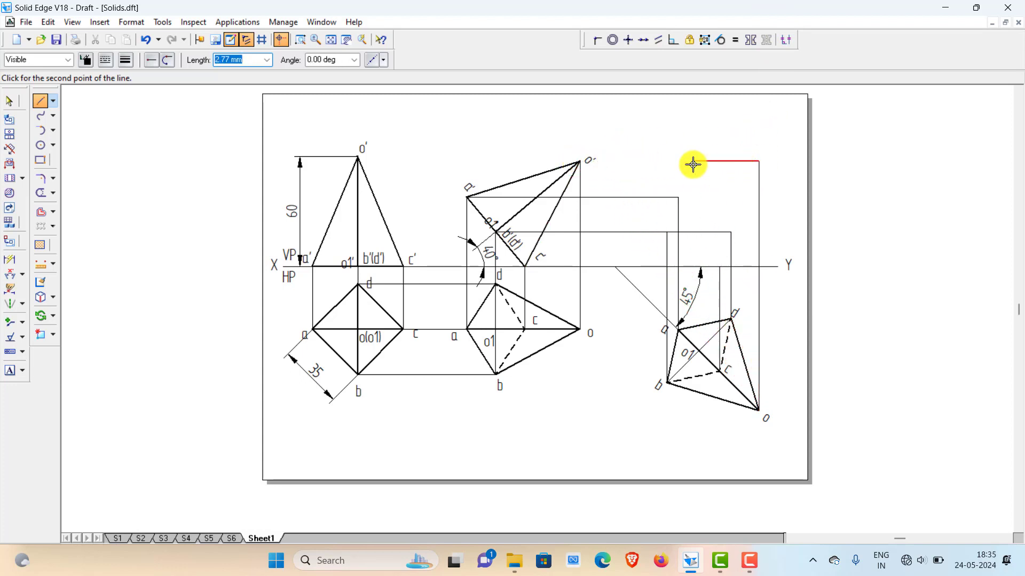
{"action": "left_click", "coordinate": [581, 161]}
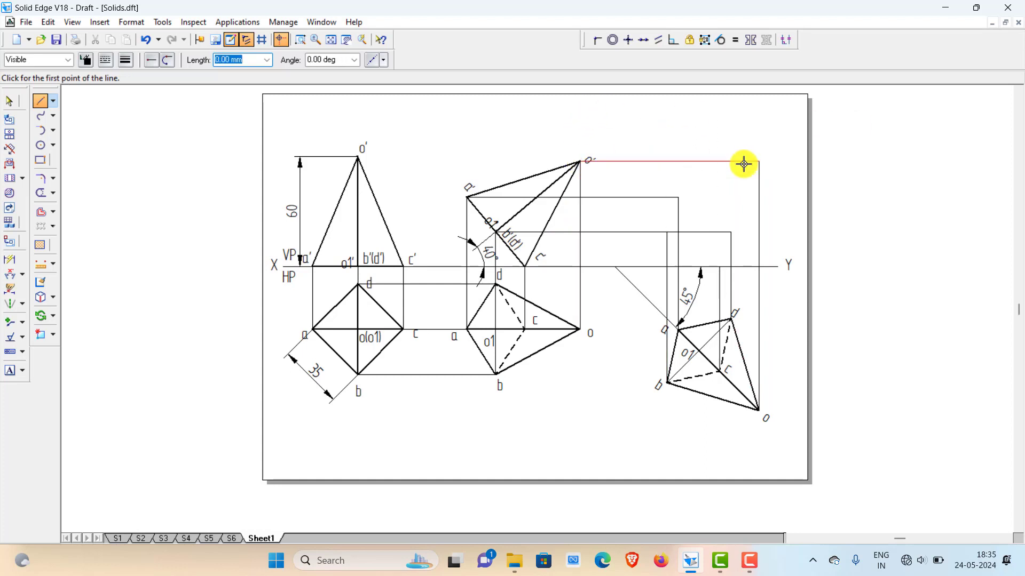
{"action": "left_click", "coordinate": [699, 351]}
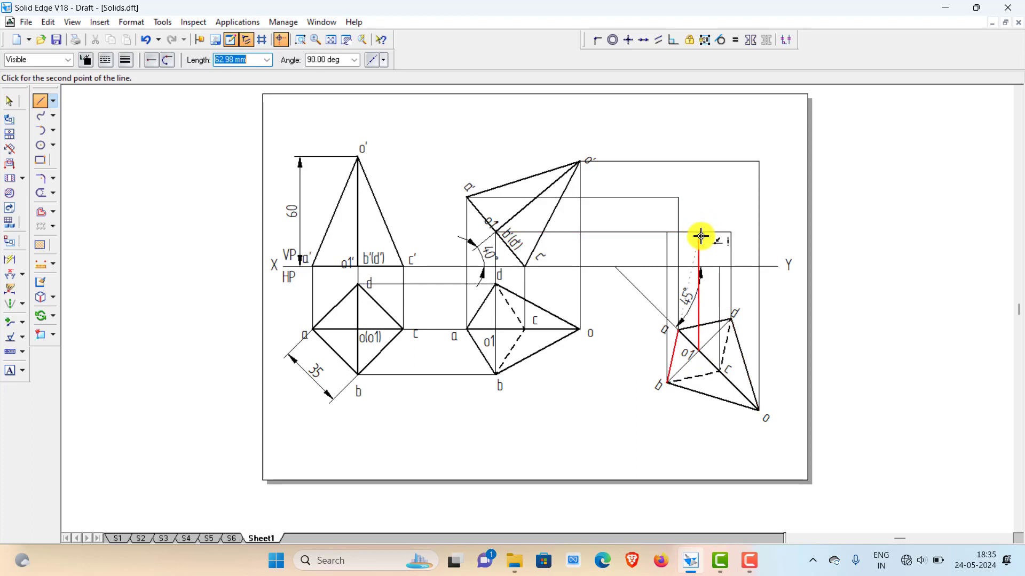
{"action": "left_click", "coordinate": [704, 198]}
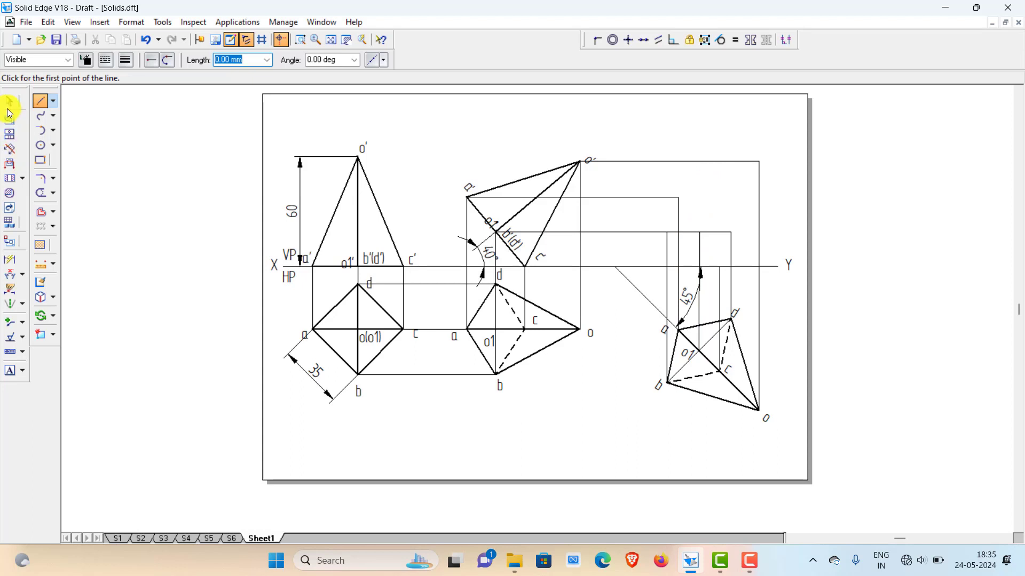
Label the projected points a', b' and c' in the third front view.
{"action": "left_click", "coordinate": [9, 371]}
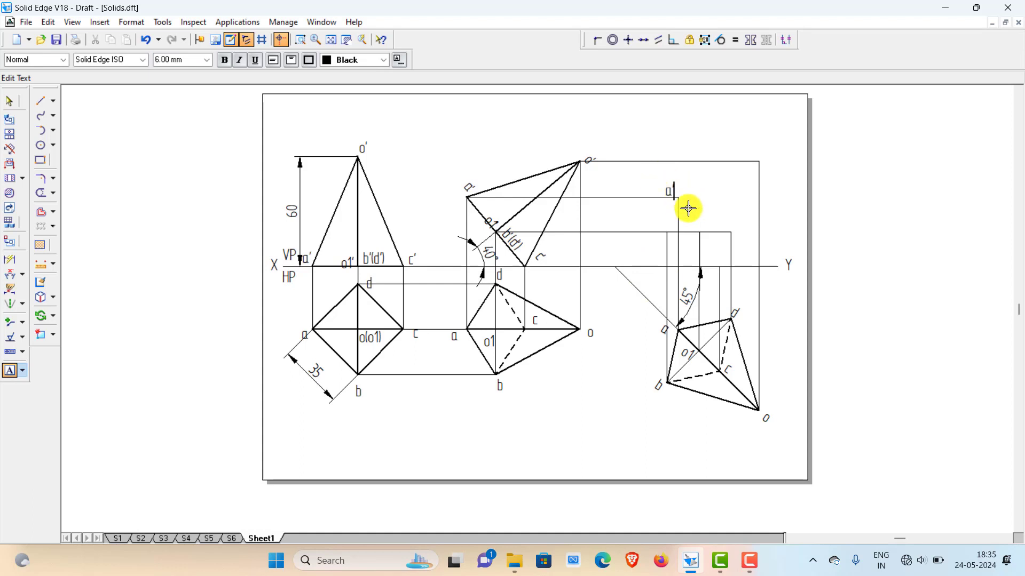
{"action": "type", "text": "'"}
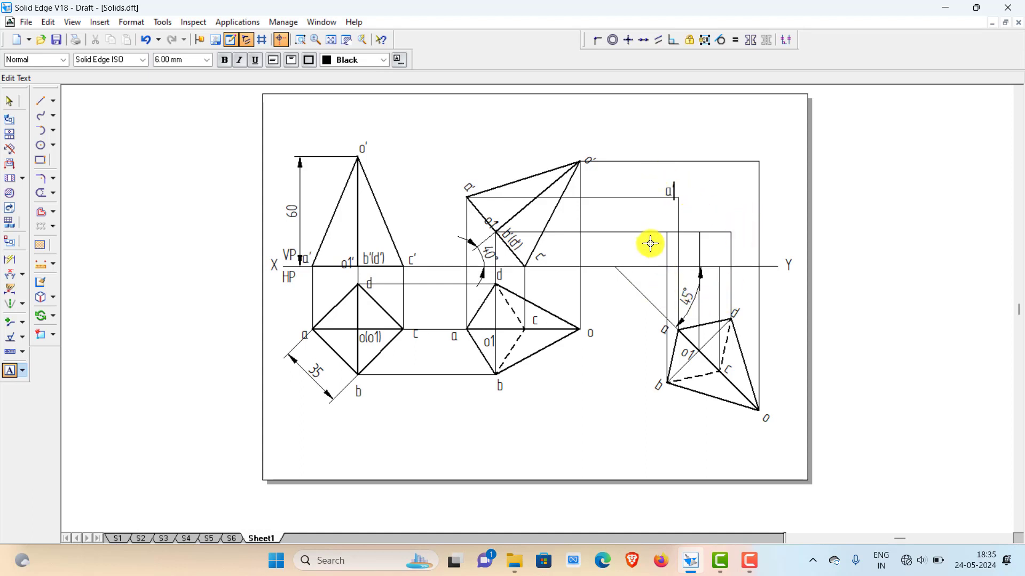
{"action": "key", "text": "Escape"}
{"action": "left_click", "coordinate": [653, 213]}
{"action": "type", "text": "b"}
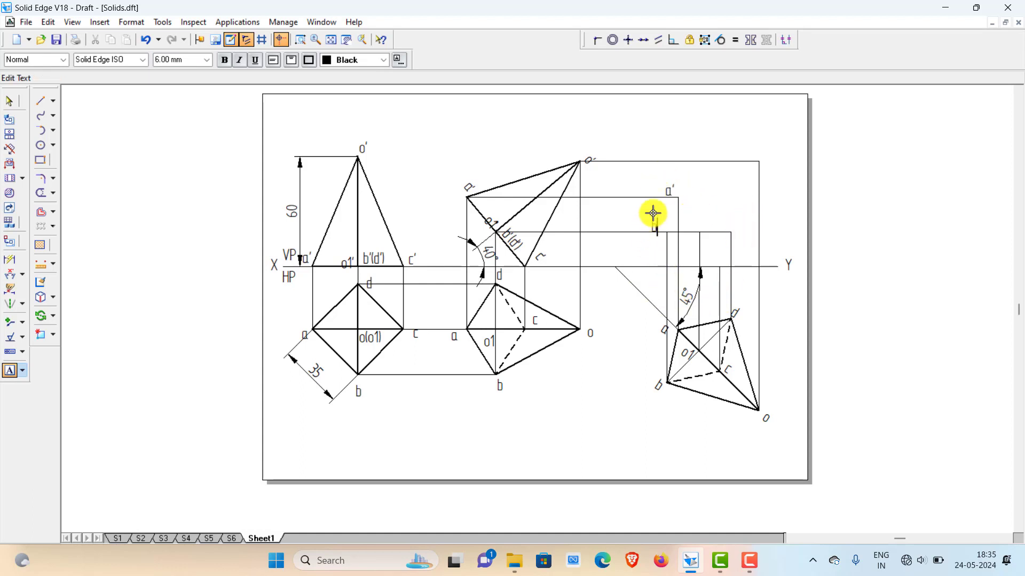
{"action": "type", "text": "'"}
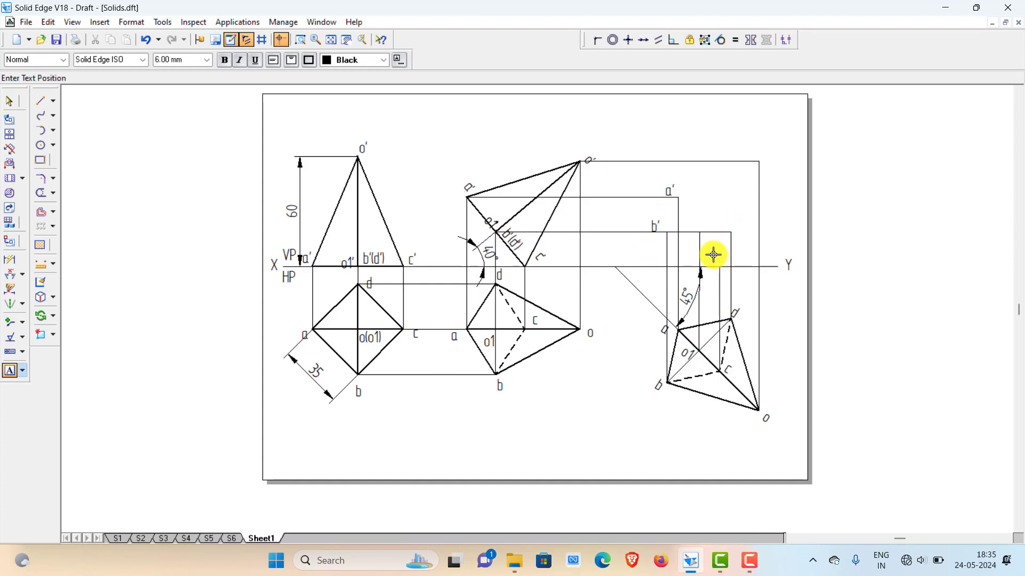
{"action": "type", "text": "c"}
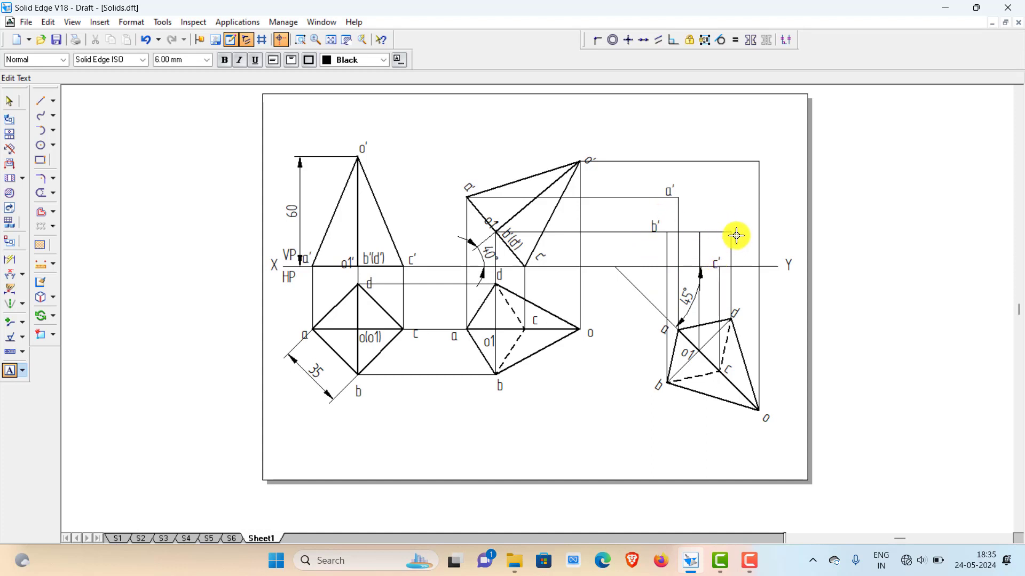
{"action": "type", "text": "'"}
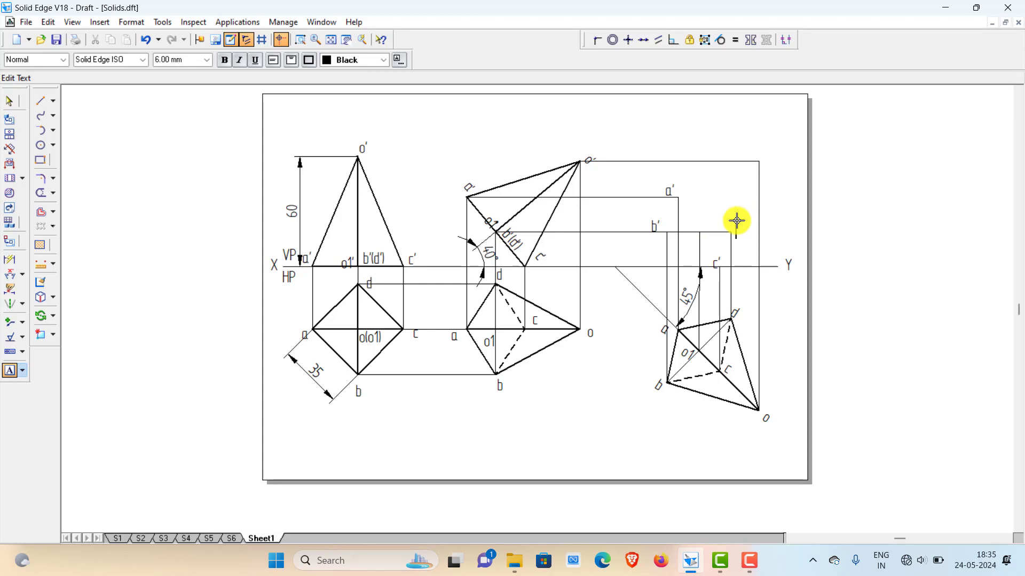
Label the projected points d', o' and o1' in the third front view.
{"action": "left_click", "coordinate": [737, 221]}
{"action": "type", "text": "d'"}
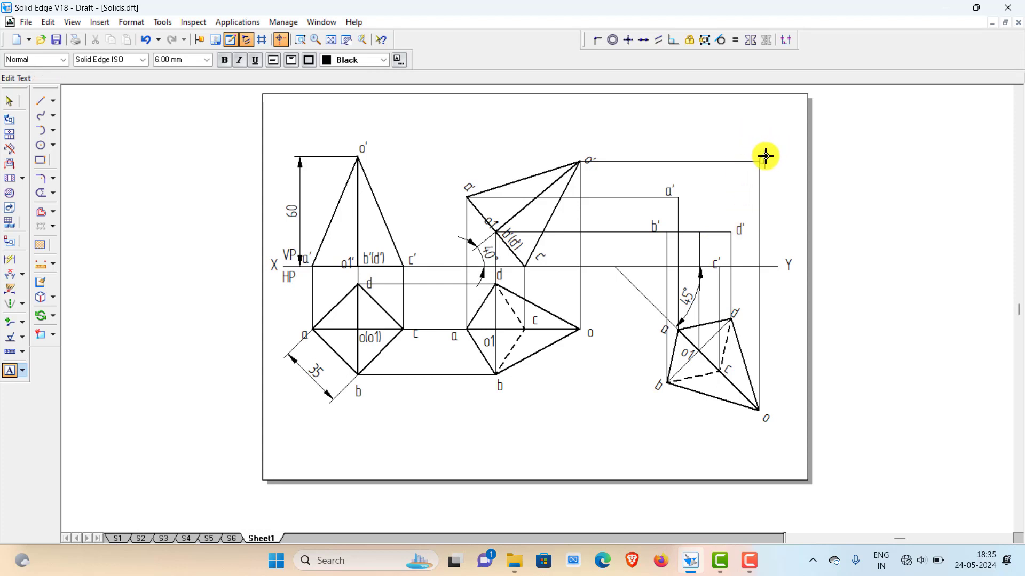
{"action": "left_click", "coordinate": [765, 156]}
{"action": "type", "text": "o'"}
{"action": "left_click", "coordinate": [692, 219]}
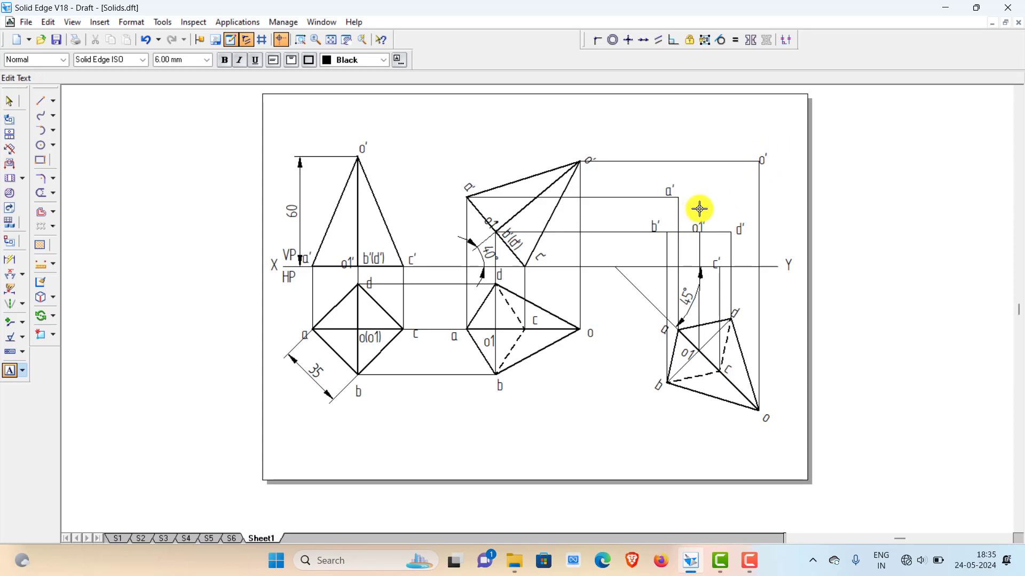
Draw the base edges a'b' and b'c' in the third front view with 0.50 mm wide lines.
{"action": "left_click", "coordinate": [40, 100]}
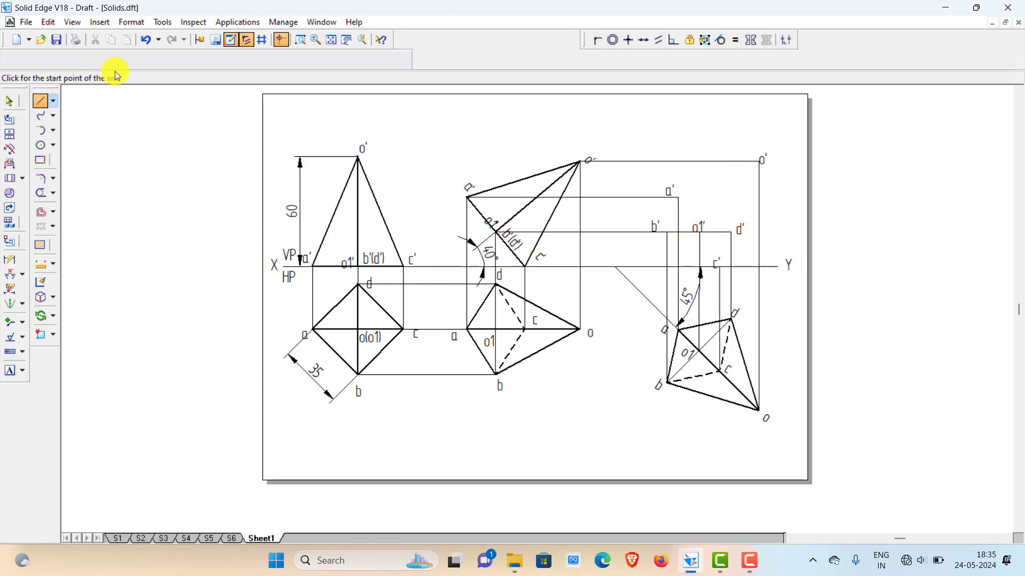
{"action": "left_click", "coordinate": [125, 60]}
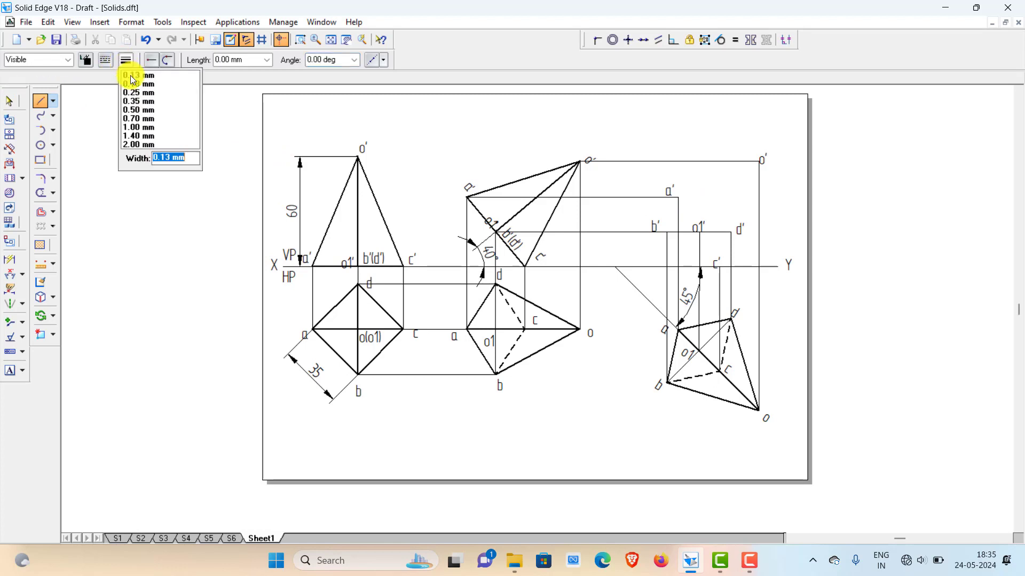
{"action": "left_click", "coordinate": [134, 111]}
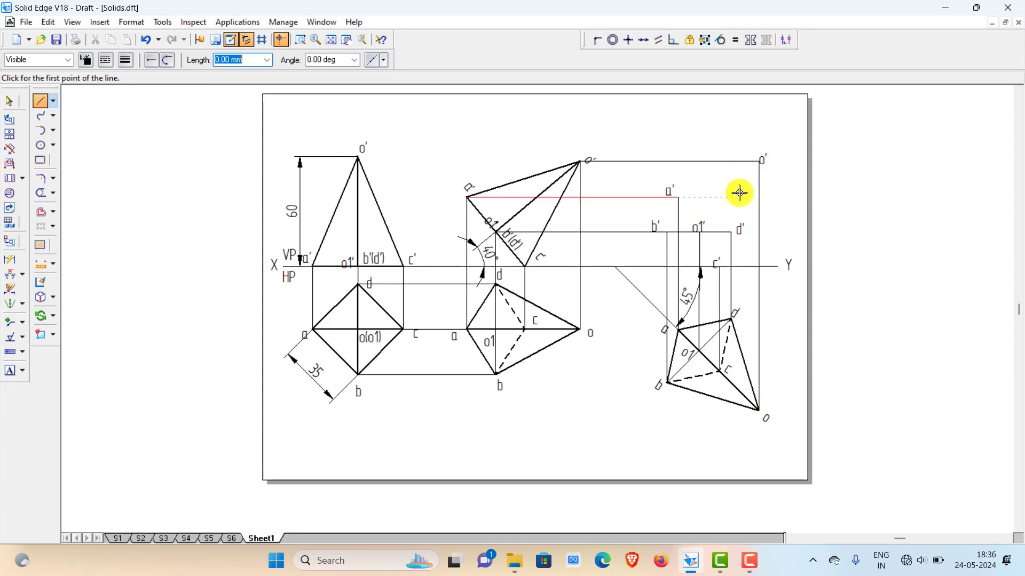
{"action": "left_click", "coordinate": [678, 198]}
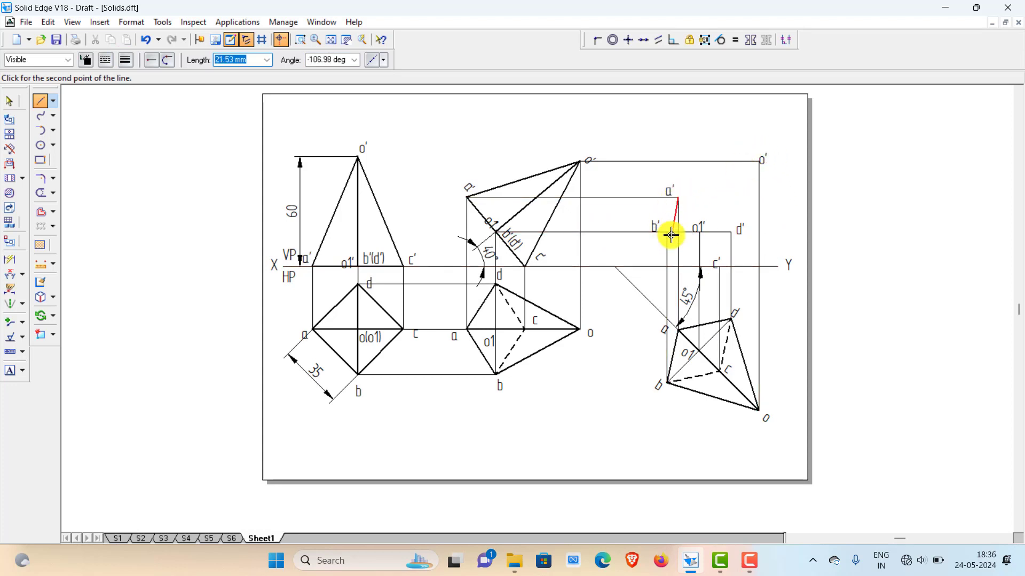
{"action": "left_click", "coordinate": [668, 233]}
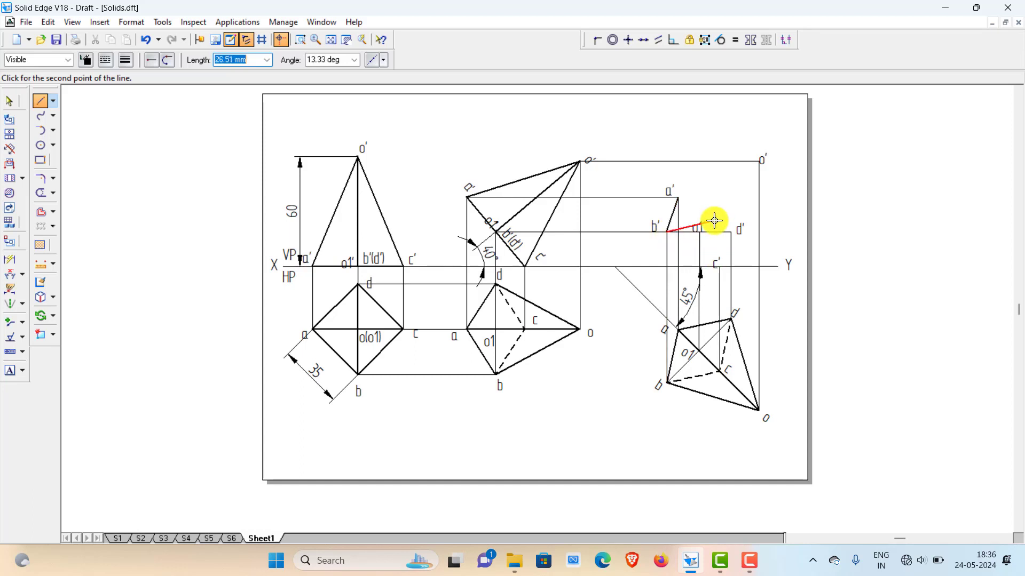
{"action": "left_click", "coordinate": [718, 264]}
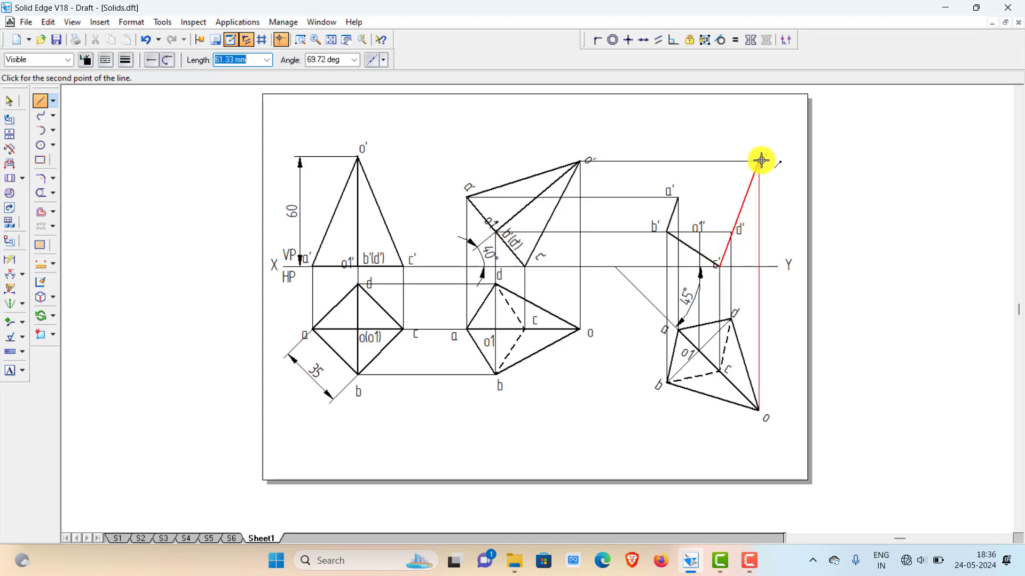
Continue the thick outline of the third front view from c' to the apex o' and on to a'.
{"action": "left_click", "coordinate": [300, 40]}
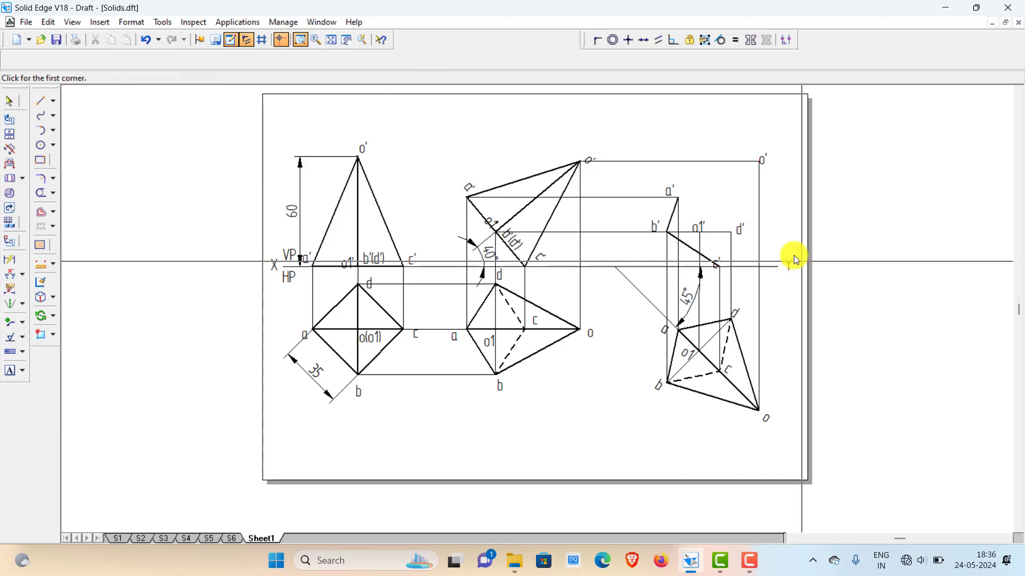
{"action": "left_click", "coordinate": [642, 142]}
{"action": "left_click", "coordinate": [921, 398]}
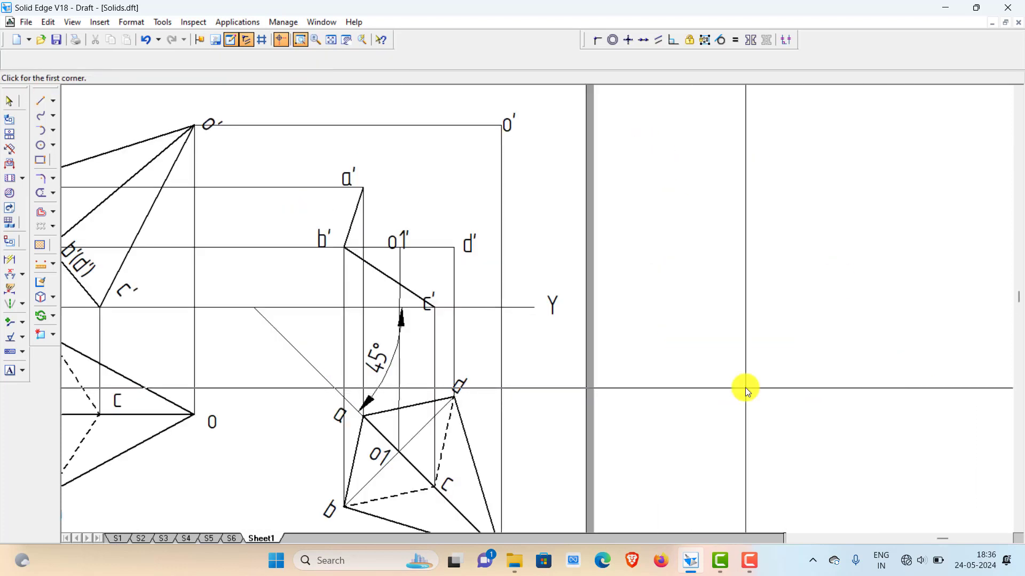
{"action": "key", "text": "Escape"}
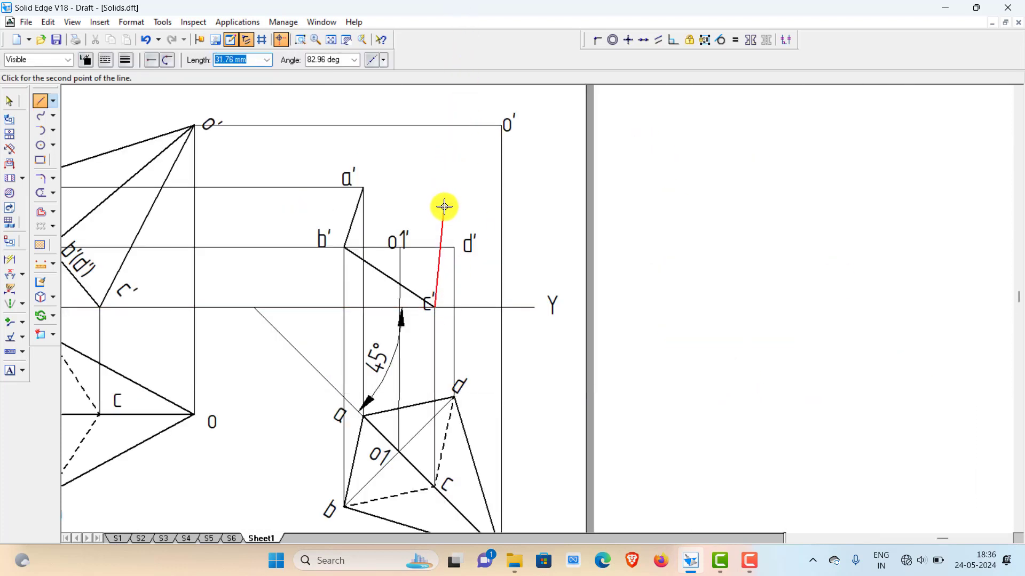
{"action": "left_click", "coordinate": [504, 128]}
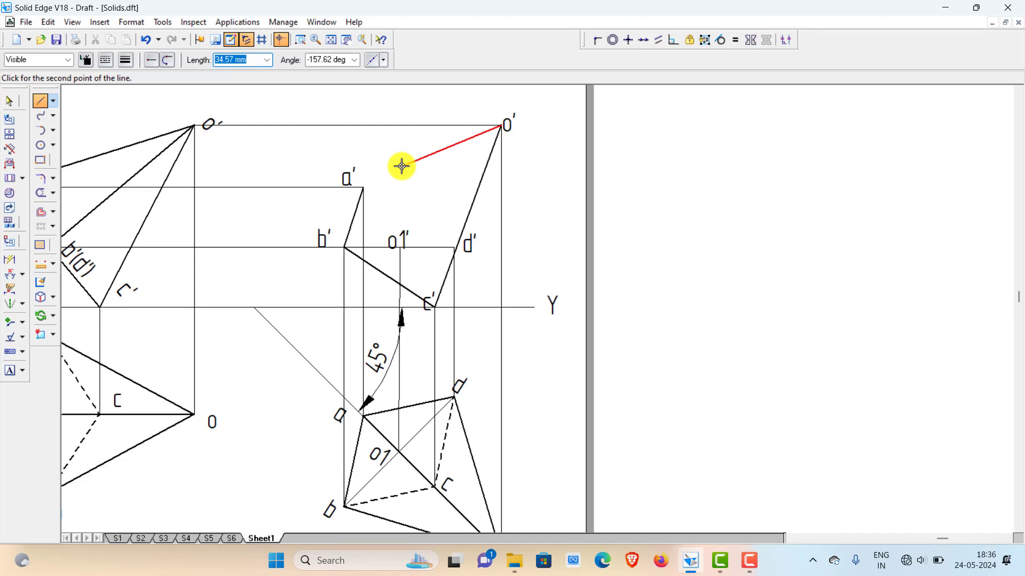
{"action": "left_click", "coordinate": [364, 188]}
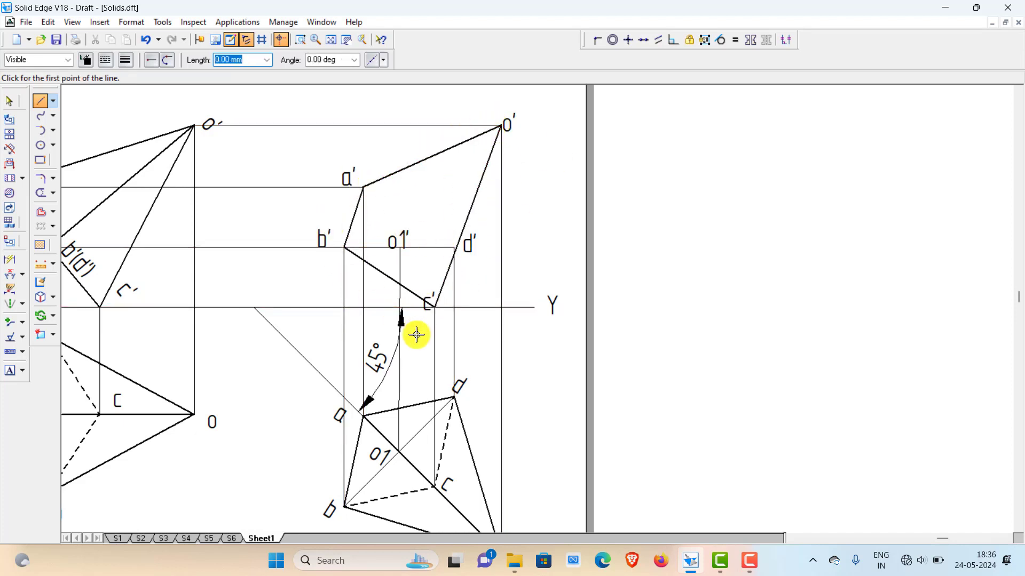
Draw the hidden base edges a'd' and d'c' in the third front view with dashed lines.
{"action": "key", "text": "ctrl+shift+a"}
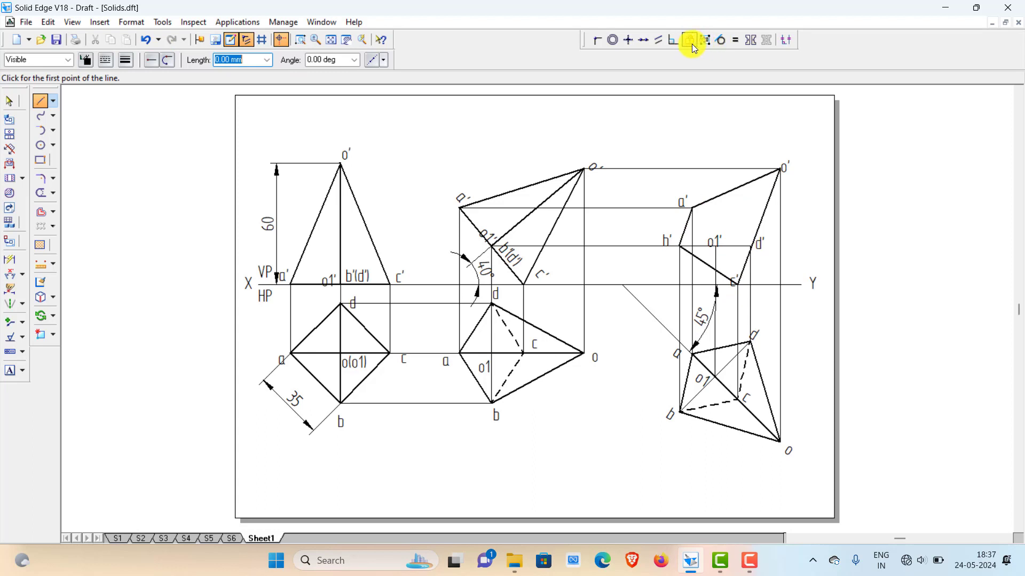
{"action": "left_click", "coordinate": [301, 39]}
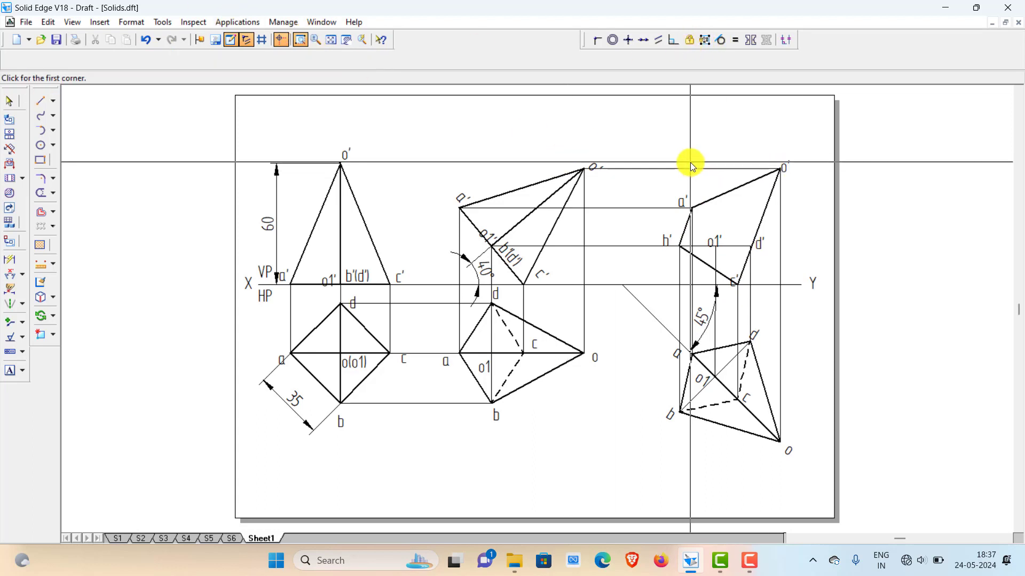
{"action": "left_click", "coordinate": [579, 115]}
{"action": "left_click", "coordinate": [834, 347]}
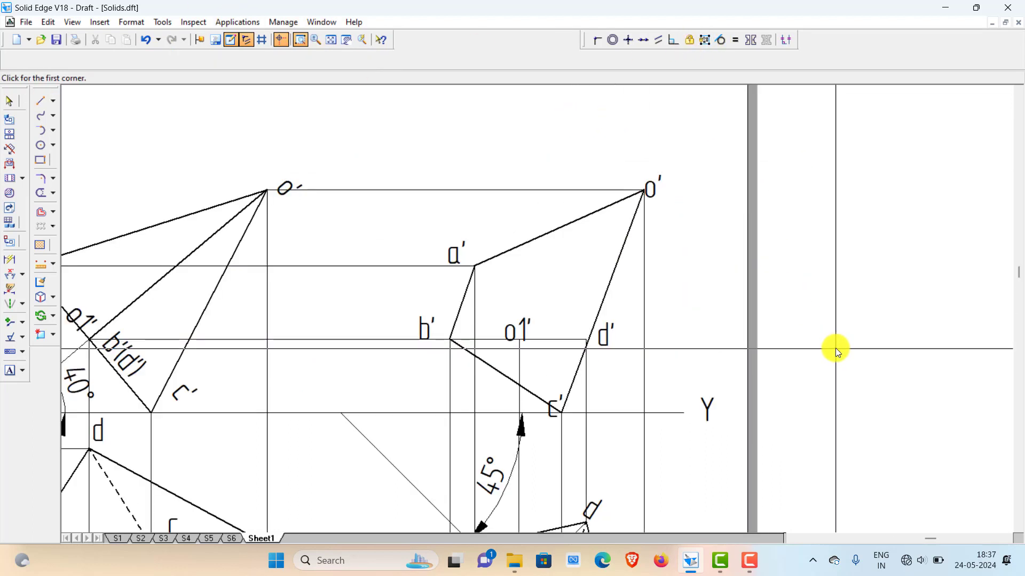
{"action": "left_click", "coordinate": [111, 59]}
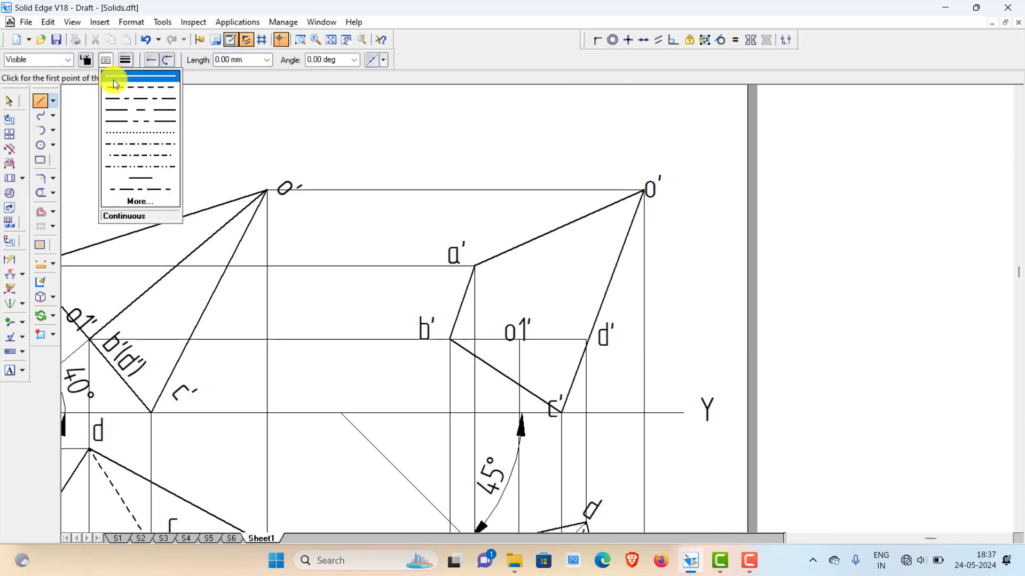
{"action": "left_click", "coordinate": [115, 86]}
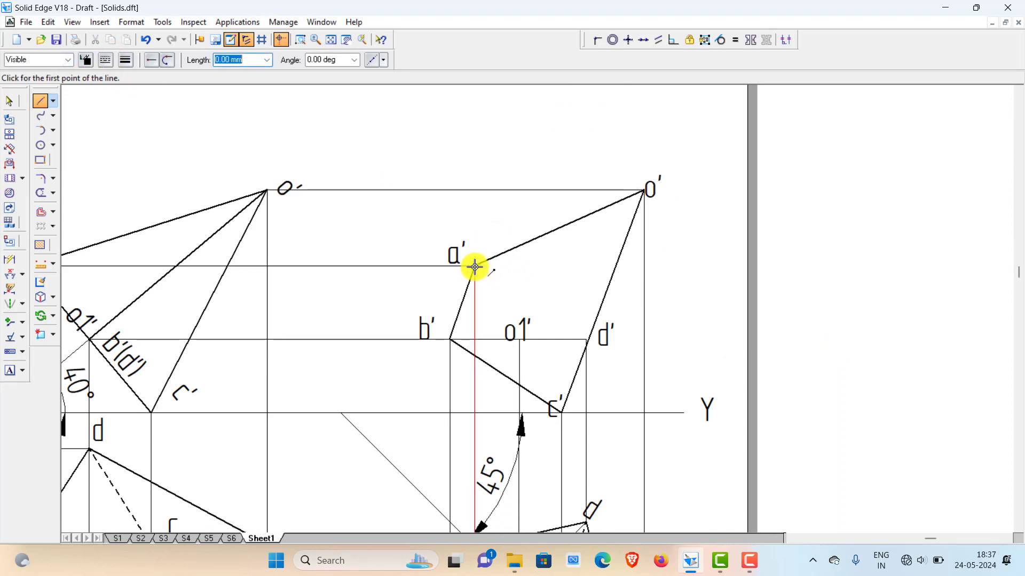
{"action": "left_click", "coordinate": [474, 266]}
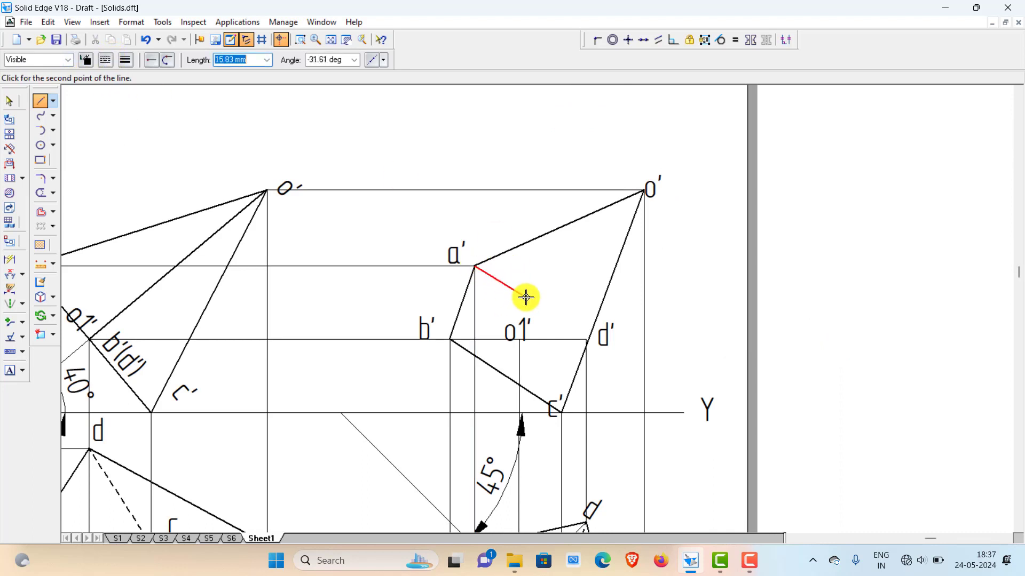
{"action": "left_click", "coordinate": [586, 340]}
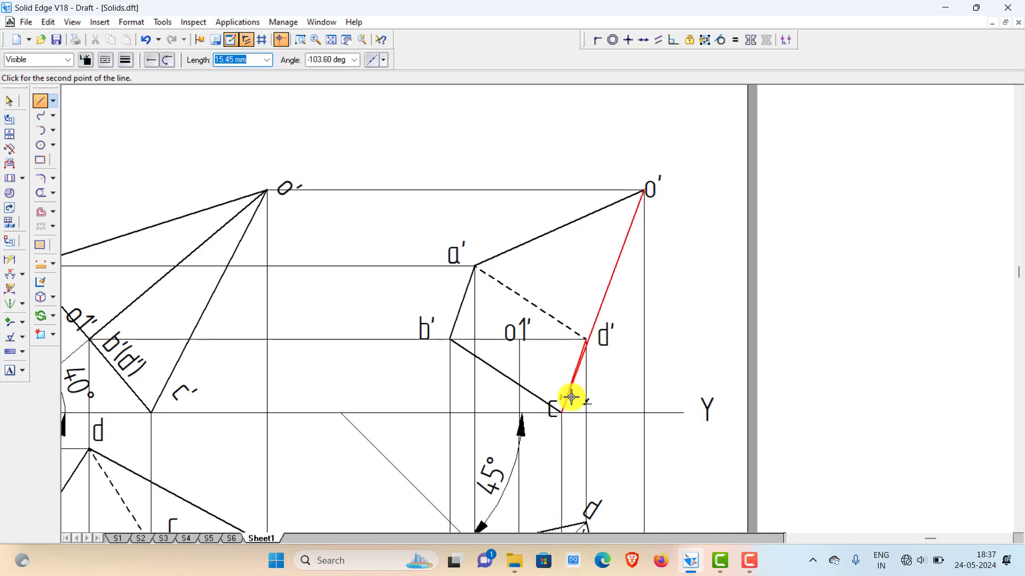
{"action": "left_click", "coordinate": [562, 413]}
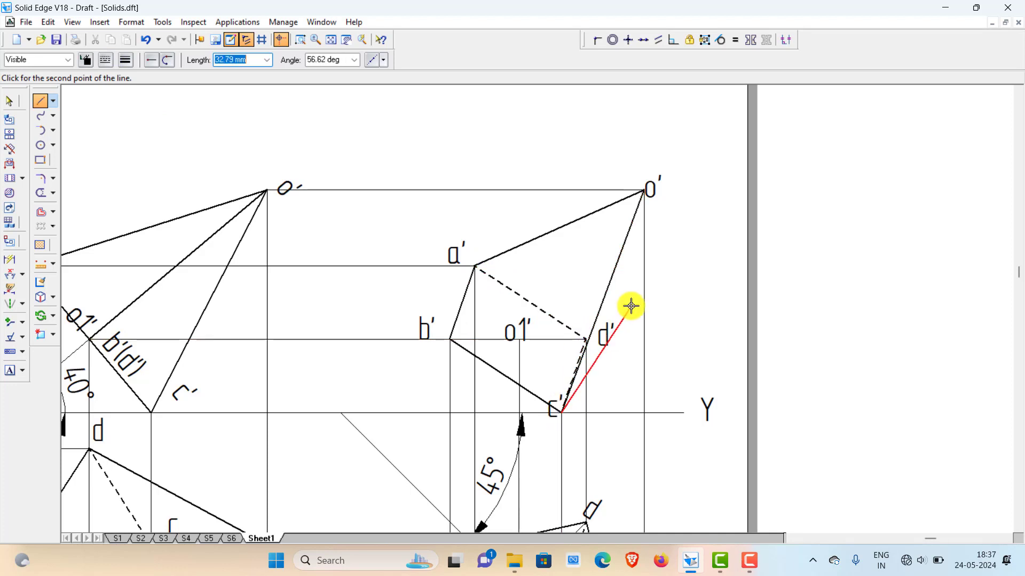
{"action": "right_click", "coordinate": [633, 302]}
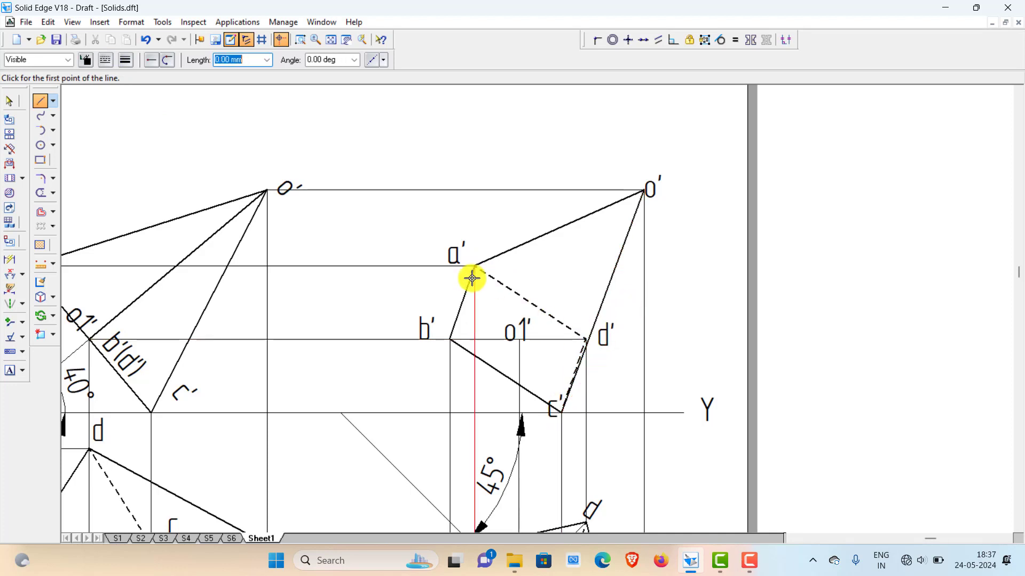
Draw the hidden slant edge from d' to the apex o' in the third front view as a dashed line.
{"action": "left_click", "coordinate": [586, 340]}
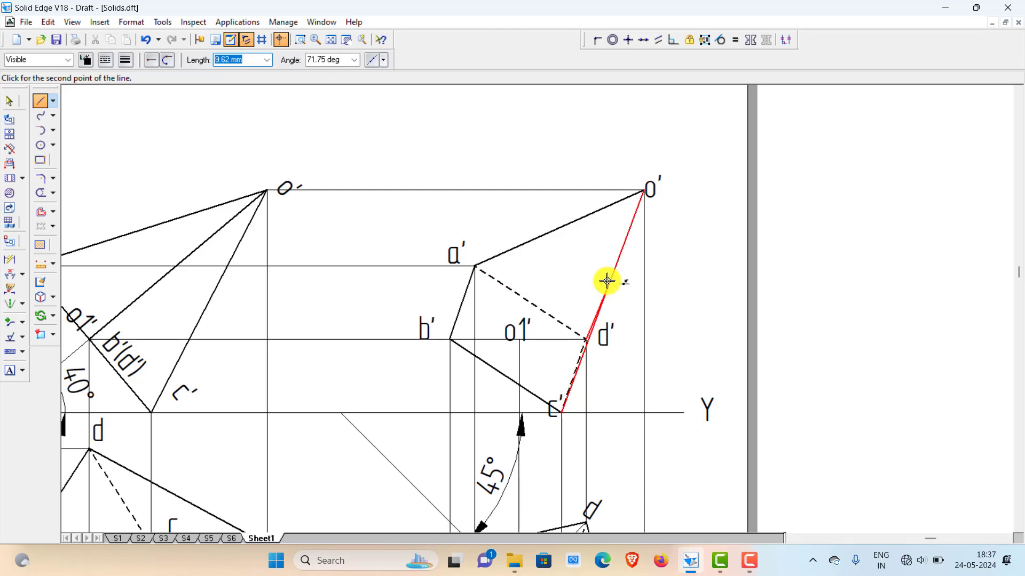
{"action": "left_click", "coordinate": [643, 191]}
{"action": "right_click", "coordinate": [691, 197]}
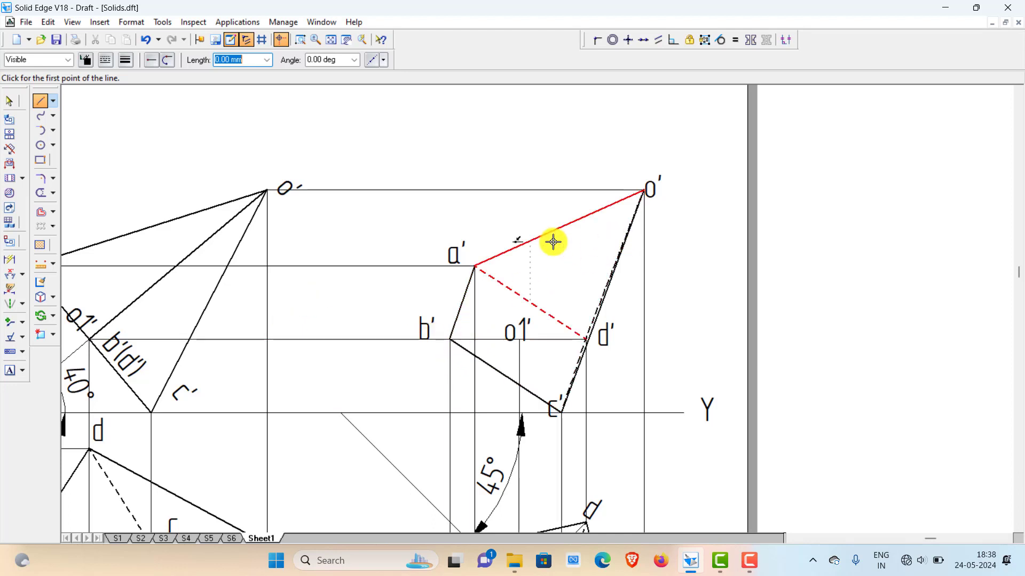
Draw the visible slant edge from b' to the apex o' in the third front view with a continuous line.
{"action": "left_click", "coordinate": [110, 58]}
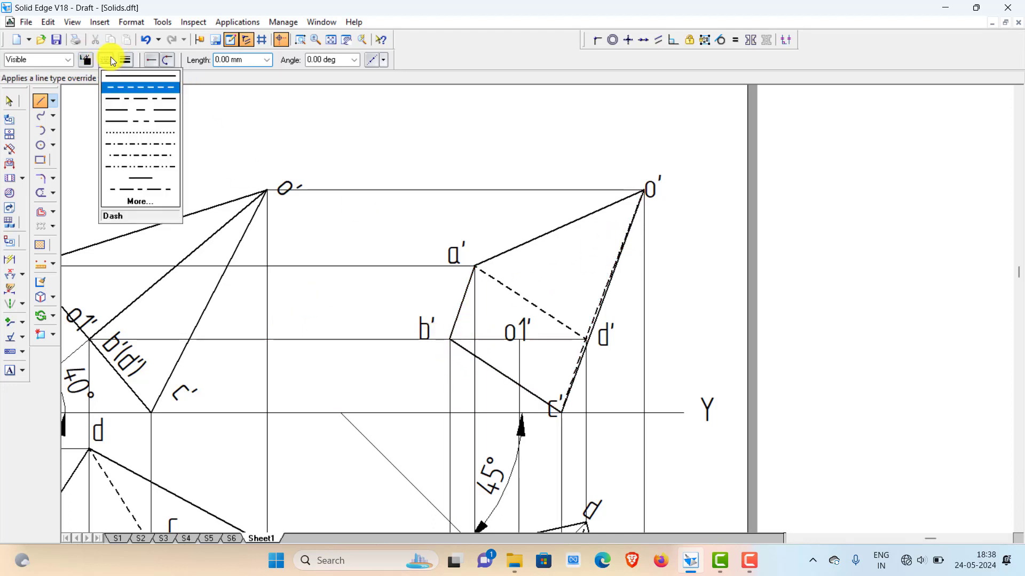
{"action": "left_click", "coordinate": [129, 74]}
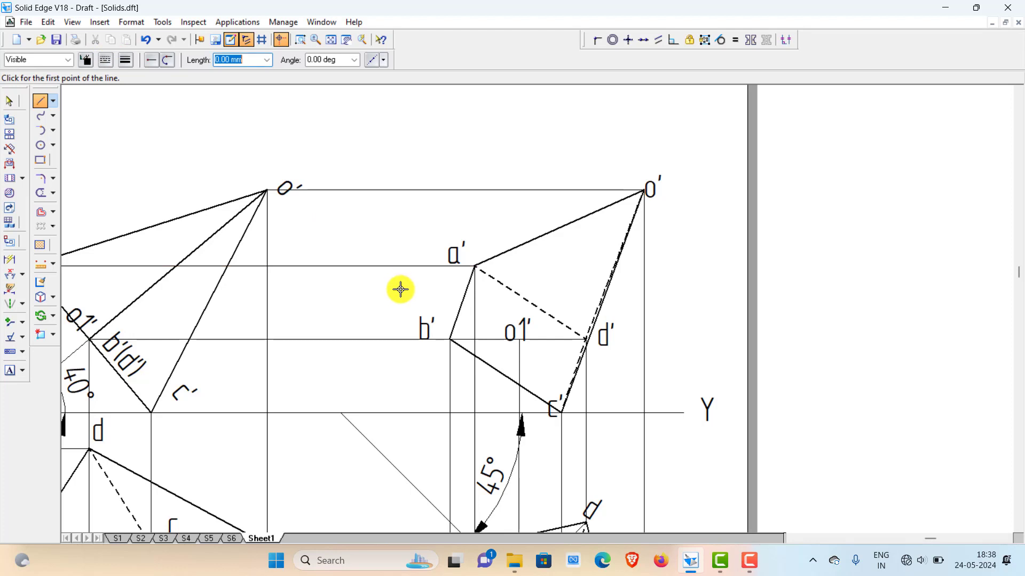
{"action": "left_click", "coordinate": [450, 340]}
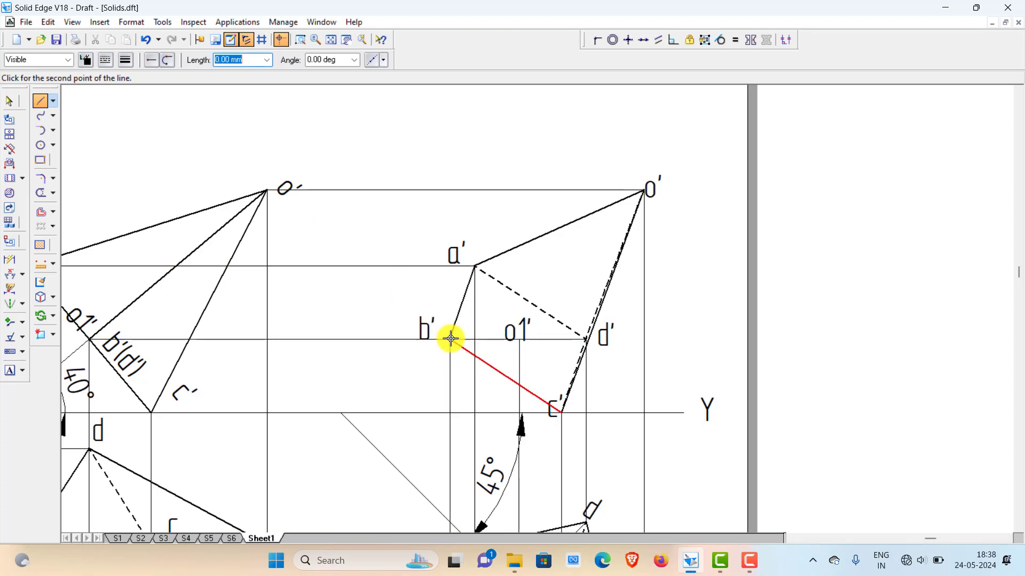
{"action": "left_click", "coordinate": [647, 190]}
{"action": "right_click", "coordinate": [608, 142]}
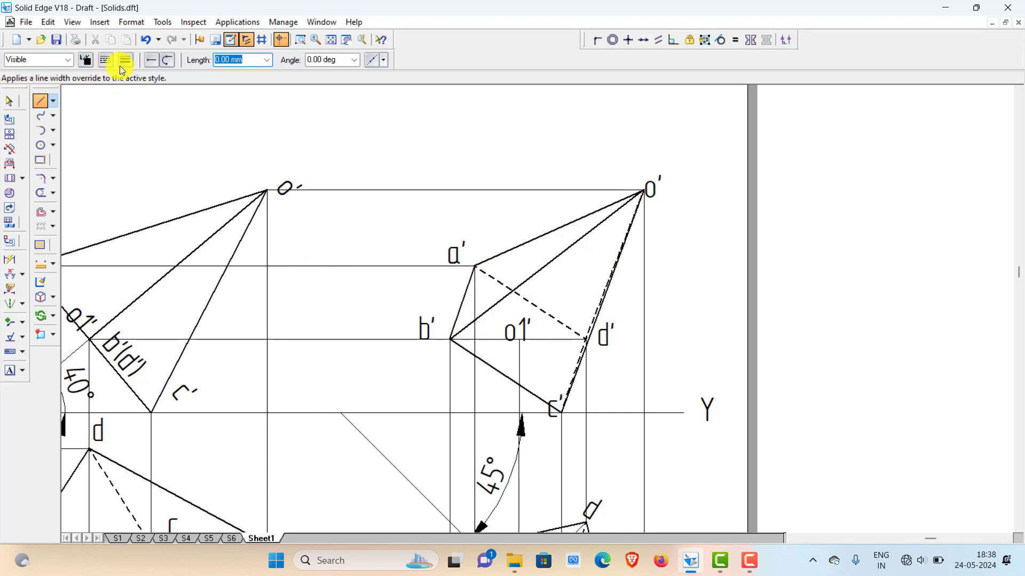
Draw the pyramid's axis from o1' to o' in the third front view as a thin long-dash short-dash centre line.
{"action": "left_click", "coordinate": [106, 59]}
{"action": "left_click", "coordinate": [120, 100]}
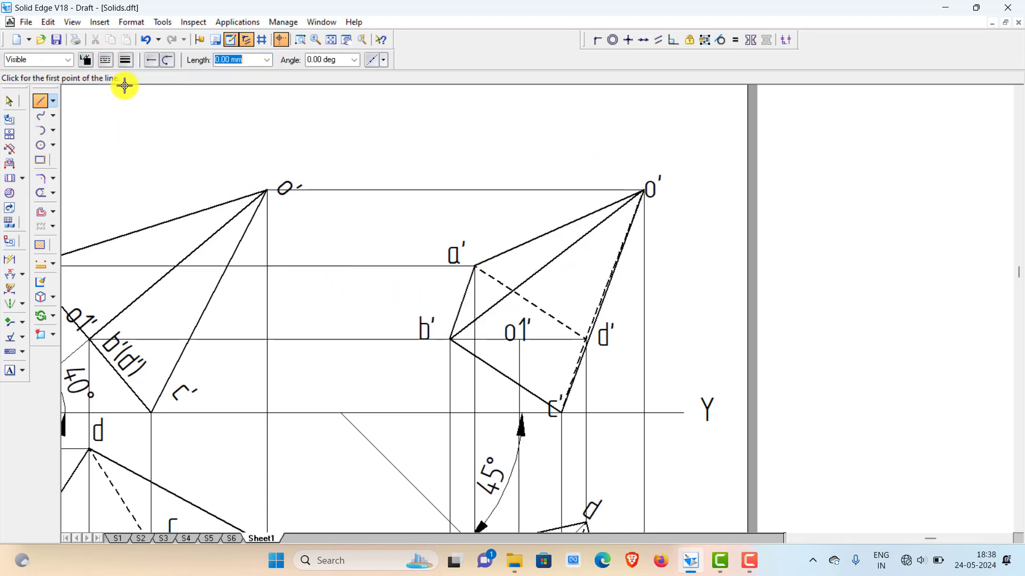
{"action": "left_click", "coordinate": [125, 59]}
{"action": "left_click", "coordinate": [133, 75]}
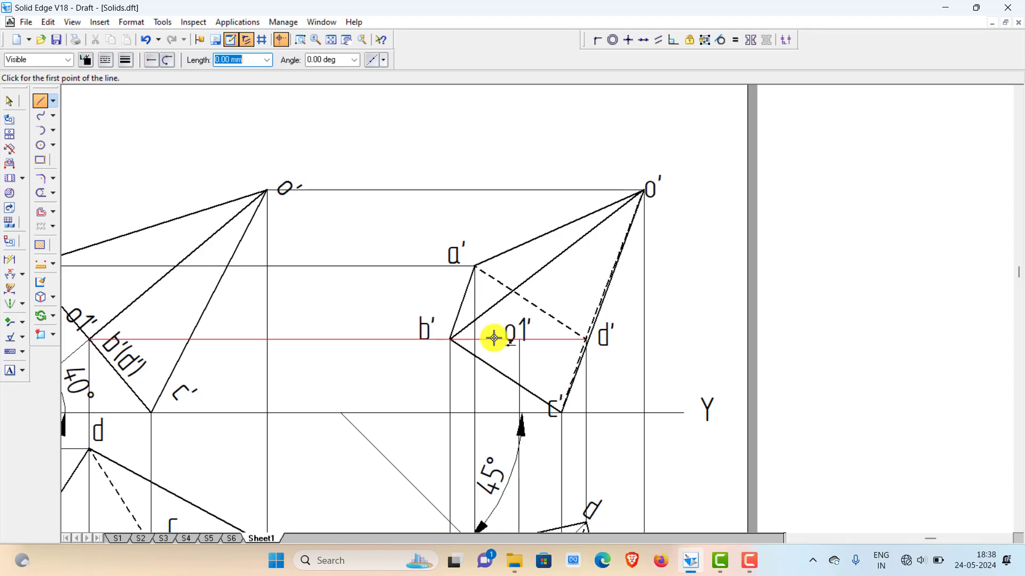
{"action": "left_click", "coordinate": [520, 340]}
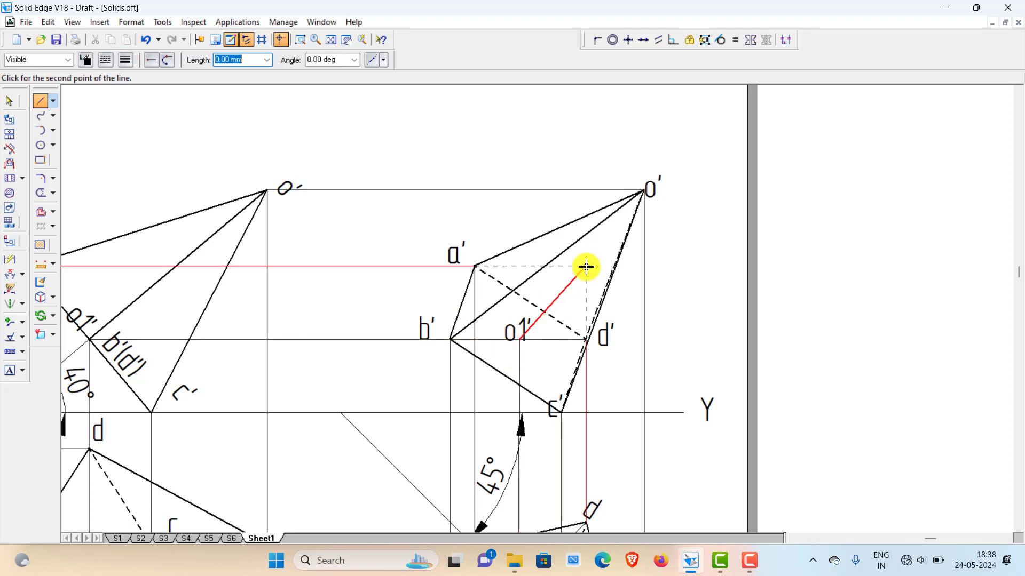
{"action": "left_click", "coordinate": [644, 190]}
{"action": "right_click", "coordinate": [584, 114]}
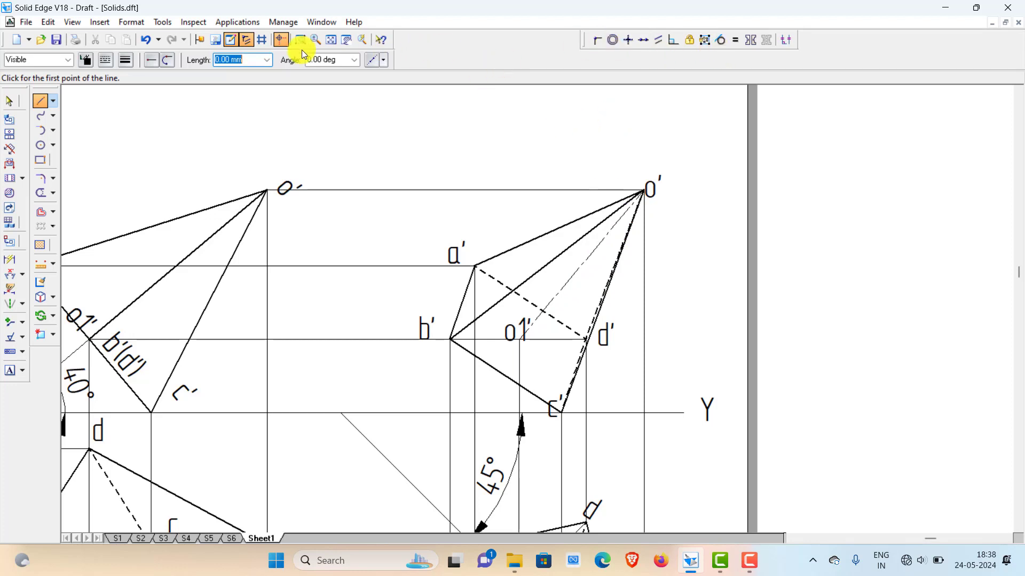
{"action": "left_click", "coordinate": [331, 39]}
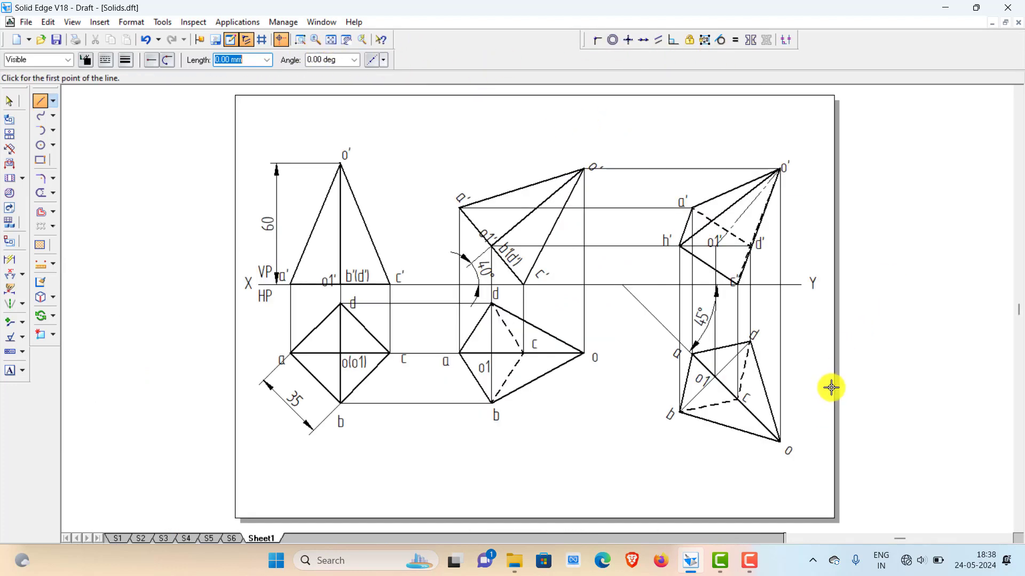